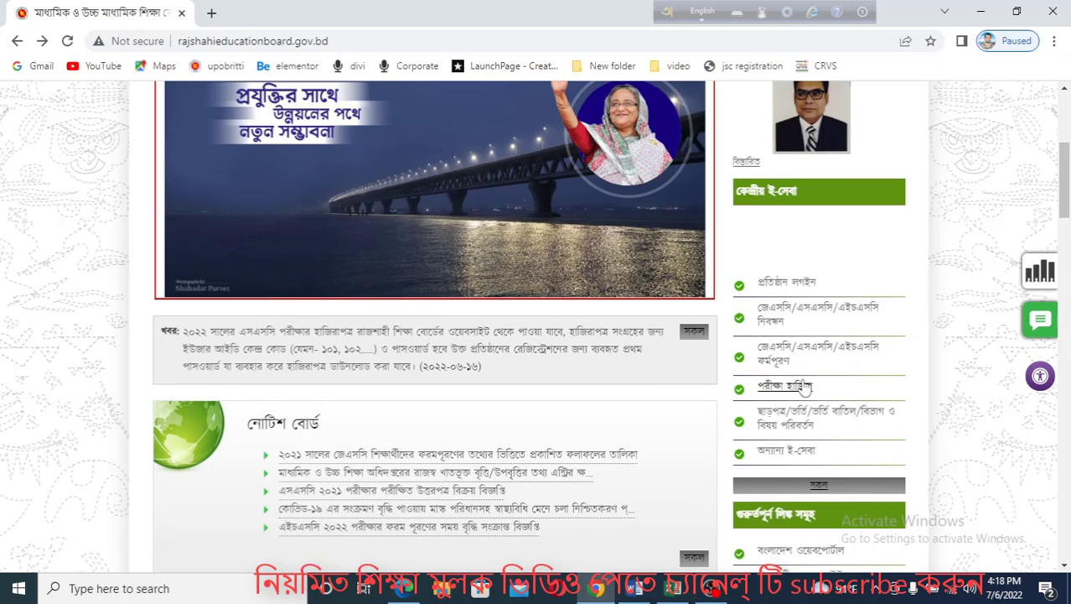
- Open the JSC/SSC/HSC registration (নিবন্ধন) service from the central e-services list on the board's website
{"action": "scroll", "coordinate": [806, 377], "scroll_direction": "up", "scroll_amount": 2}
{"action": "scroll", "coordinate": [808, 369], "scroll_direction": "down", "scroll_amount": 3}
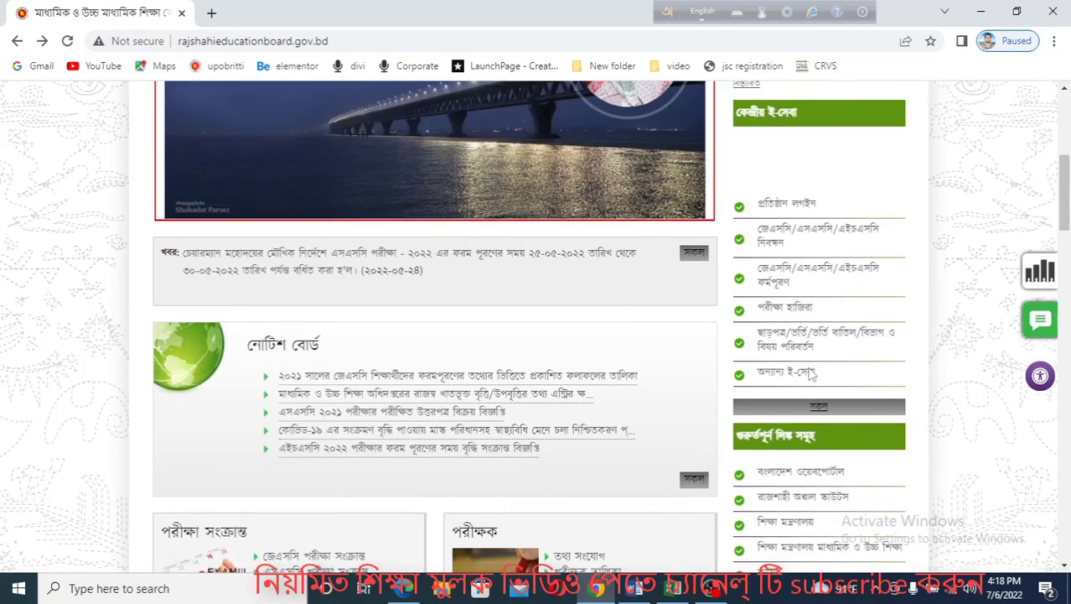
{"action": "scroll", "coordinate": [811, 374], "scroll_direction": "down", "scroll_amount": 2}
{"action": "scroll", "coordinate": [815, 335], "scroll_direction": "up", "scroll_amount": 3}
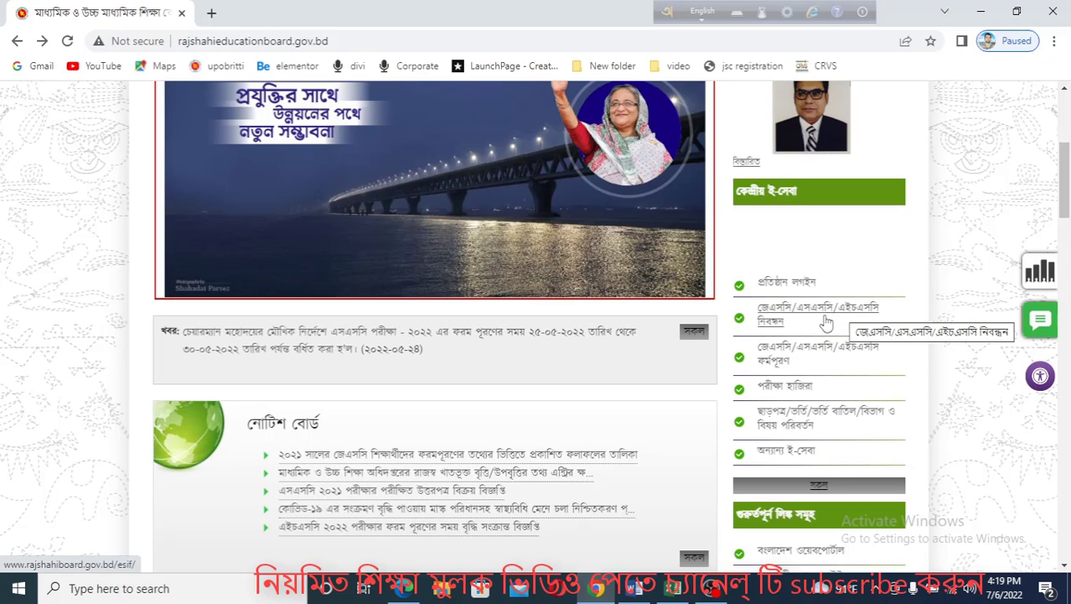
{"action": "left_click", "coordinate": [779, 314]}
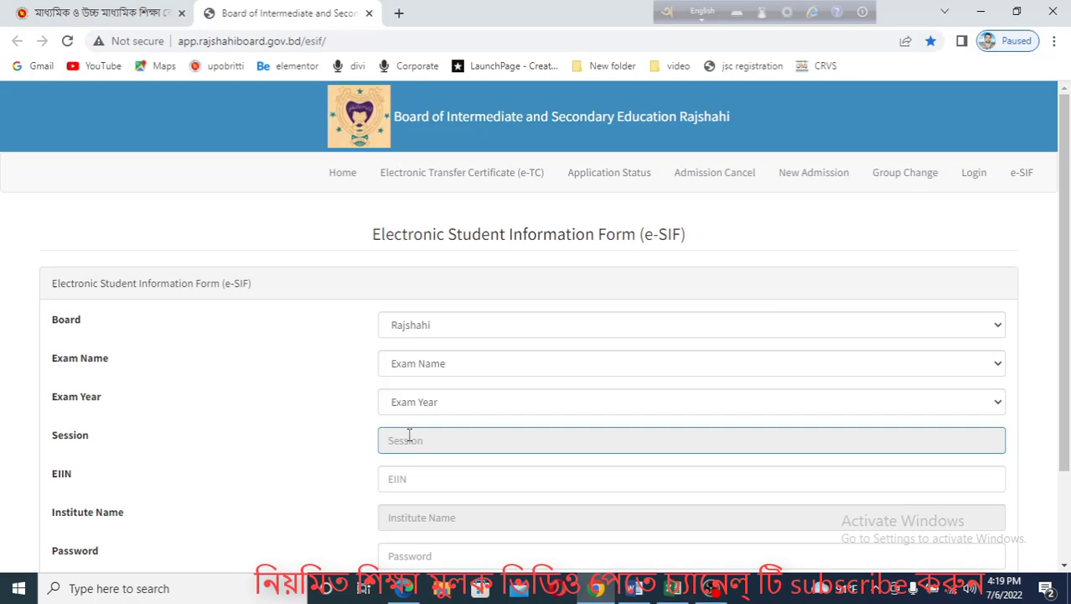
- On the e-SIF login form, keep the board as Rajshahi and choose exam name SSC and exam year 2024
{"action": "scroll", "coordinate": [584, 371], "scroll_direction": "down", "scroll_amount": 1}
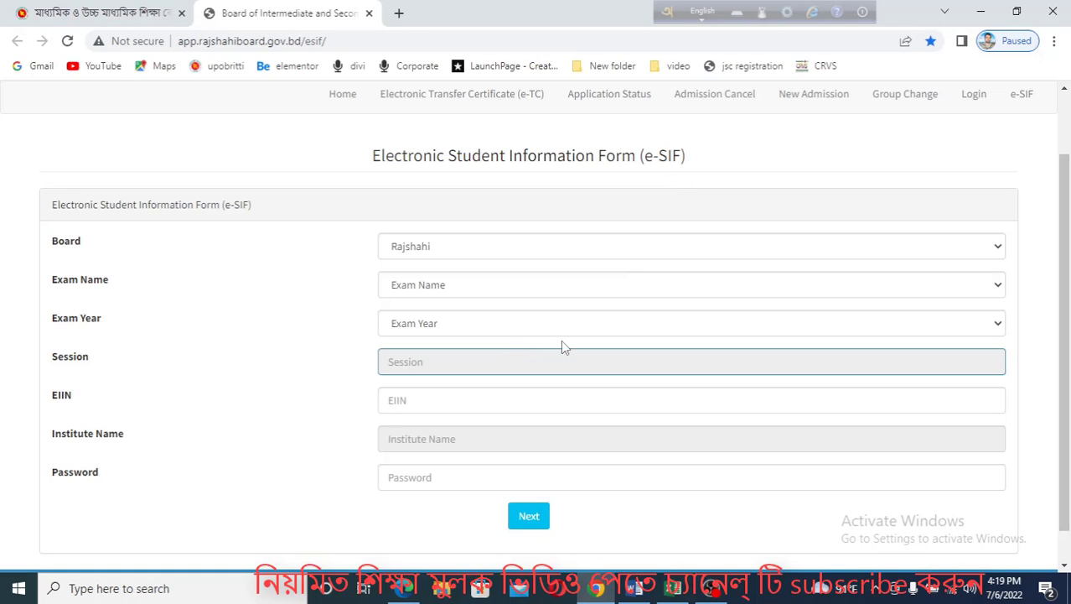
{"action": "left_click", "coordinate": [443, 252]}
{"action": "left_click", "coordinate": [418, 285]}
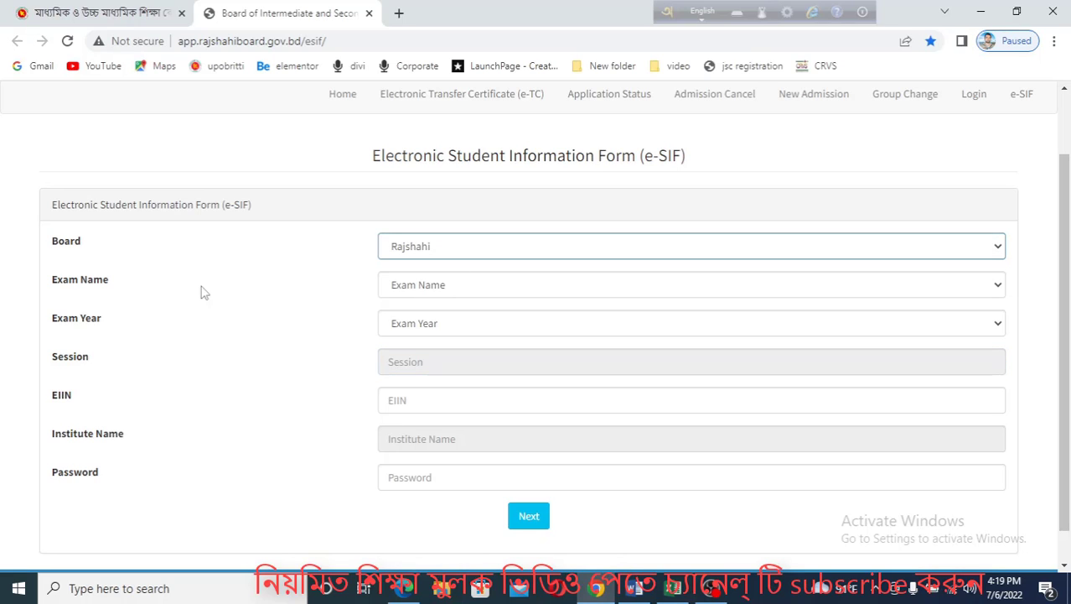
{"action": "left_click", "coordinate": [410, 287]}
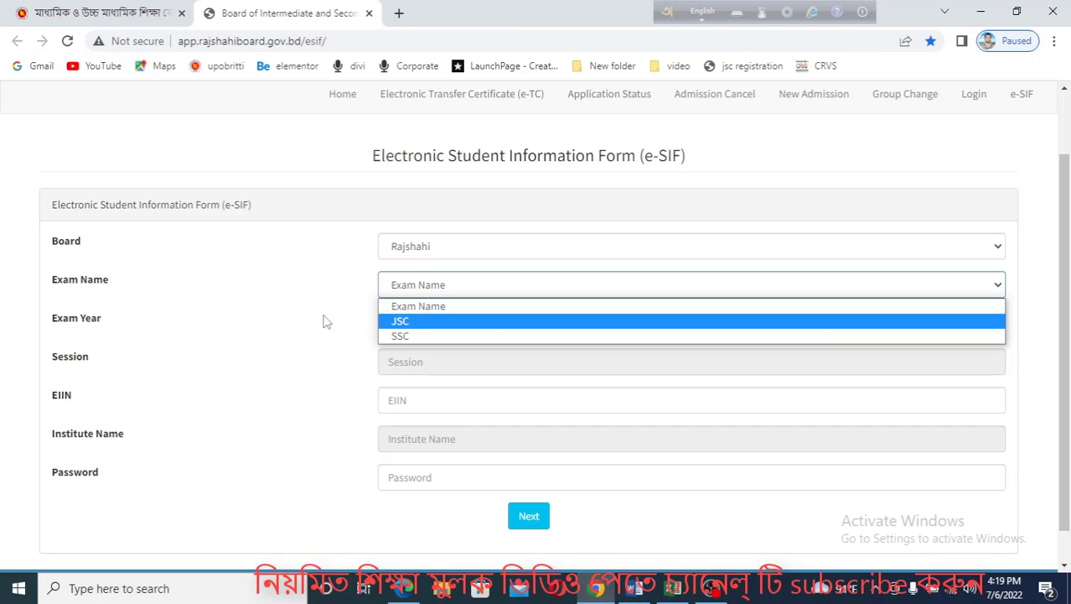
{"action": "left_click", "coordinate": [400, 336]}
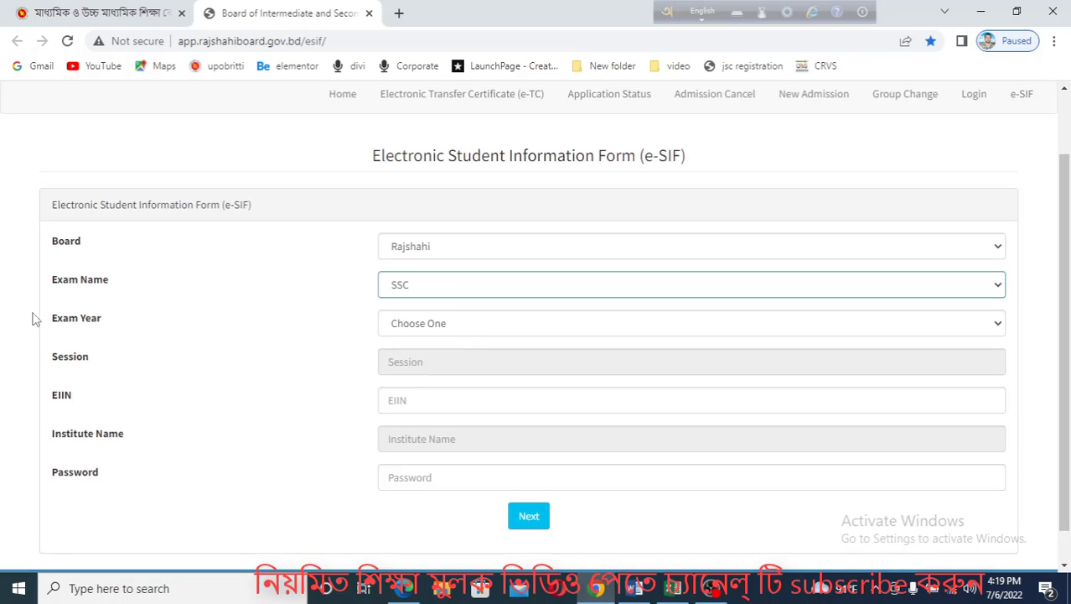
{"action": "left_click", "coordinate": [474, 326]}
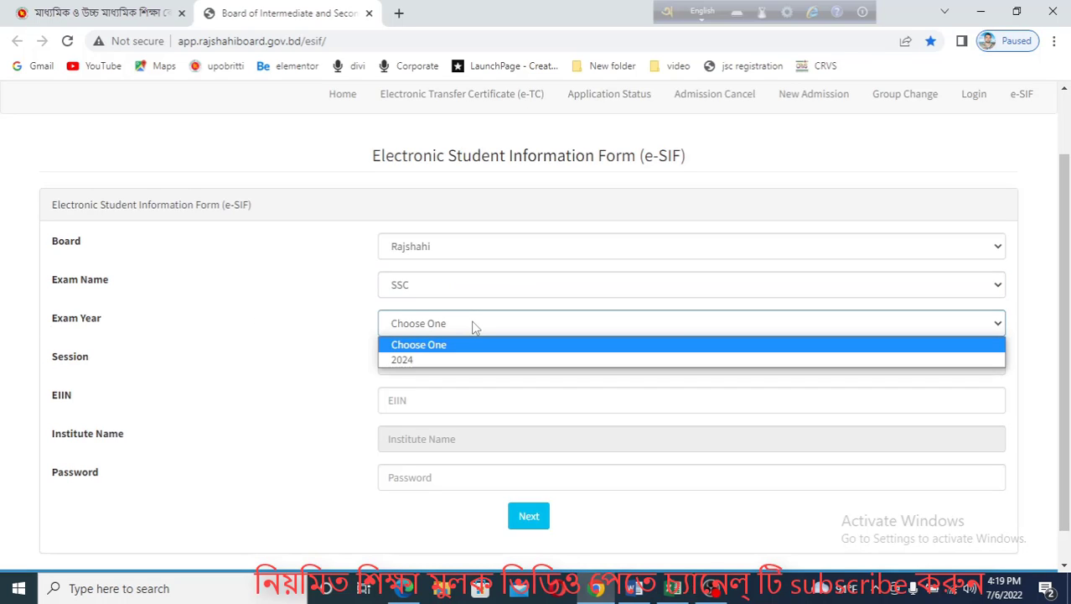
{"action": "left_click", "coordinate": [426, 361]}
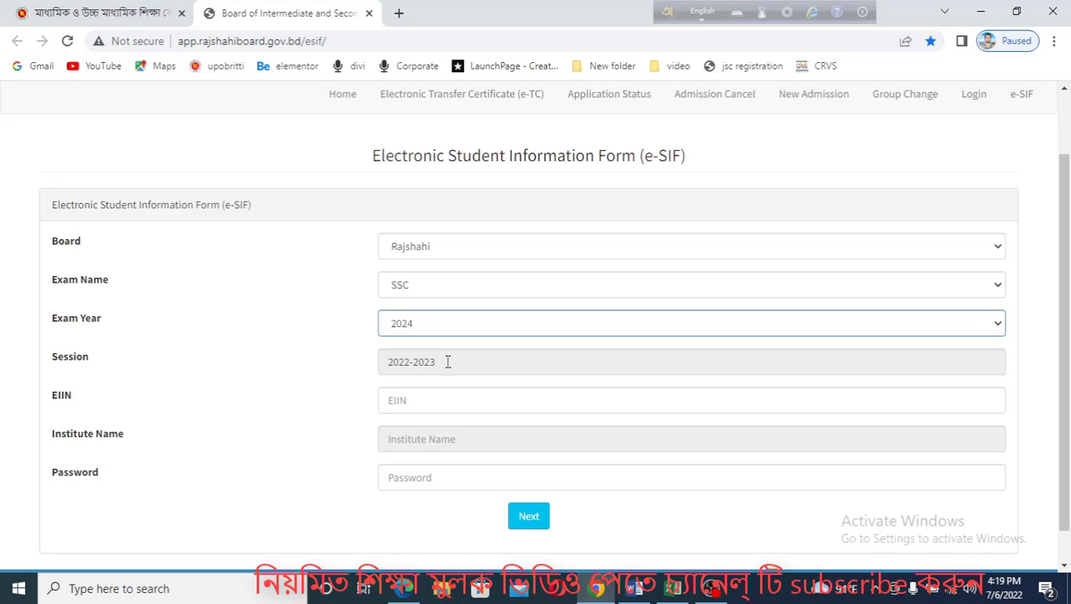
- Fill in the institute's EIIN from the saved suggestion, enter the account password and log in to the e-SIF dashboard
{"action": "left_click", "coordinate": [396, 396]}
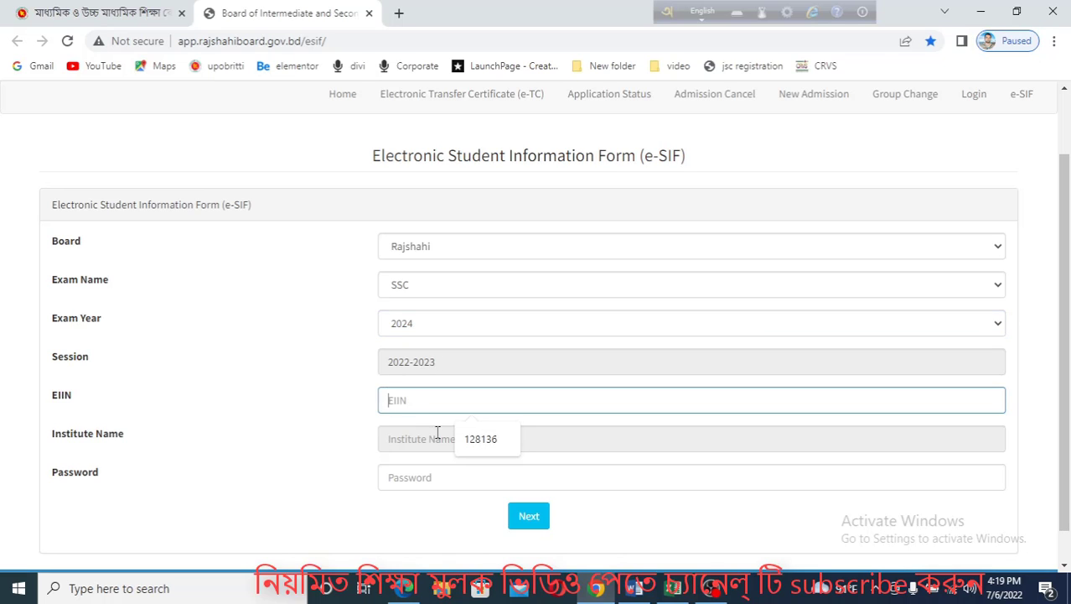
{"action": "left_click", "coordinate": [484, 441]}
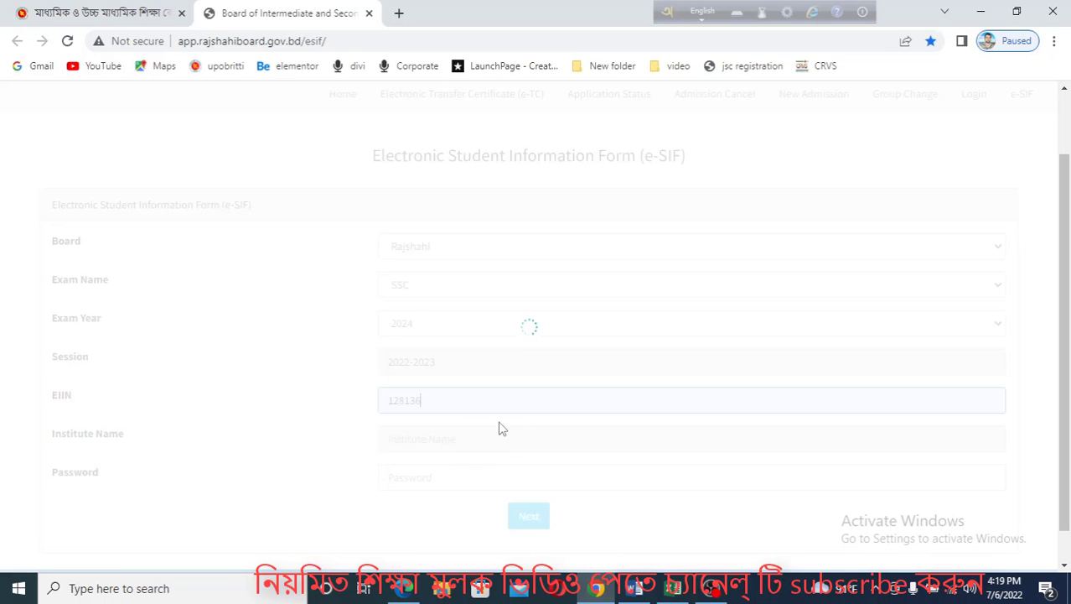
{"action": "left_click", "coordinate": [300, 426]}
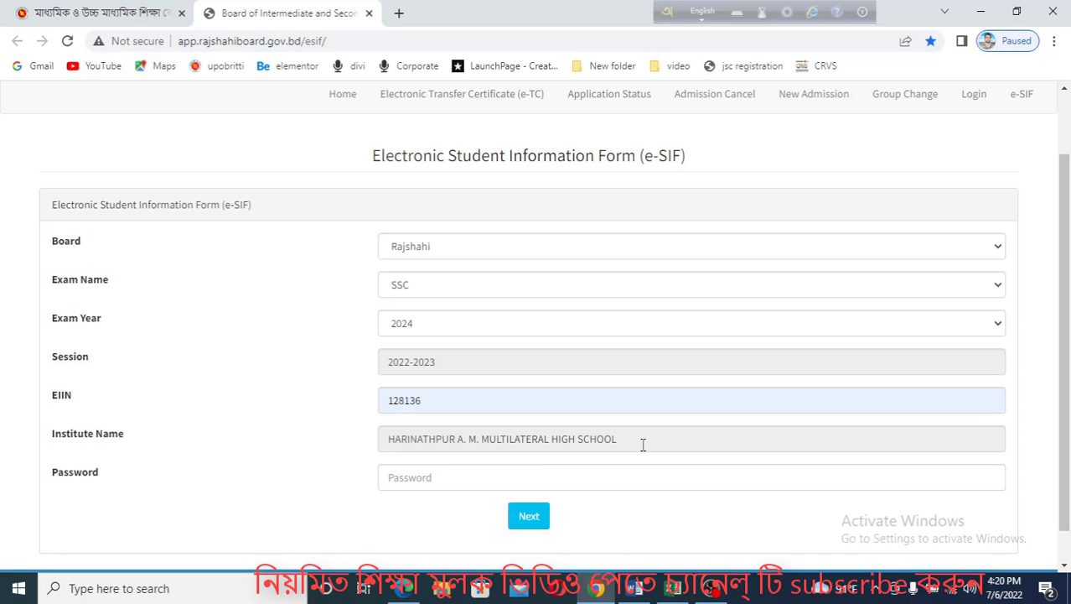
{"action": "left_click", "coordinate": [416, 479]}
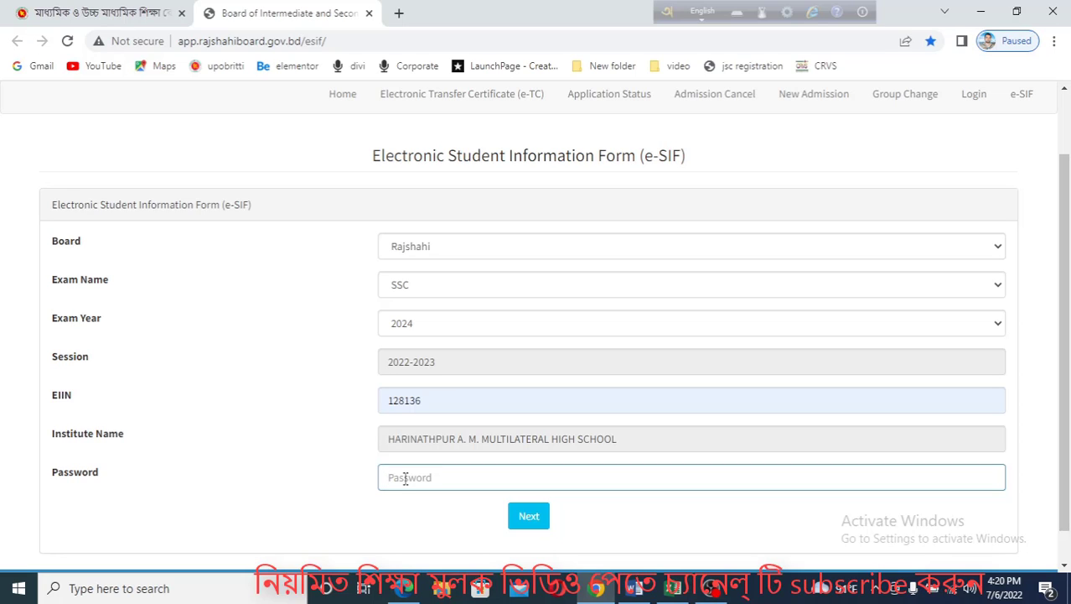
{"action": "type", "text": "••"}
{"action": "left_click", "coordinate": [529, 519]}
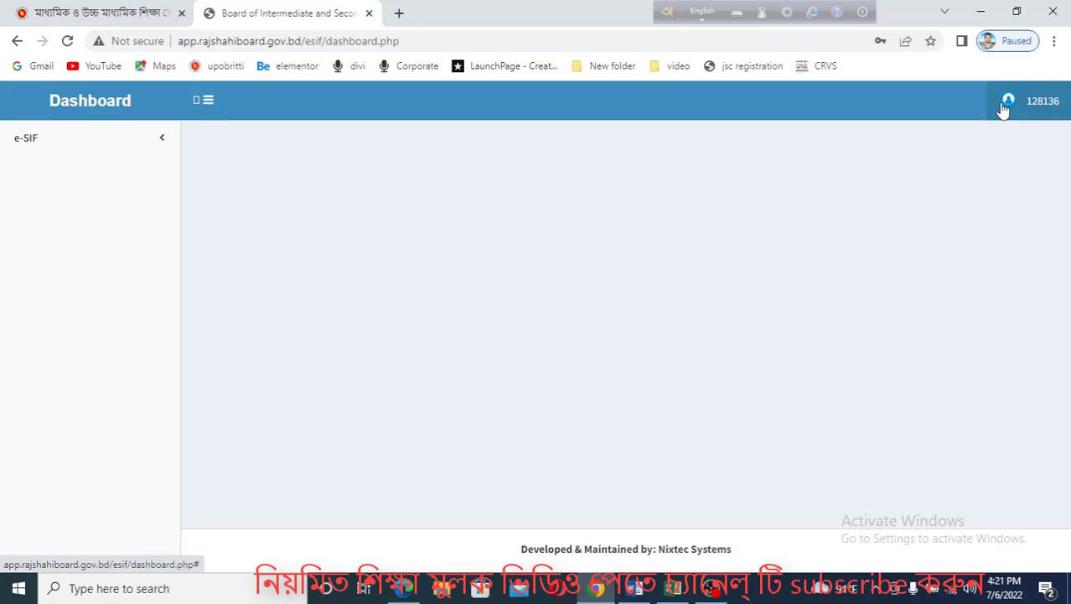
- Open the e-SIF Registration form and look through its student, subject and photo sections before returning to the JSC examination fields
{"action": "left_click", "coordinate": [48, 146]}
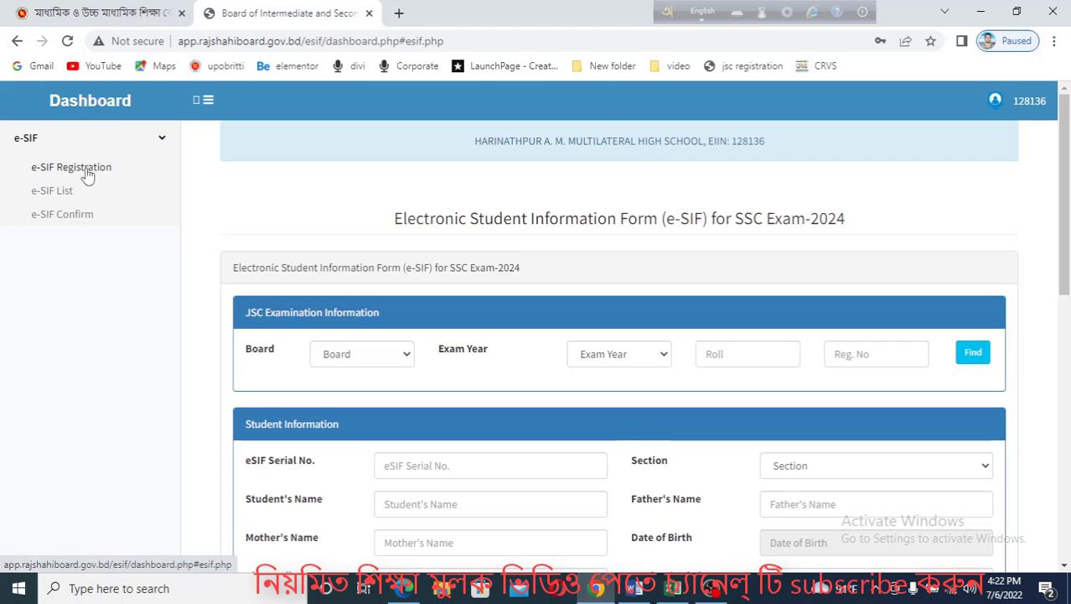
{"action": "scroll", "coordinate": [730, 380], "scroll_direction": "down", "scroll_amount": 2}
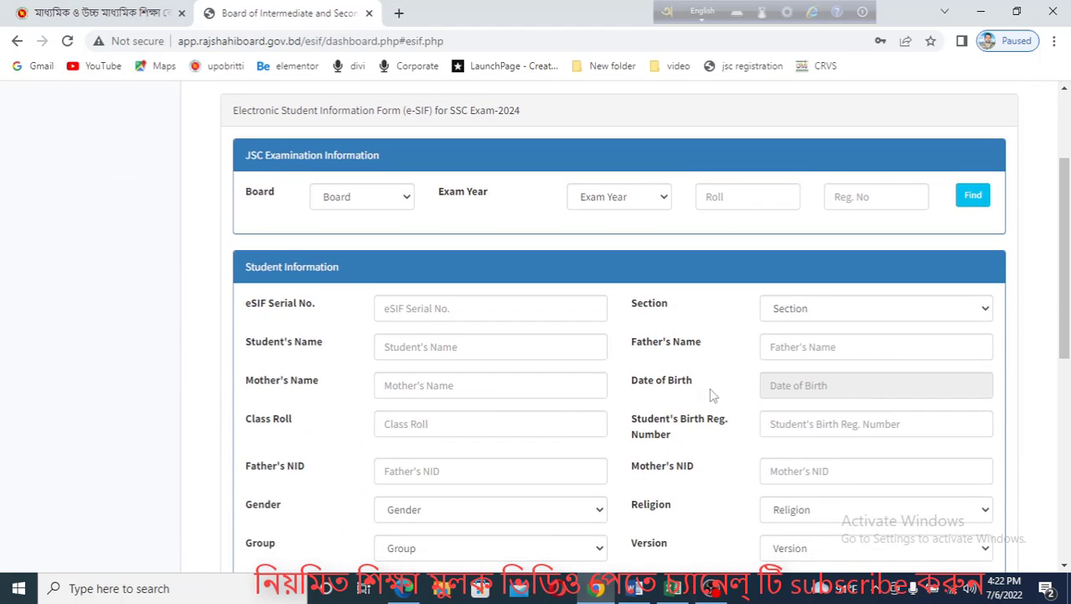
{"action": "scroll", "coordinate": [657, 445], "scroll_direction": "down", "scroll_amount": 3}
{"action": "scroll", "coordinate": [675, 463], "scroll_direction": "down", "scroll_amount": 2}
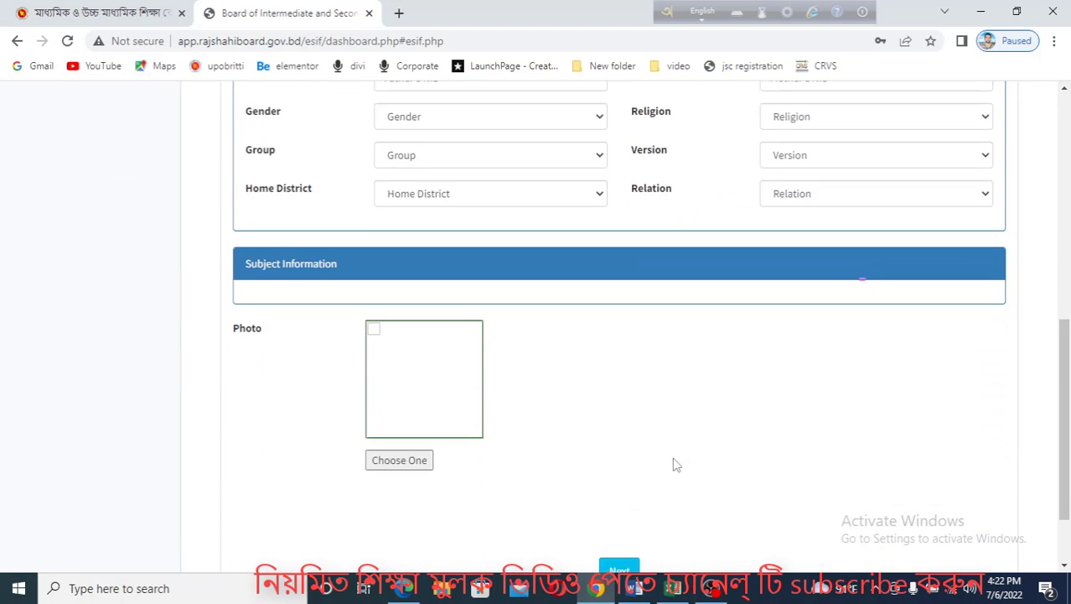
{"action": "scroll", "coordinate": [675, 463], "scroll_direction": "up", "scroll_amount": 6}
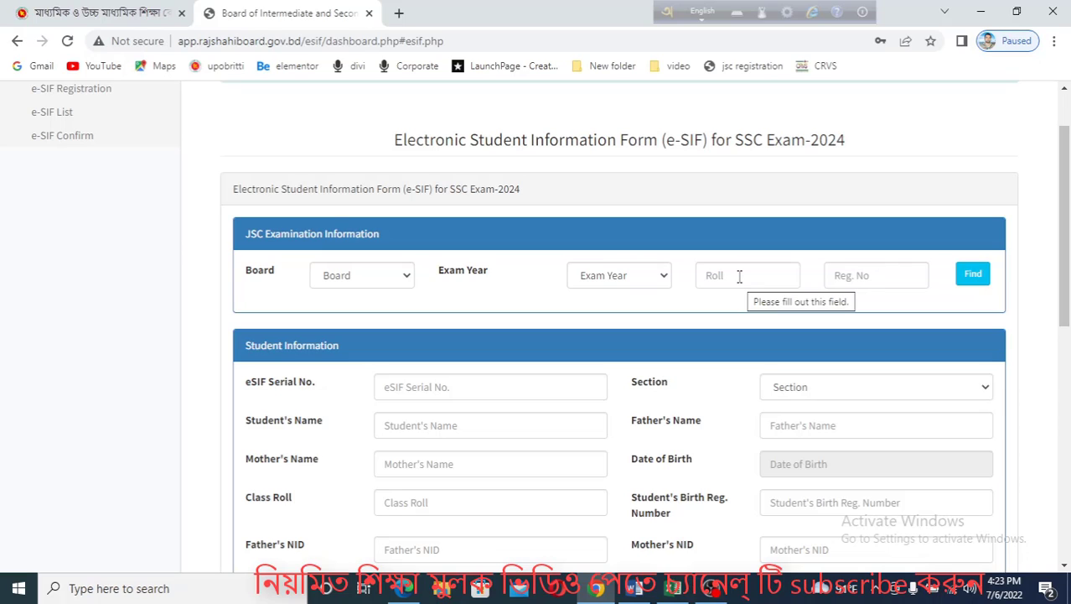
- Switch to the Word document "ssc 2023 registration" and view the school heading above the student list
{"action": "left_click", "coordinate": [634, 593]}
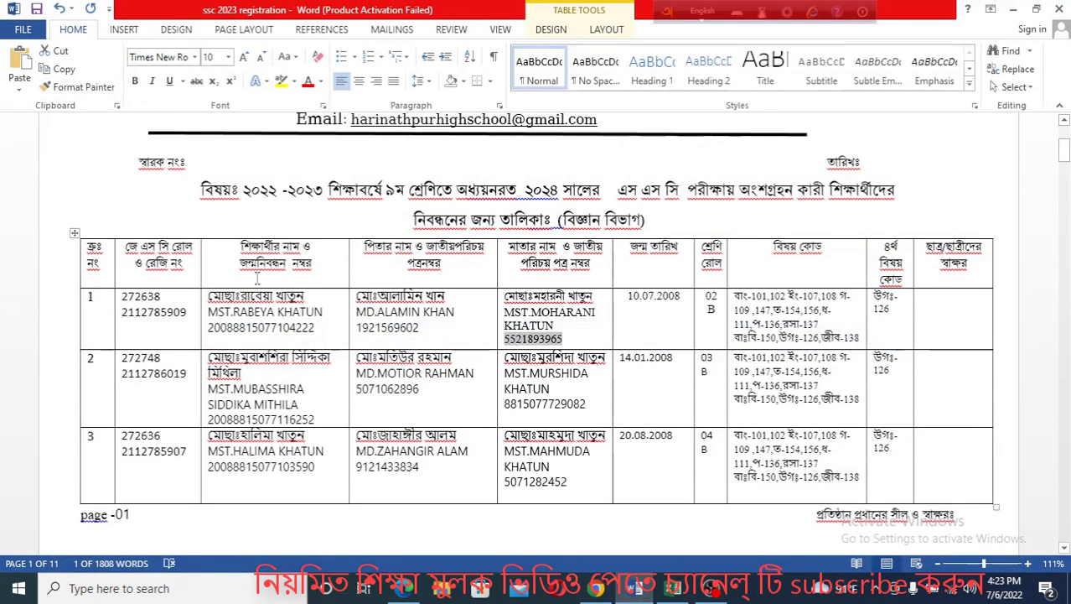
{"action": "scroll", "coordinate": [529, 322], "scroll_direction": "up", "scroll_amount": 3}
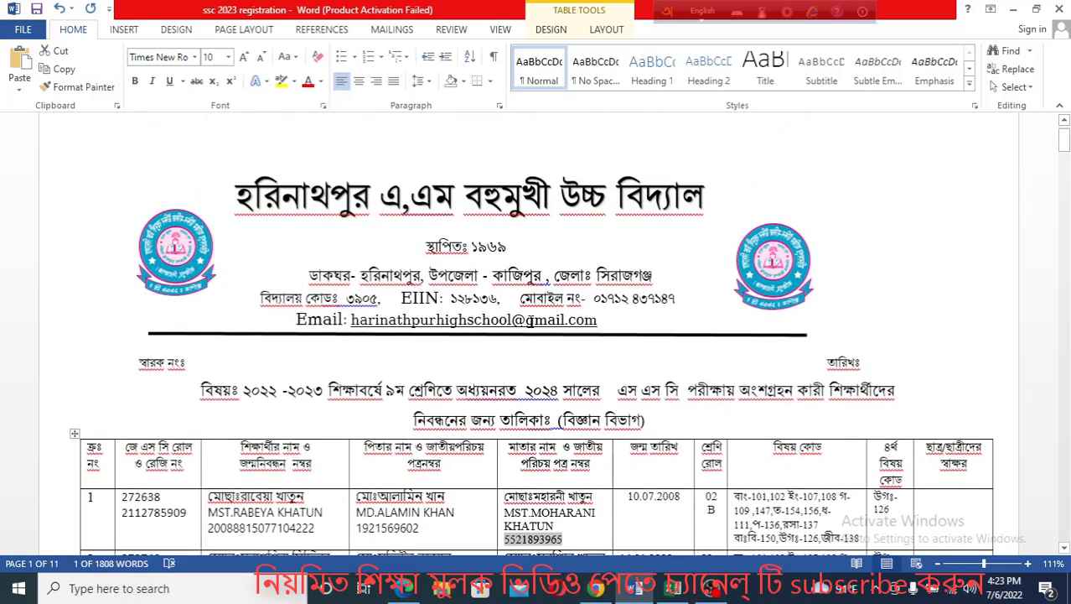
{"action": "scroll", "coordinate": [529, 322], "scroll_direction": "down", "scroll_amount": 1}
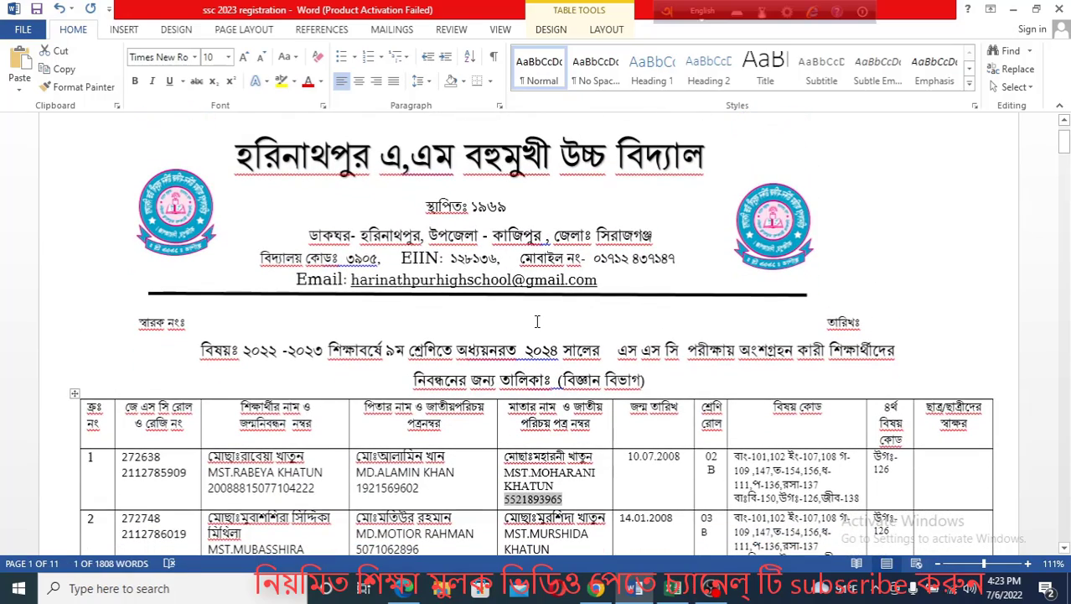
- Correct the last word of the school name heading to বিদ্যালয়, trying Bangla typing first and then undoing the edits
{"action": "left_click", "coordinate": [708, 162]}
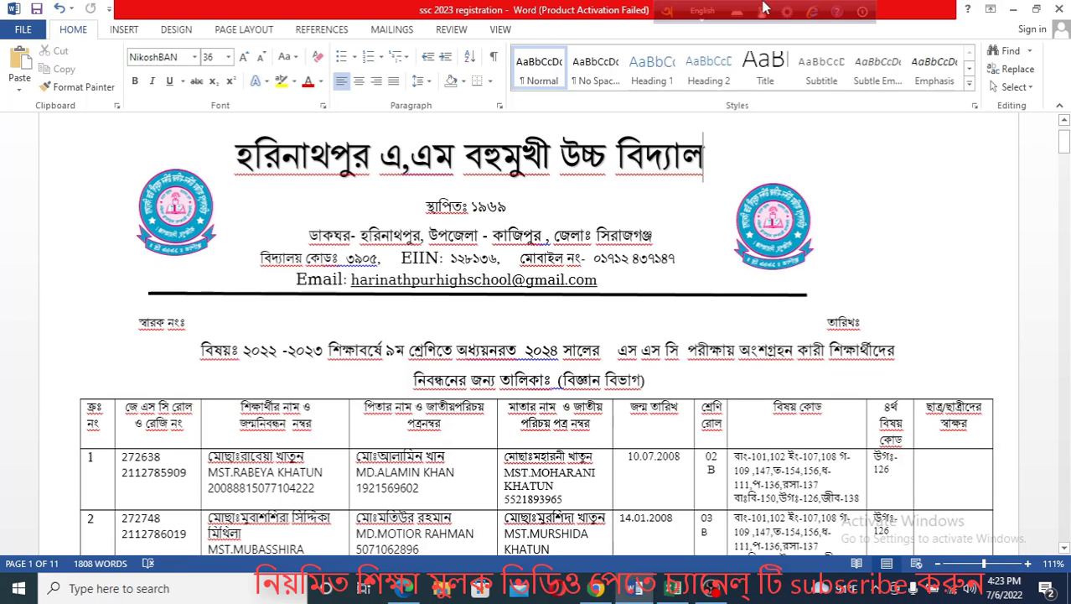
{"action": "left_click", "coordinate": [705, 11]}
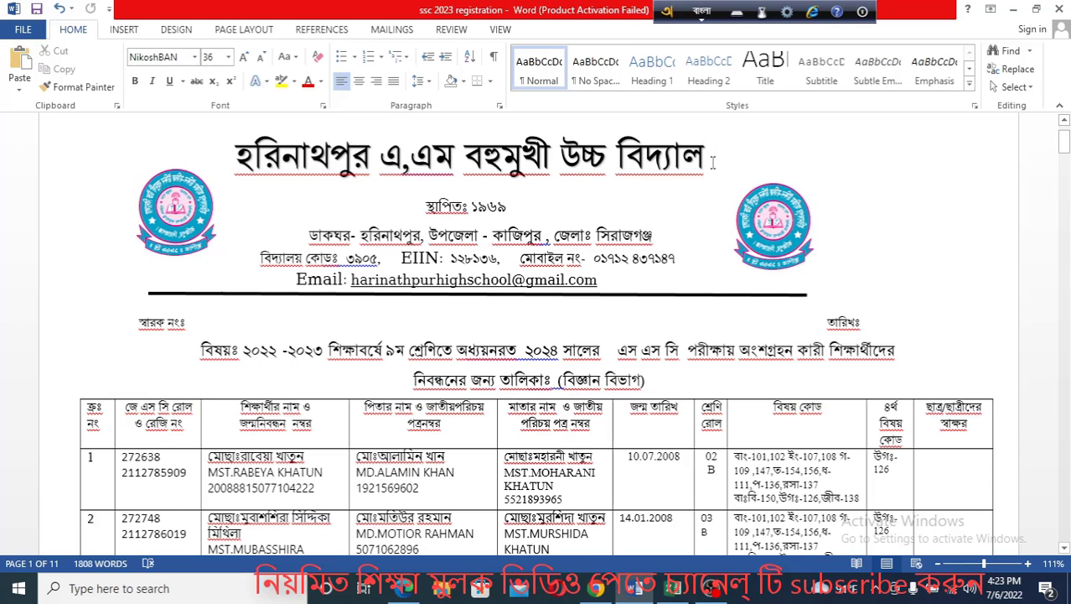
{"action": "type", "text": "y"}
{"action": "key", "text": "BackSpace"}
{"action": "key", "text": "BackSpace"}
{"action": "key", "text": "BackSpace"}
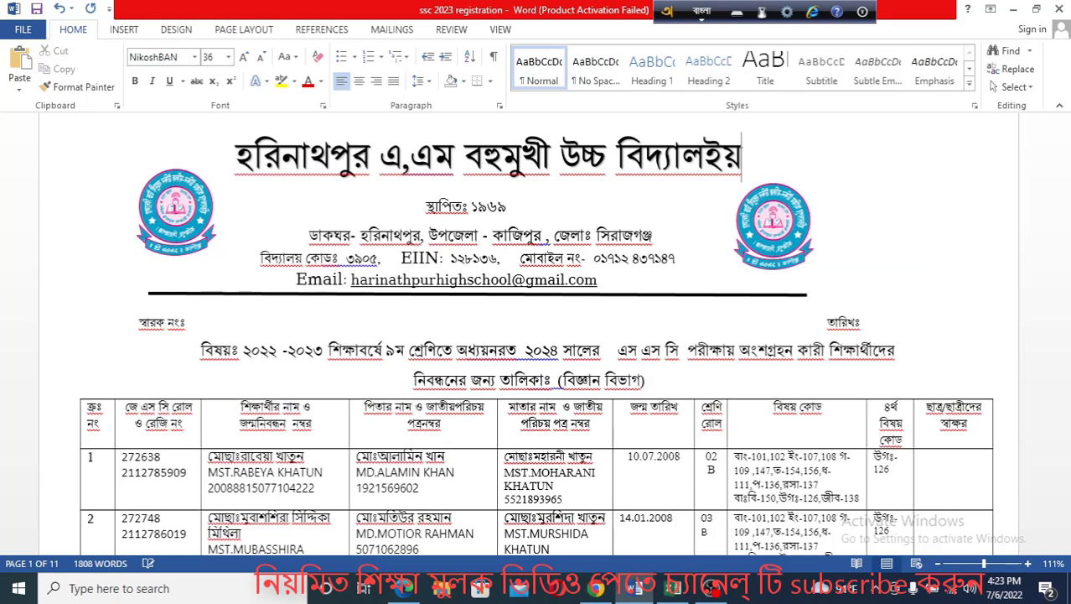
{"action": "type", "text": "y"}
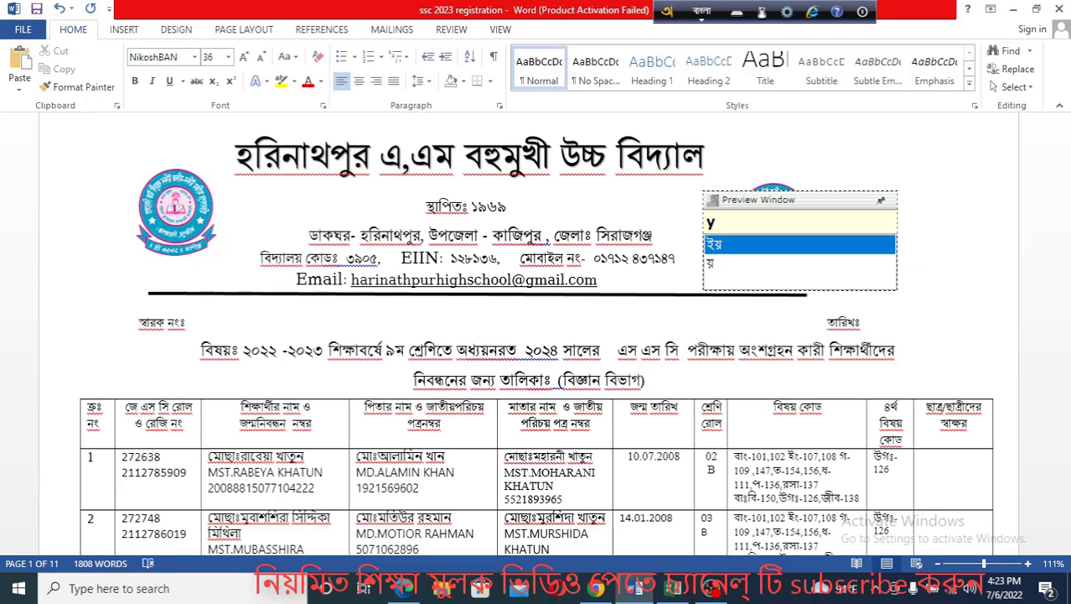
{"action": "key", "text": "BackSpace"}
{"action": "key", "text": "F12"}
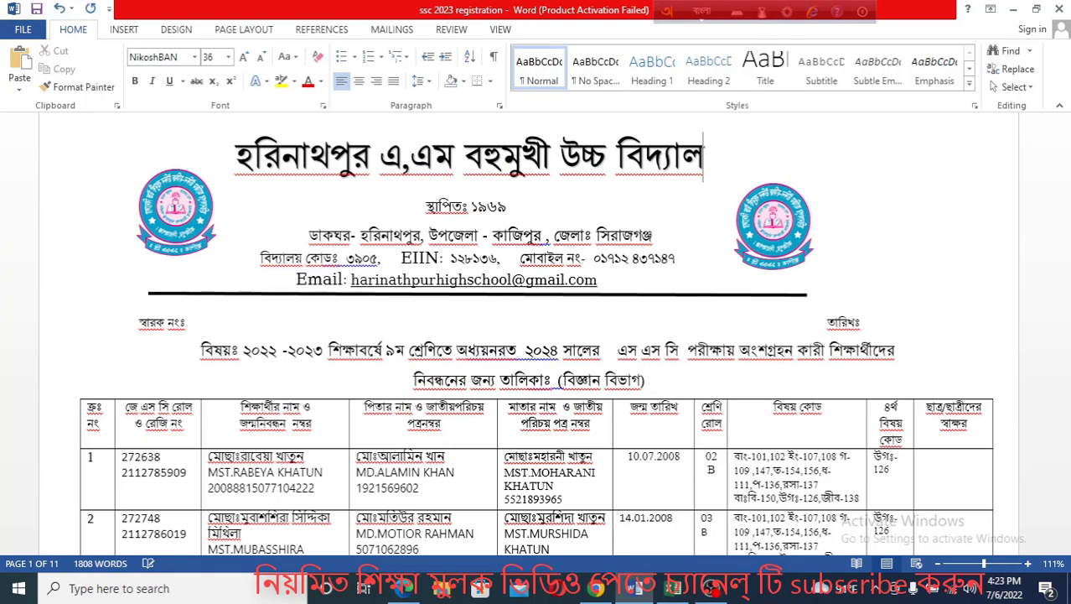
{"action": "key", "text": "ctrl+z"}
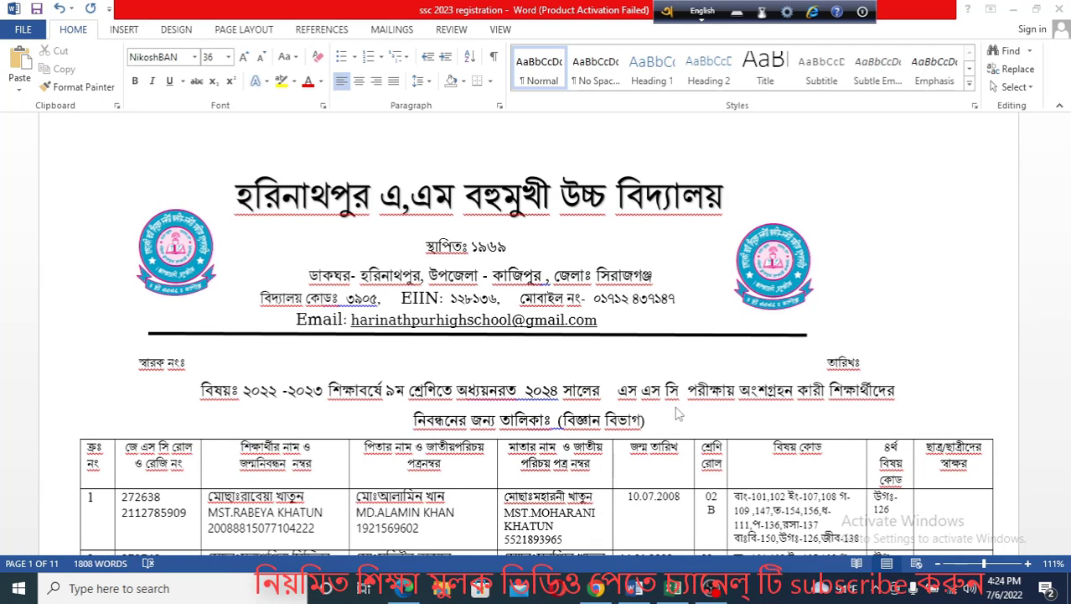
- Examine the science group's student list with its roll, registration and subject code columns, and return to the e-SIF form in Chrome
{"action": "scroll", "coordinate": [677, 413], "scroll_direction": "down", "scroll_amount": 2}
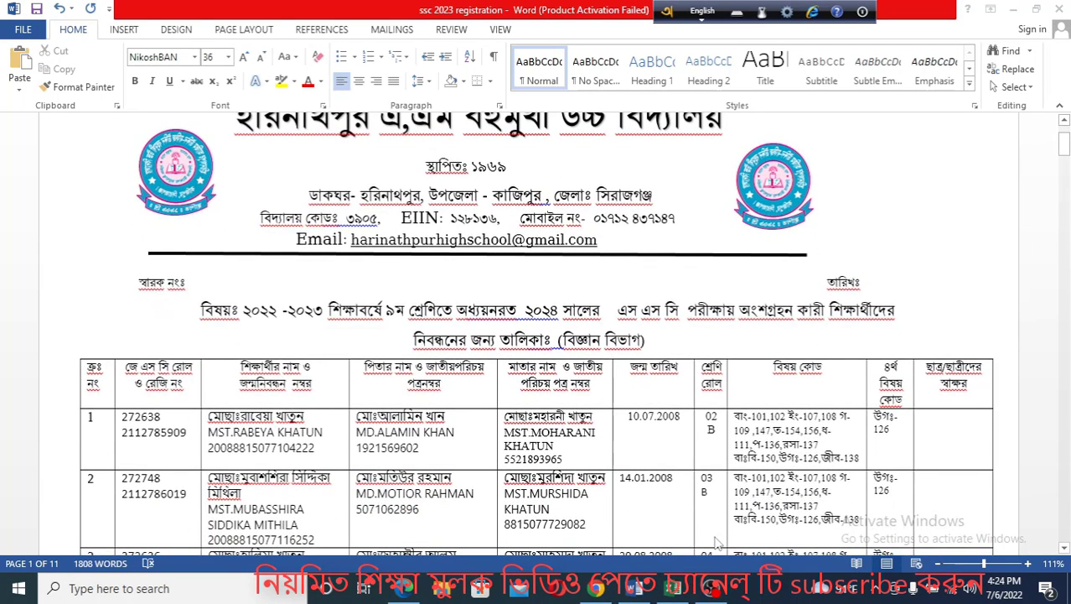
{"action": "scroll", "coordinate": [563, 431], "scroll_direction": "up", "scroll_amount": 2}
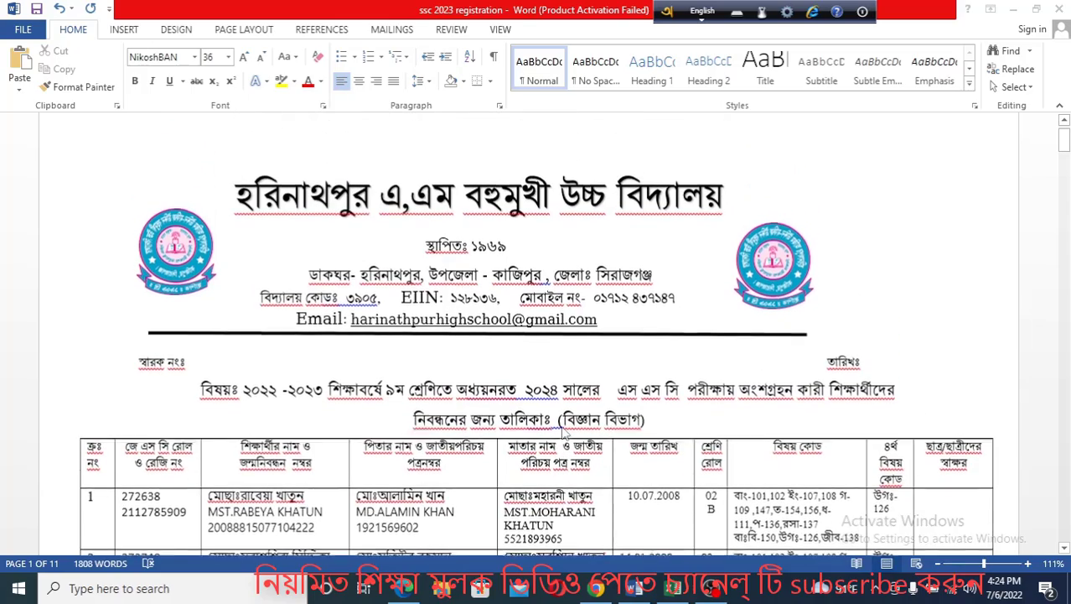
{"action": "scroll", "coordinate": [606, 388], "scroll_direction": "down", "scroll_amount": 1}
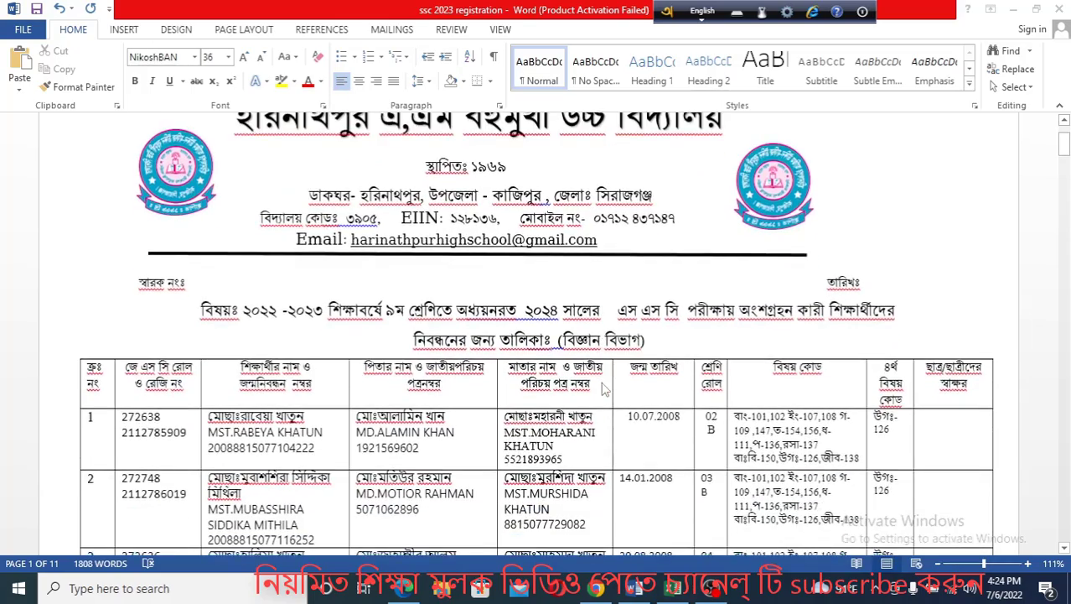
{"action": "scroll", "coordinate": [603, 369], "scroll_direction": "down", "scroll_amount": 3}
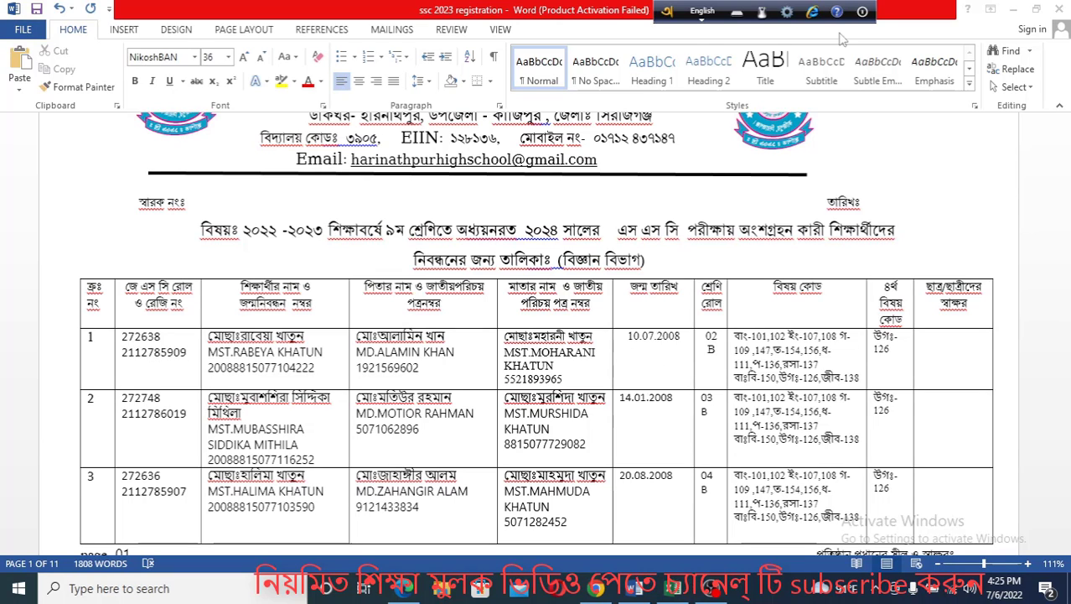
{"action": "left_click", "coordinate": [1014, 14]}
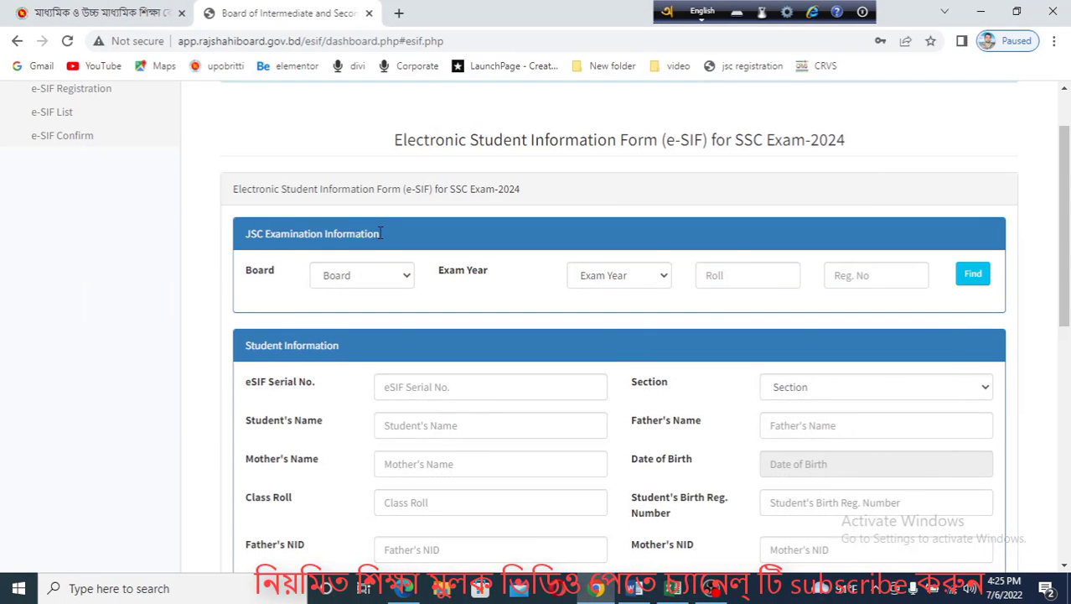
- Set the JSC examination board to Rajshahi and the exam year to 2021
{"action": "left_click", "coordinate": [408, 282]}
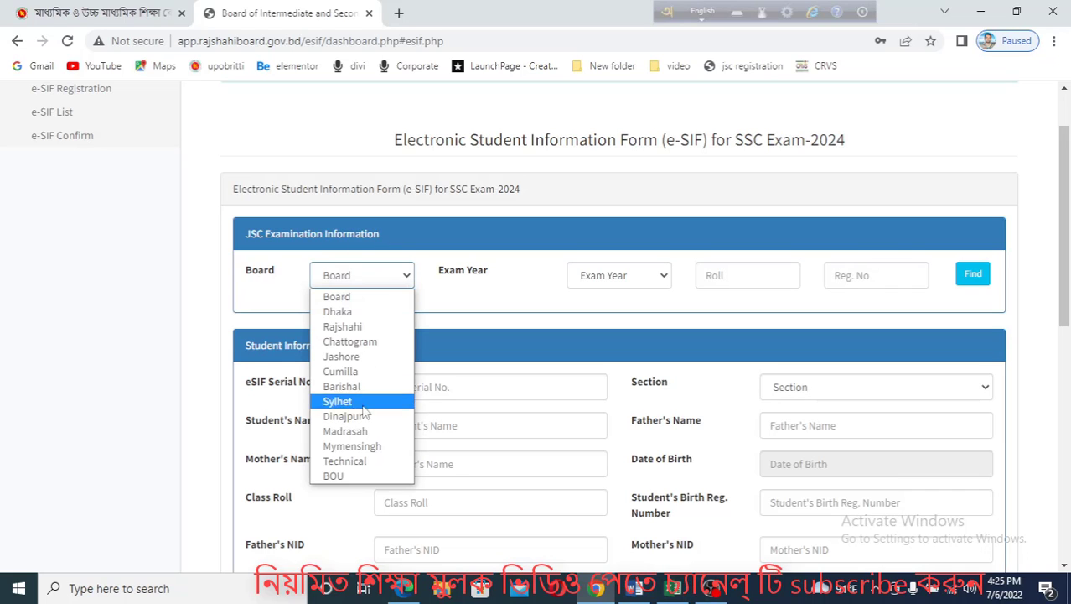
{"action": "left_click", "coordinate": [343, 327]}
{"action": "left_click", "coordinate": [605, 277]}
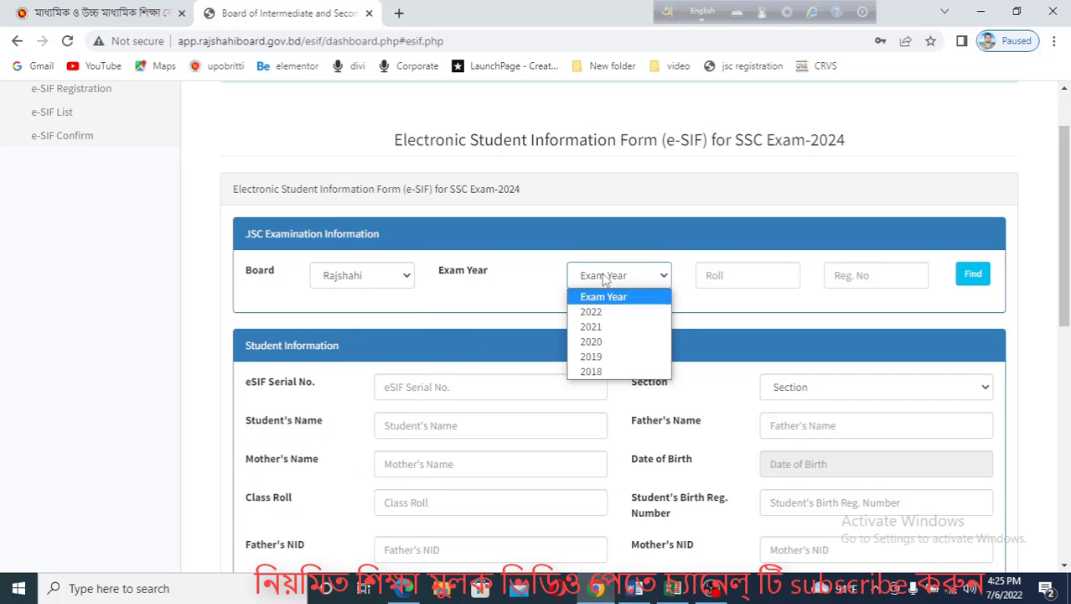
{"action": "left_click", "coordinate": [591, 327]}
- Copy the first student's JSC roll number from the Word list into the form's Roll field
{"action": "left_click", "coordinate": [722, 280]}
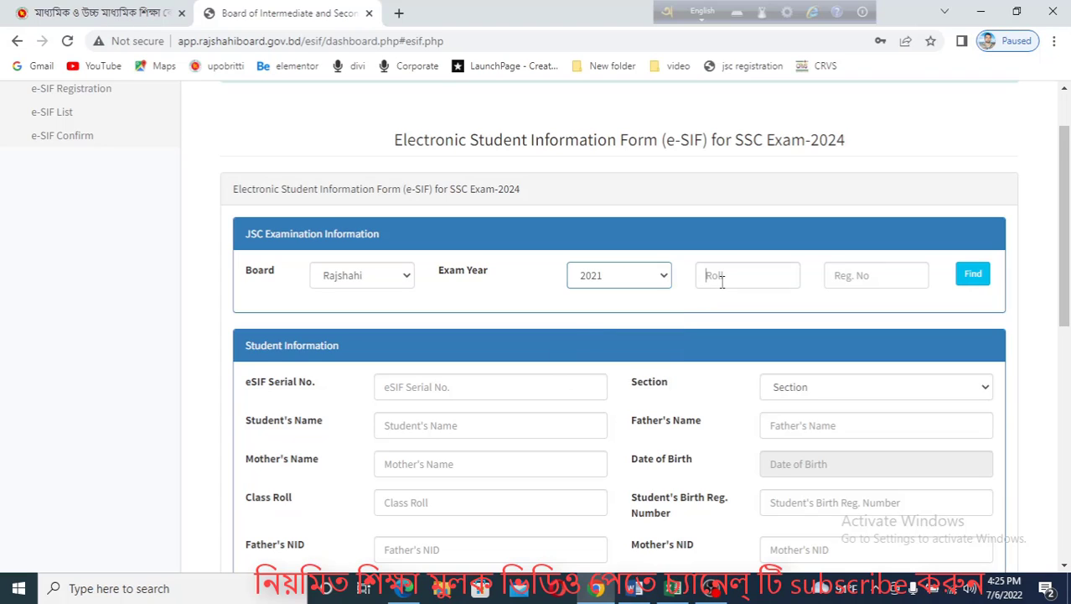
{"action": "left_click", "coordinate": [638, 590]}
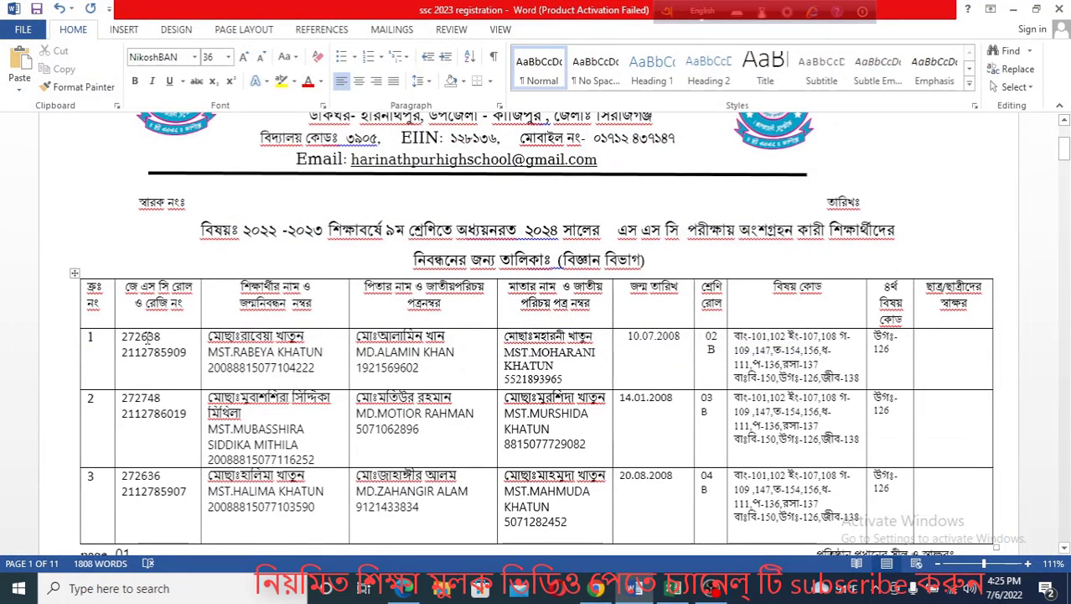
{"action": "double_click", "coordinate": [146, 335]}
{"action": "key", "text": "ctrl+c"}
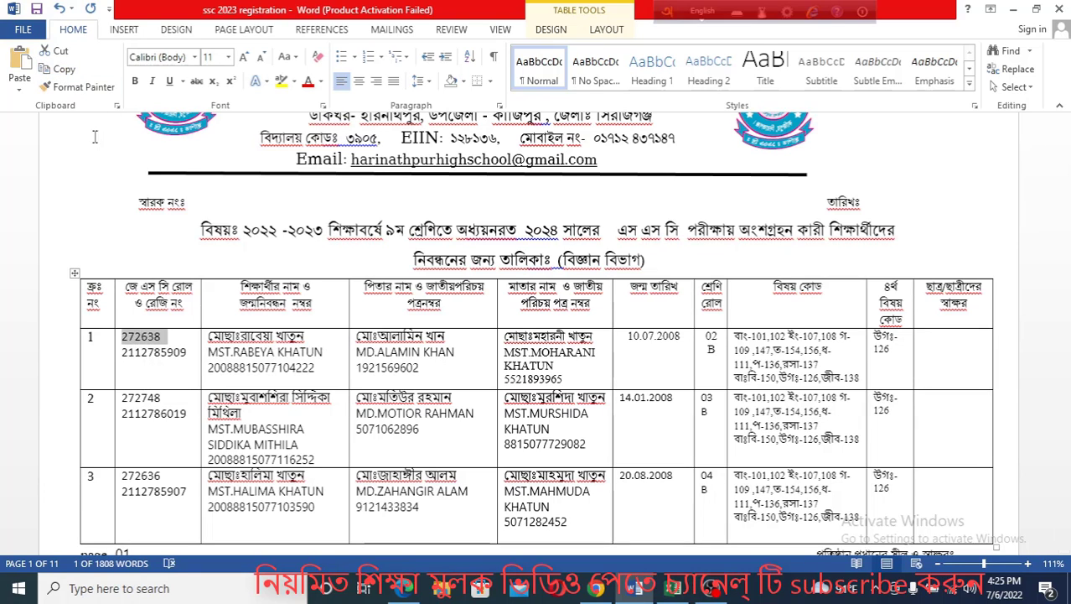
{"action": "left_click", "coordinate": [596, 587]}
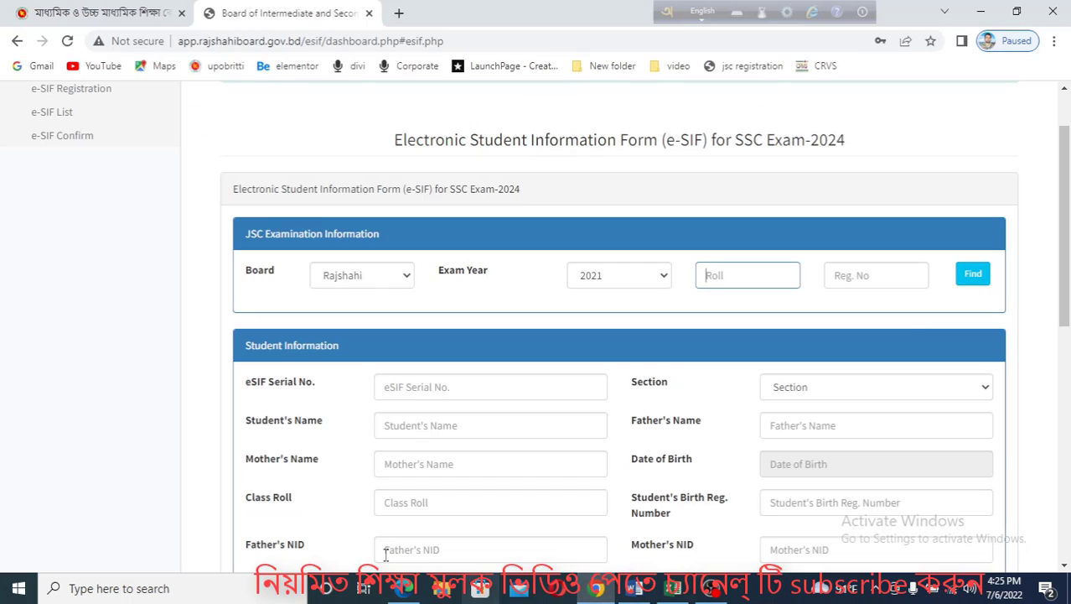
{"action": "right_click", "coordinate": [710, 275]}
{"action": "left_click", "coordinate": [749, 398]}
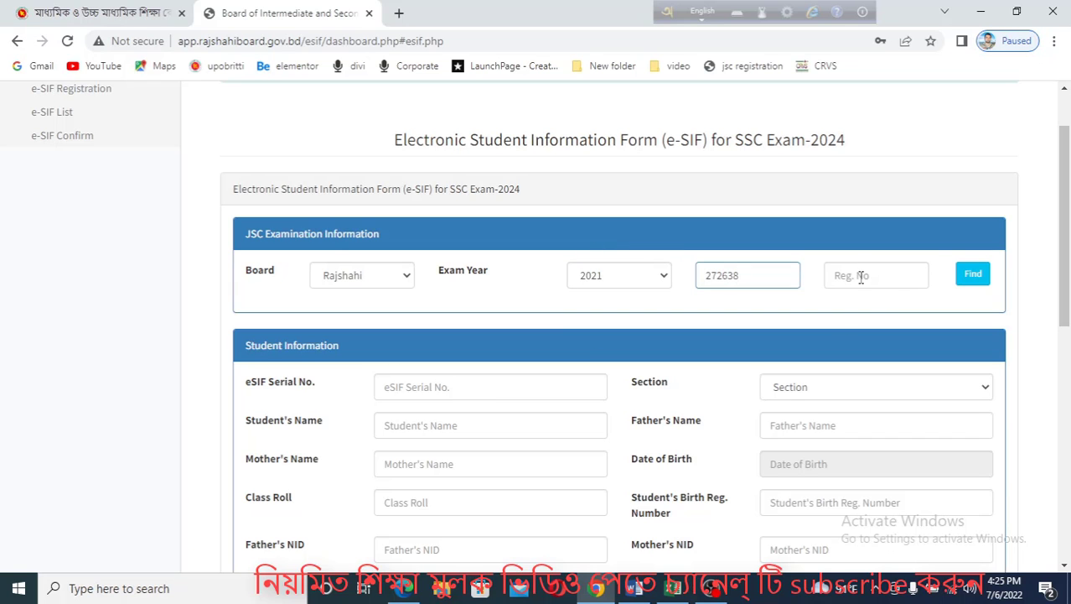
- Copy the first student's JSC registration number from the Word list into the form's Reg. No field
{"action": "left_click", "coordinate": [639, 589]}
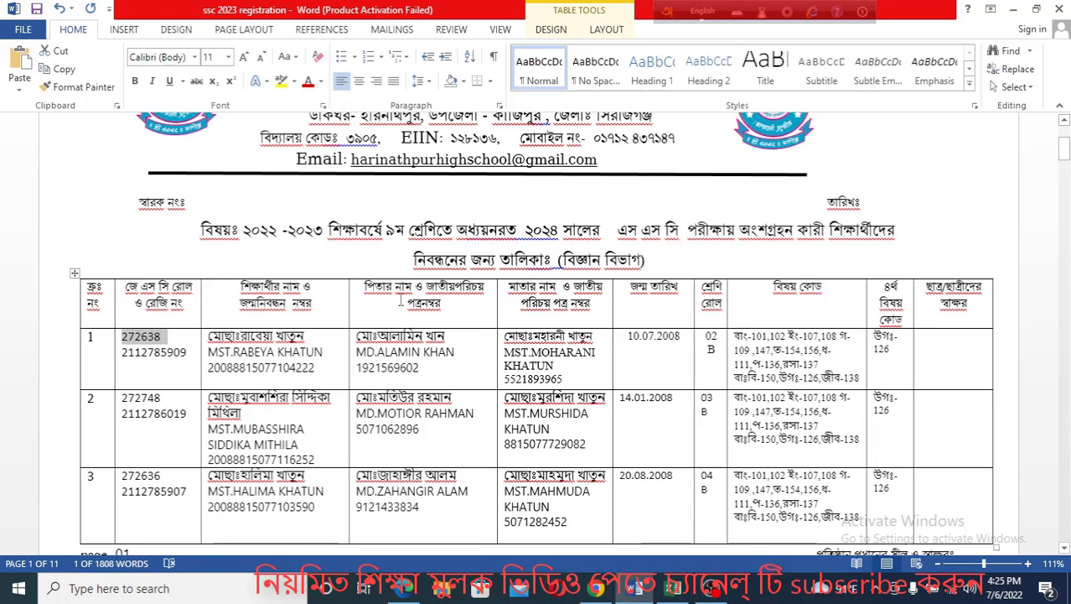
{"action": "double_click", "coordinate": [159, 353]}
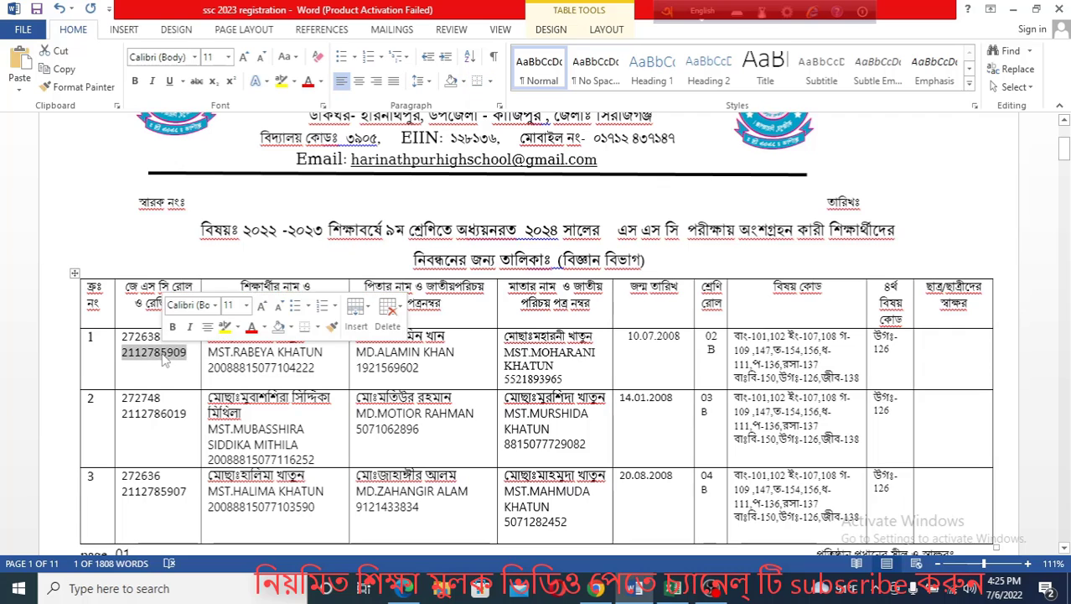
{"action": "left_click", "coordinate": [75, 72]}
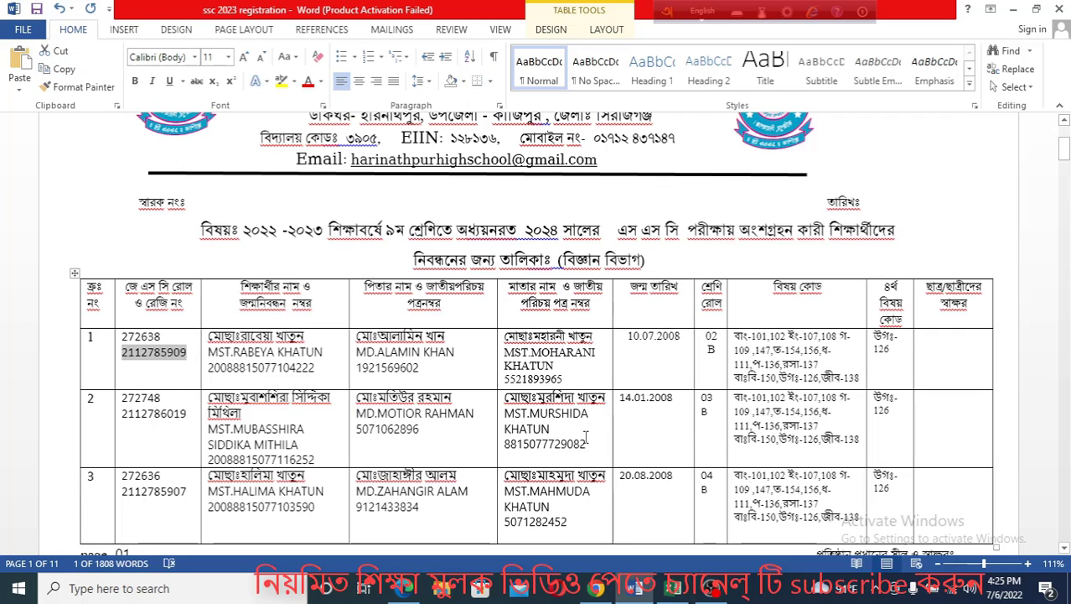
{"action": "left_click", "coordinate": [596, 589]}
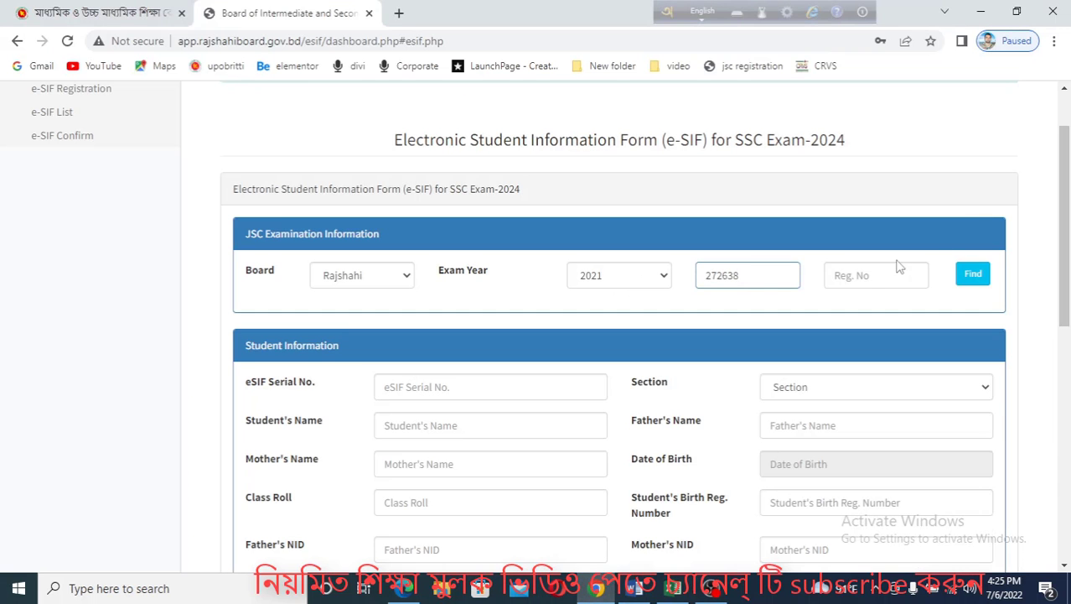
{"action": "right_click", "coordinate": [866, 281]}
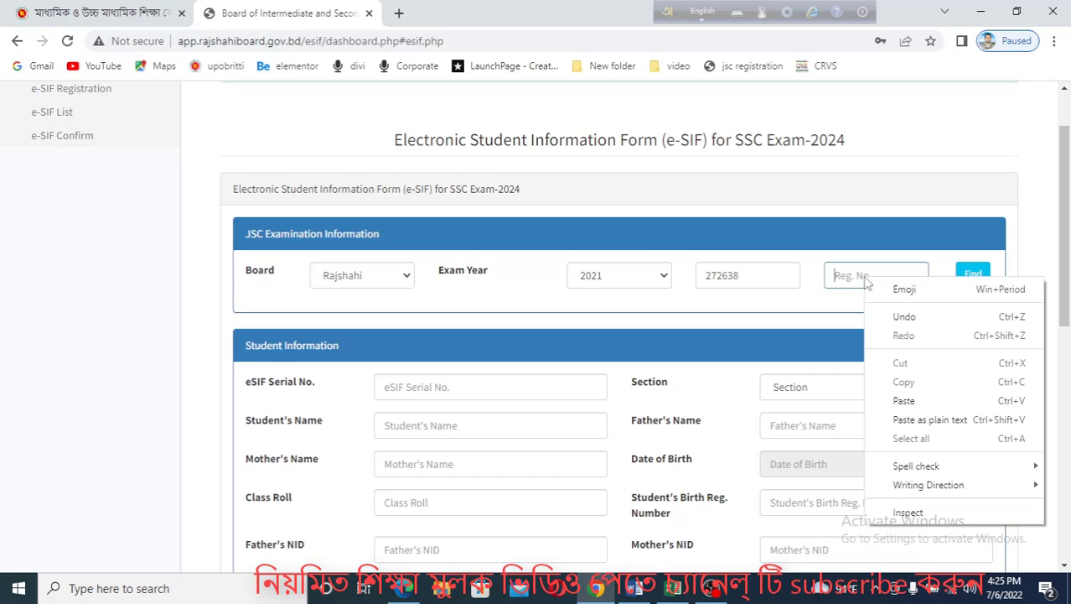
{"action": "left_click", "coordinate": [907, 401]}
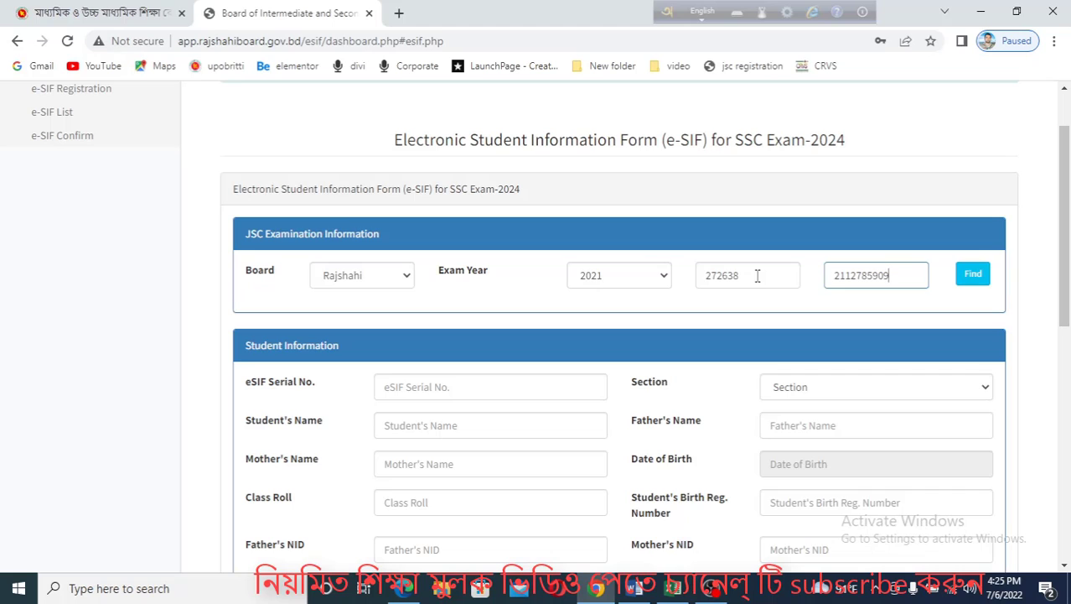
- Find the student's record by the entered JSC roll and registration numbers, and review the Student Information section
{"action": "left_click", "coordinate": [975, 276]}
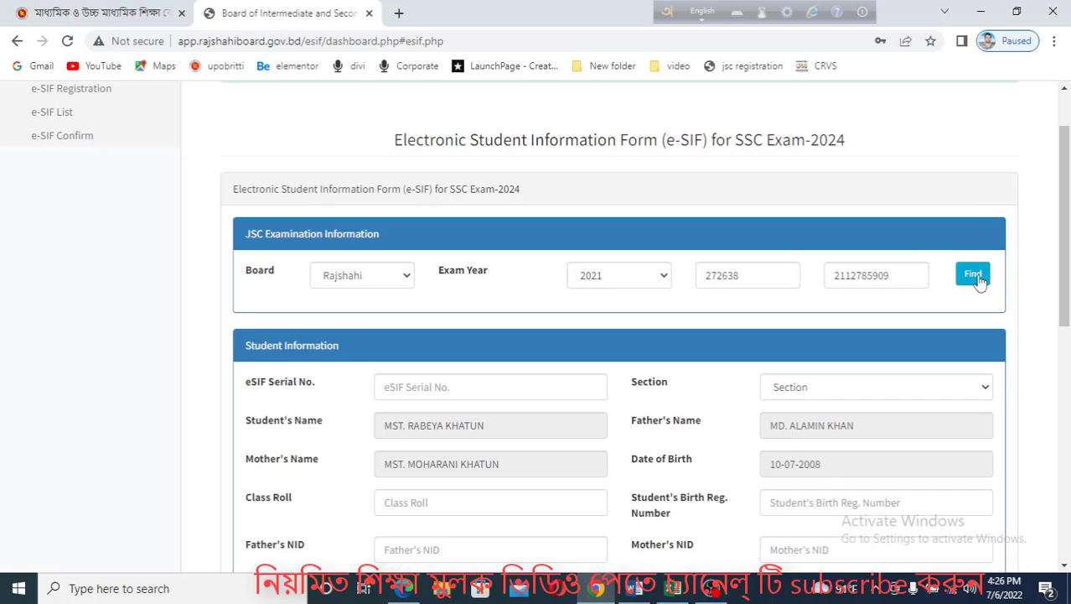
{"action": "scroll", "coordinate": [717, 287], "scroll_direction": "down", "scroll_amount": 1}
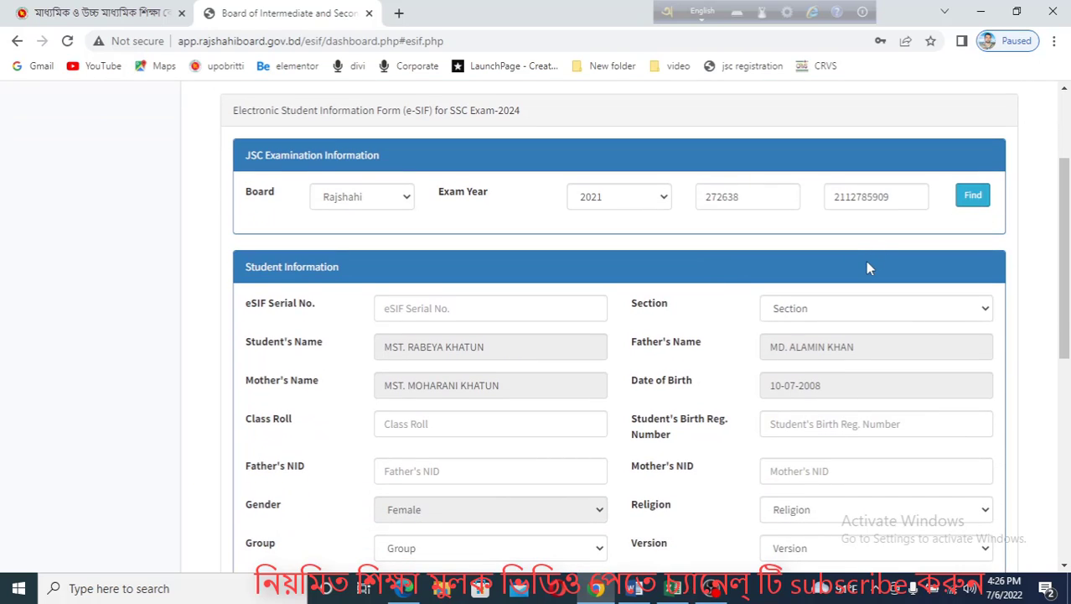
{"action": "scroll", "coordinate": [868, 266], "scroll_direction": "down", "scroll_amount": 1}
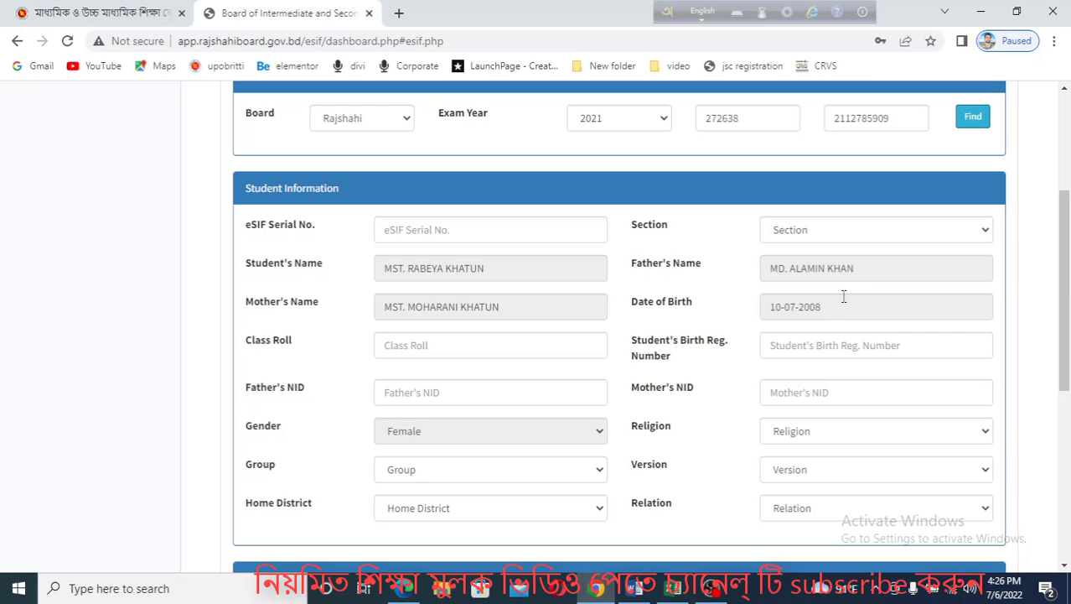
{"action": "left_click", "coordinate": [868, 269]}
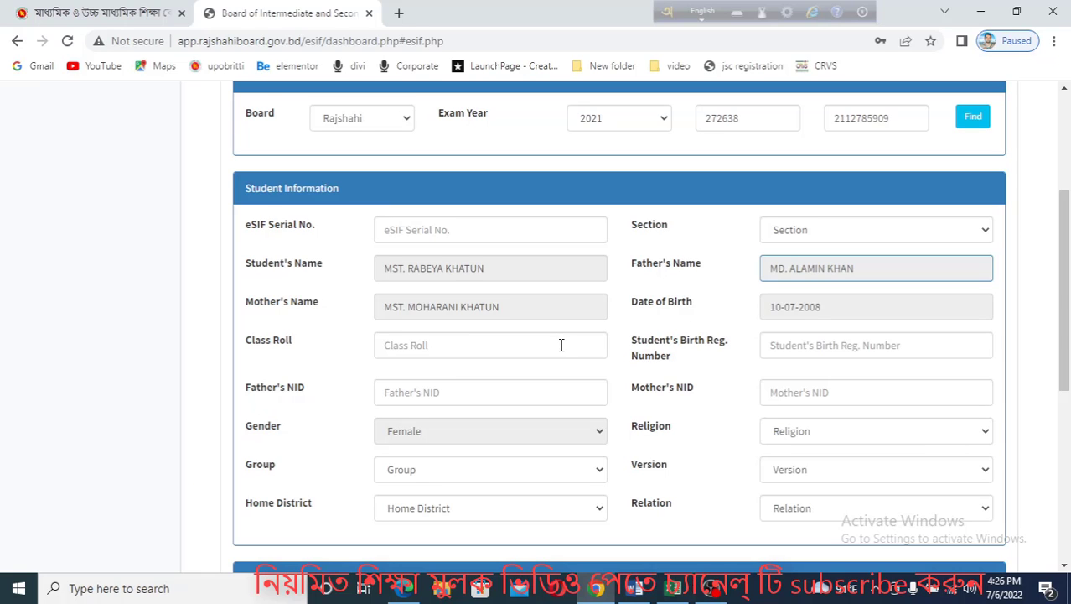
{"action": "scroll", "coordinate": [689, 396], "scroll_direction": "up", "scroll_amount": 1}
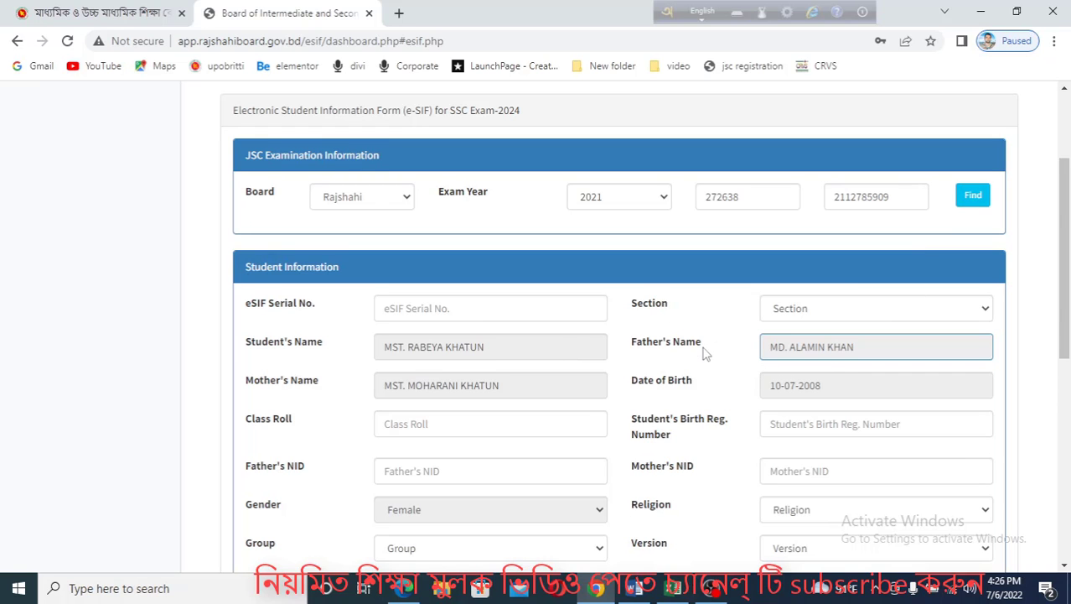
{"action": "scroll", "coordinate": [703, 352], "scroll_direction": "up", "scroll_amount": 1}
{"action": "scroll", "coordinate": [704, 352], "scroll_direction": "down", "scroll_amount": 1}
- Enter 1 as the eSIF serial number and choose section B for the student
{"action": "left_click", "coordinate": [408, 308]}
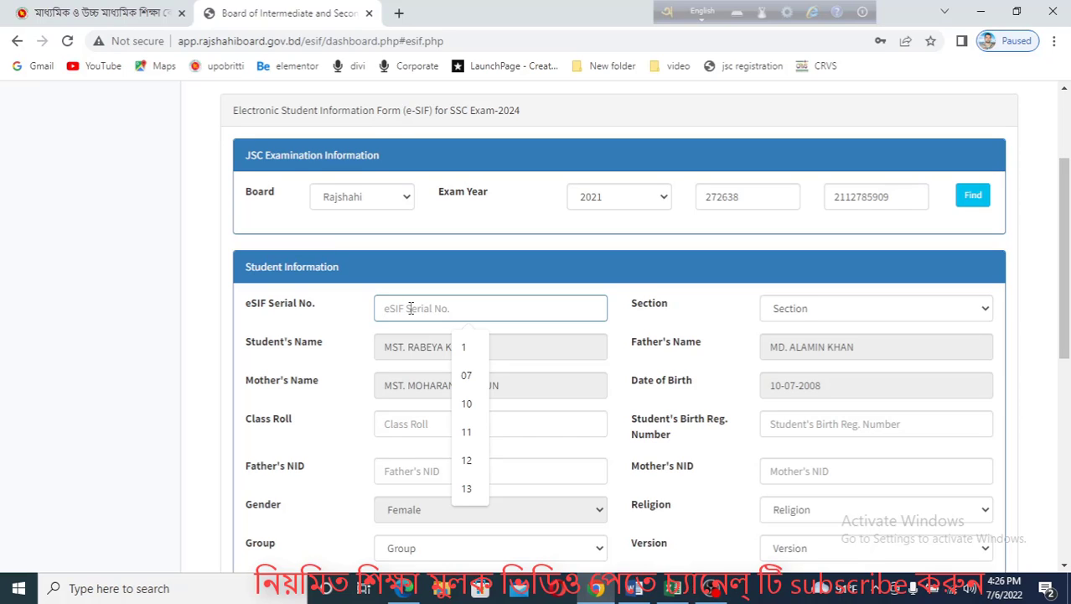
{"action": "type", "text": "1"}
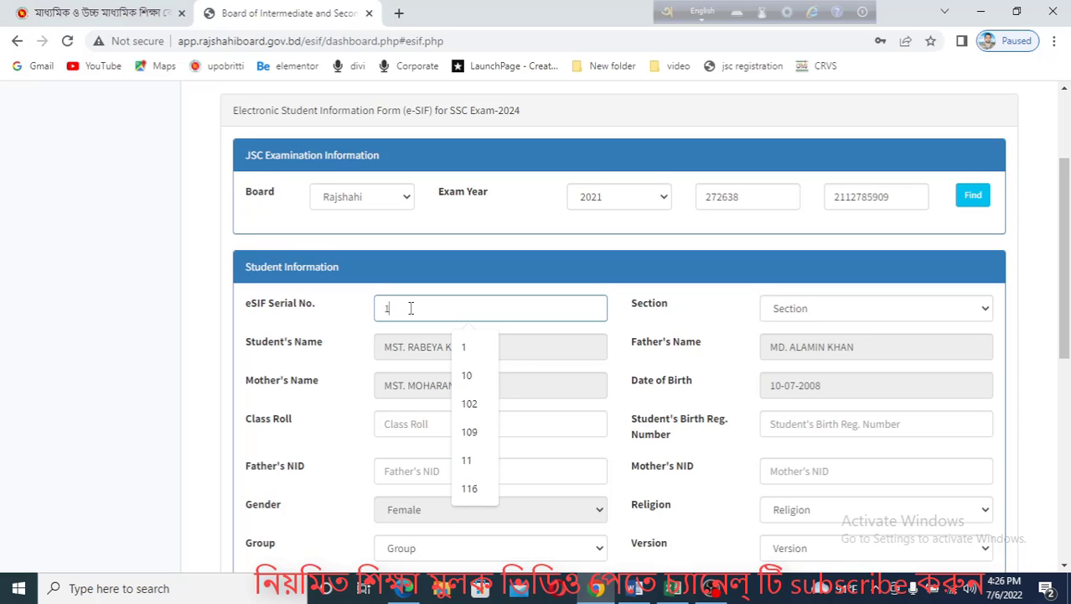
{"action": "left_click", "coordinate": [817, 314]}
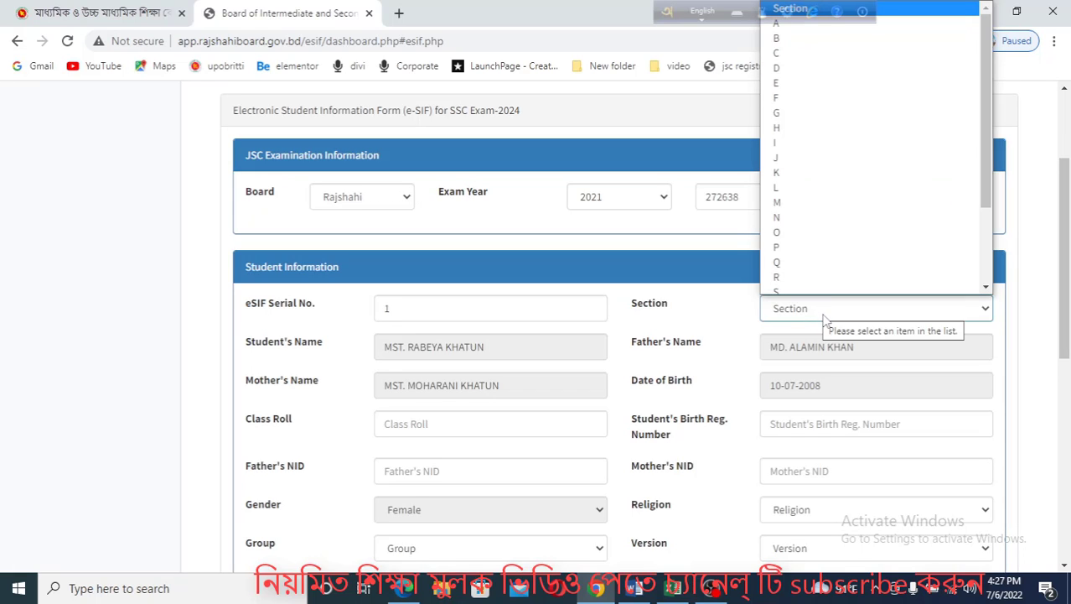
{"action": "left_click", "coordinate": [788, 33]}
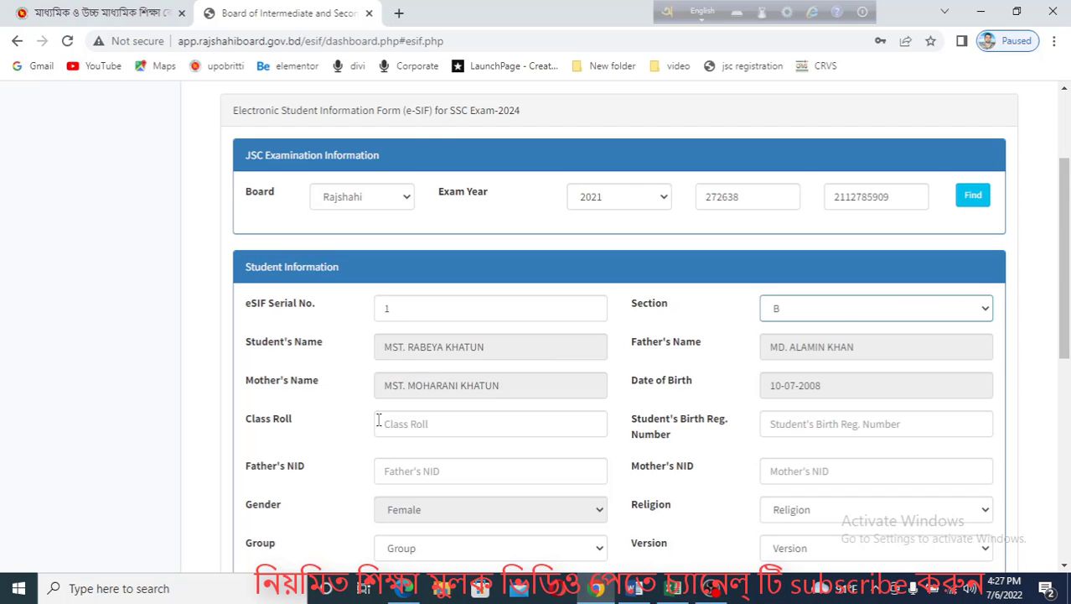
- Check the first student's class roll in the Word list and enter 02 as the Class Roll in the form
{"action": "scroll", "coordinate": [559, 424], "scroll_direction": "down", "scroll_amount": 1}
{"action": "left_click", "coordinate": [540, 345]}
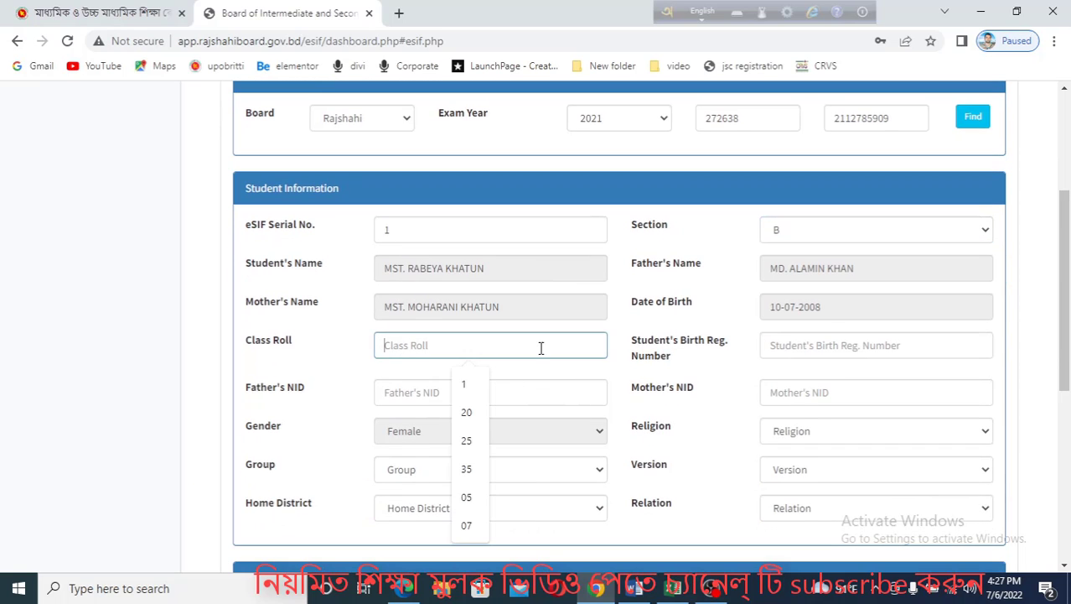
{"action": "left_click", "coordinate": [636, 588]}
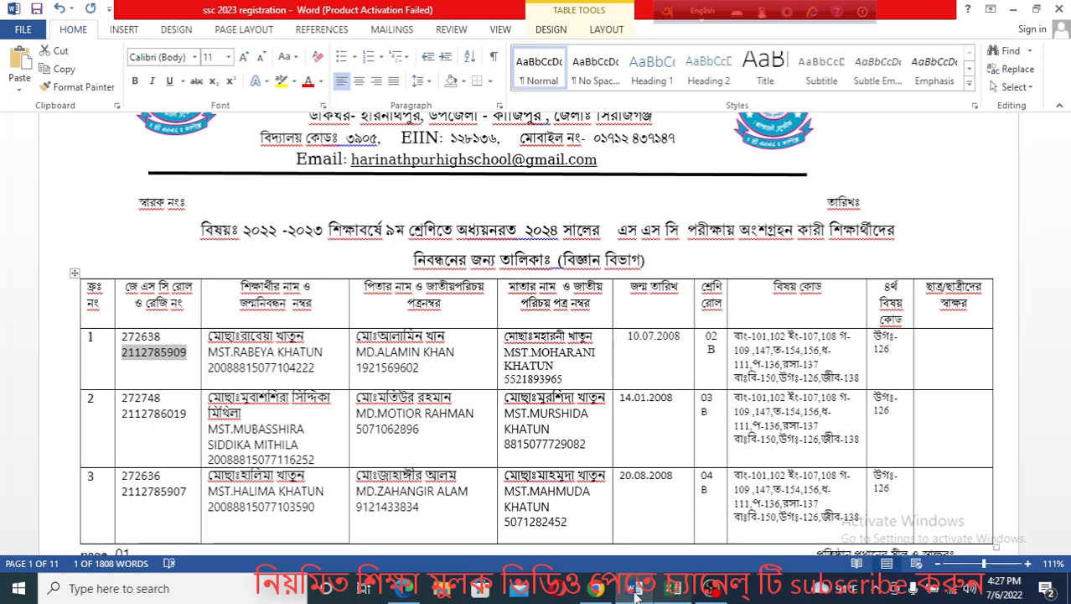
{"action": "left_click", "coordinate": [597, 588]}
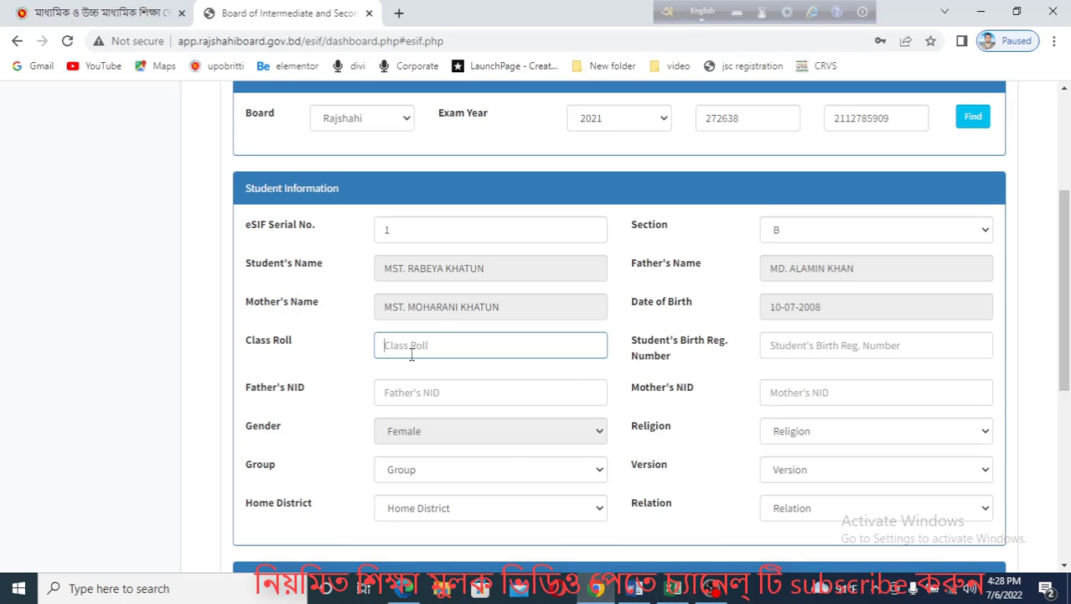
{"action": "type", "text": "02"}
- Copy the first student's birth registration number from the Word list into the Student's Birth Reg. Number field
{"action": "left_click", "coordinate": [635, 589]}
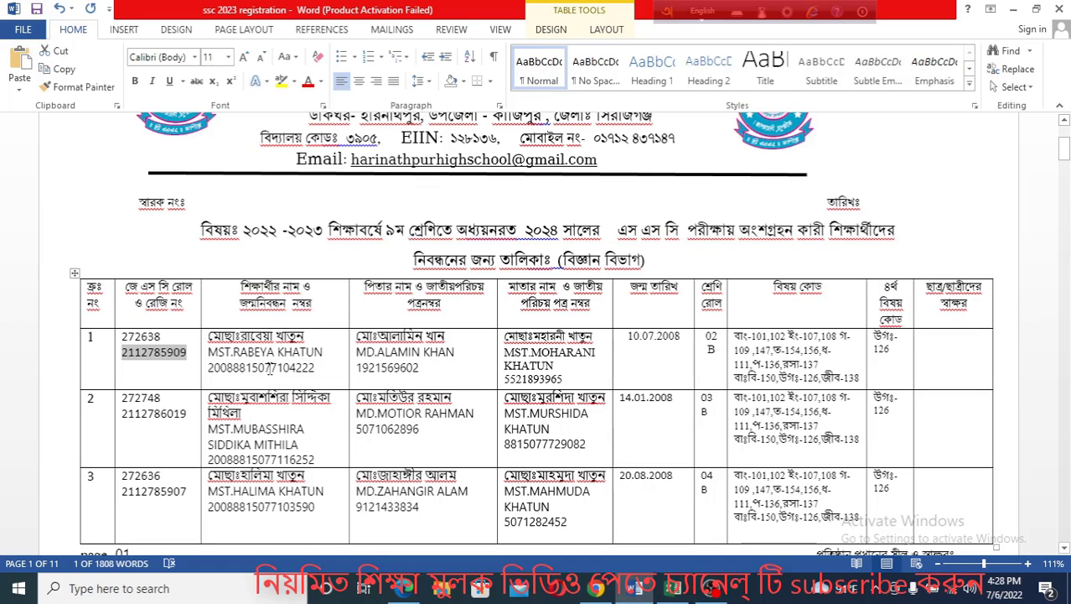
{"action": "double_click", "coordinate": [269, 369]}
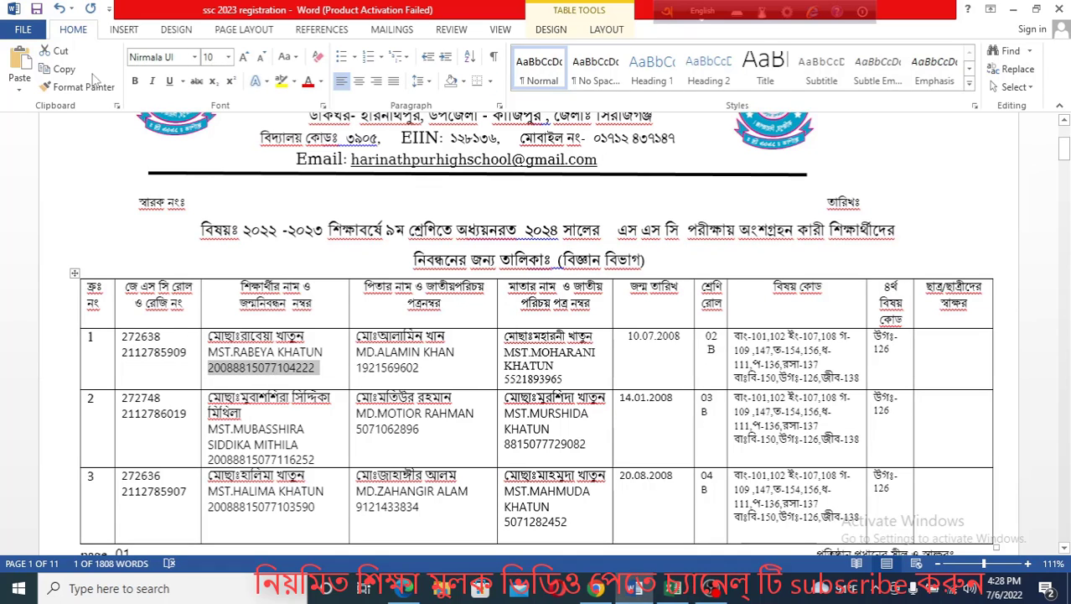
{"action": "left_click", "coordinate": [72, 72]}
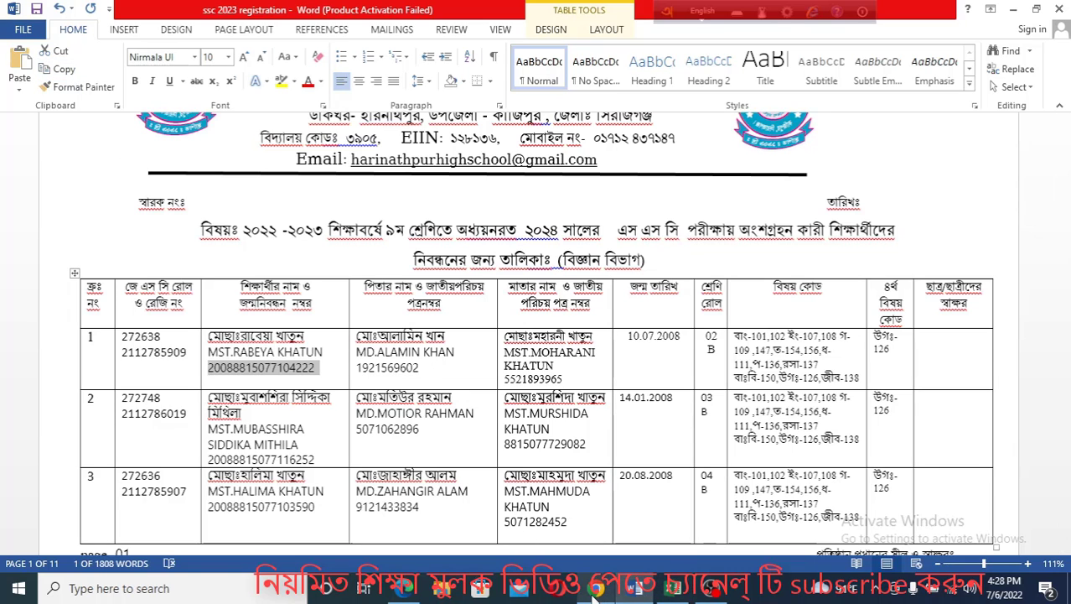
{"action": "left_click", "coordinate": [595, 589]}
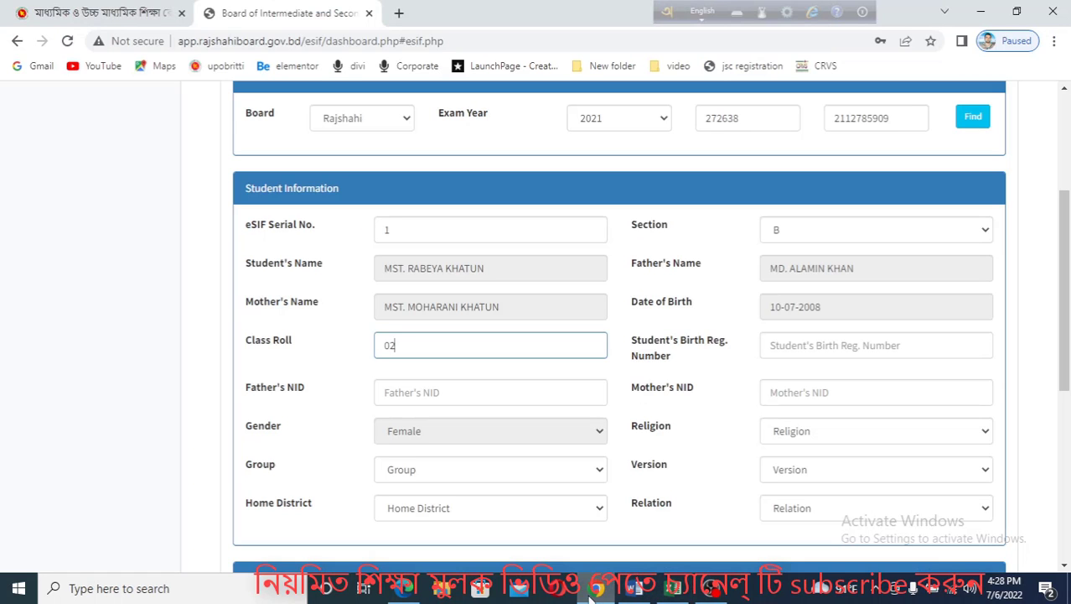
{"action": "right_click", "coordinate": [788, 348]}
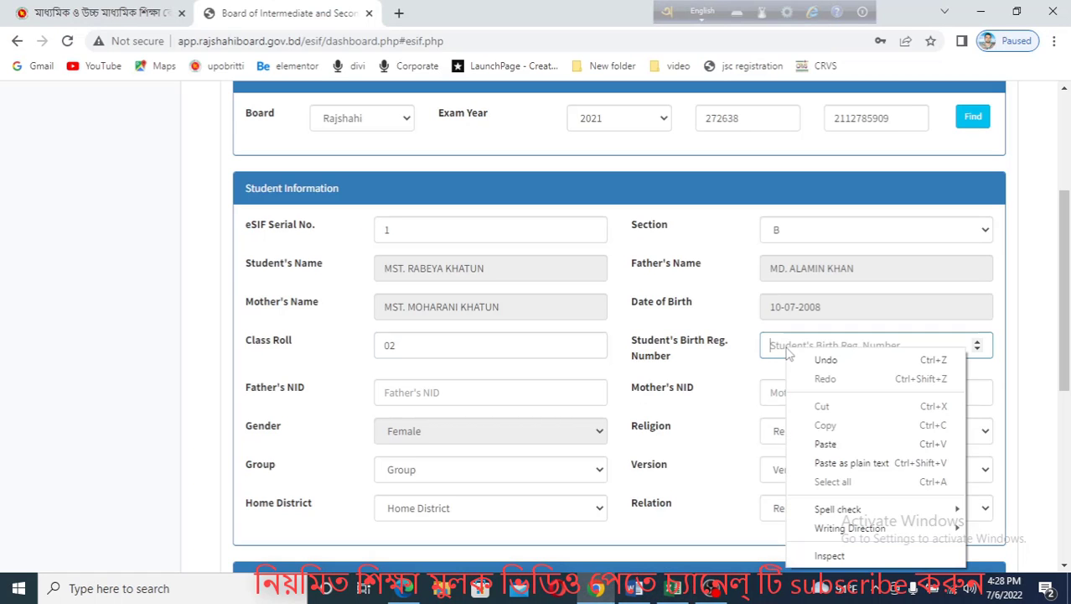
{"action": "left_click", "coordinate": [823, 445]}
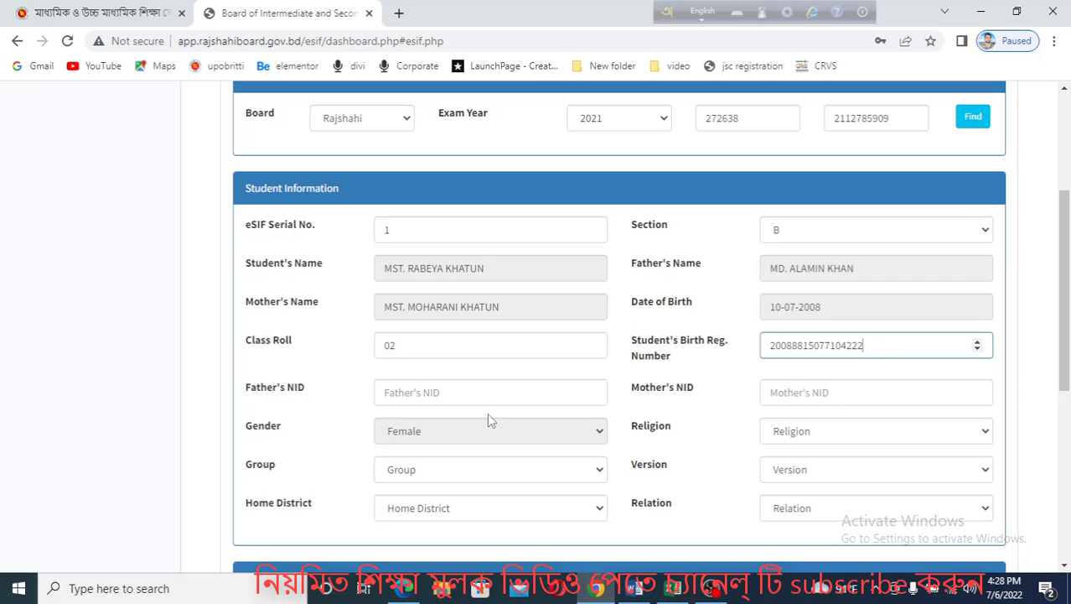
- Copy the father's national ID number of the first student from the Word list into the Father's NID field
{"action": "left_click", "coordinate": [635, 588]}
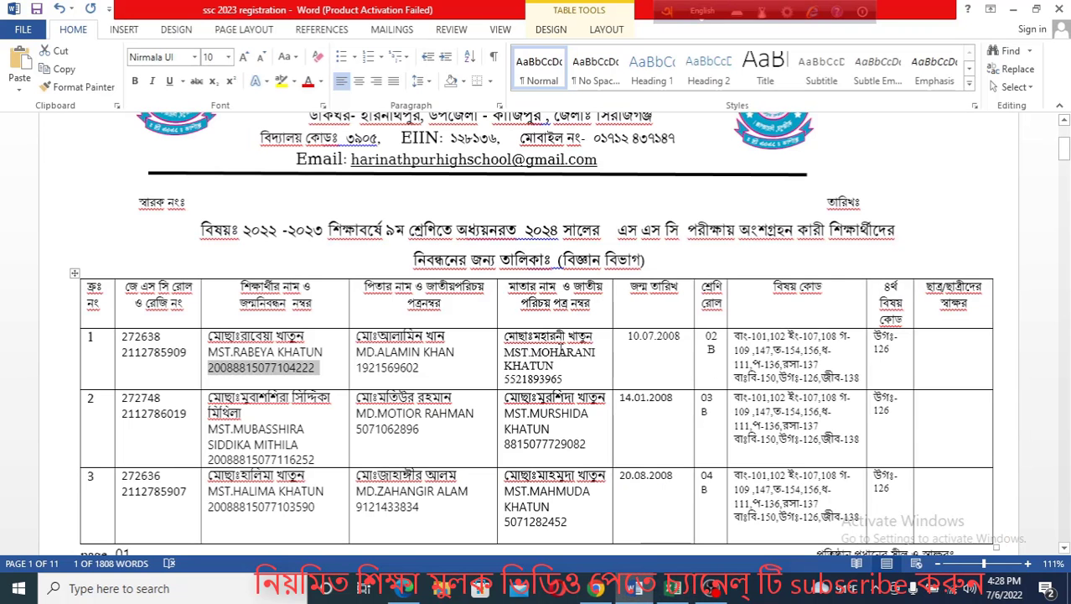
{"action": "double_click", "coordinate": [404, 369]}
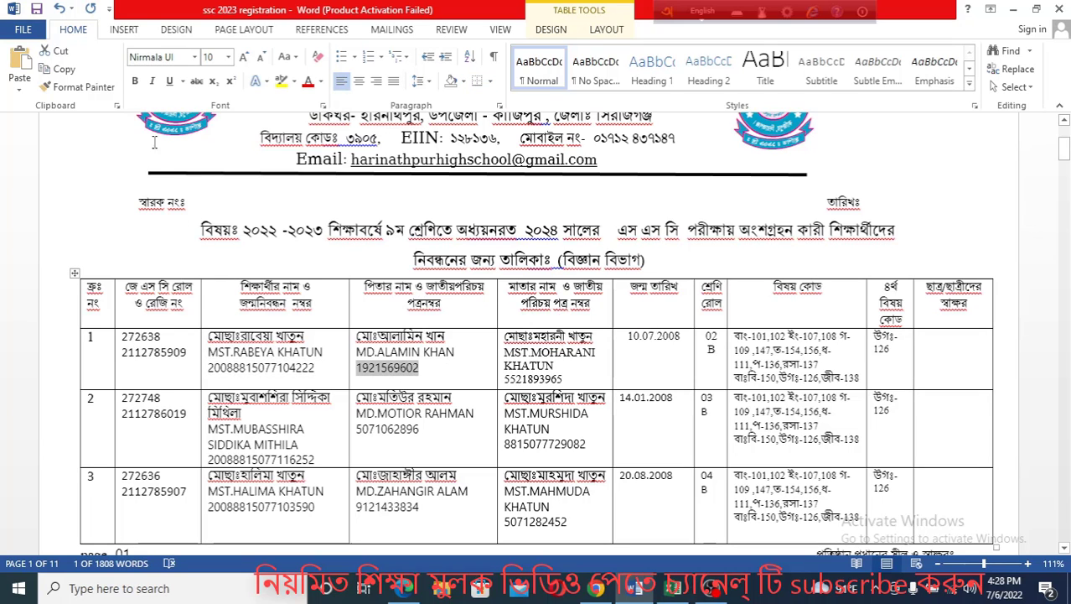
{"action": "left_click", "coordinate": [65, 73]}
{"action": "left_click", "coordinate": [596, 588]}
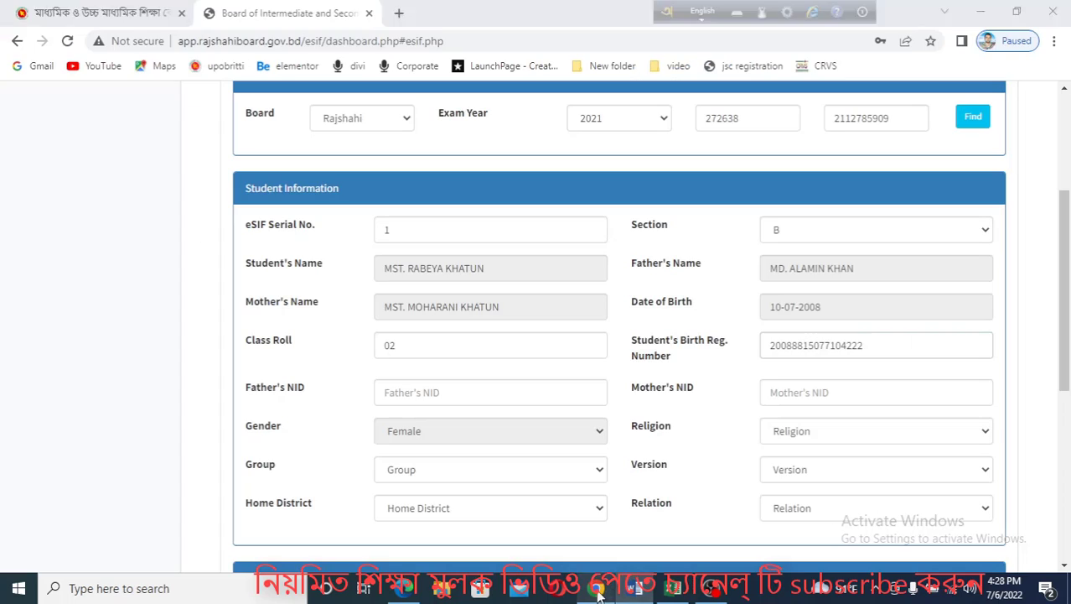
{"action": "left_click", "coordinate": [411, 391]}
{"action": "right_click", "coordinate": [411, 392]}
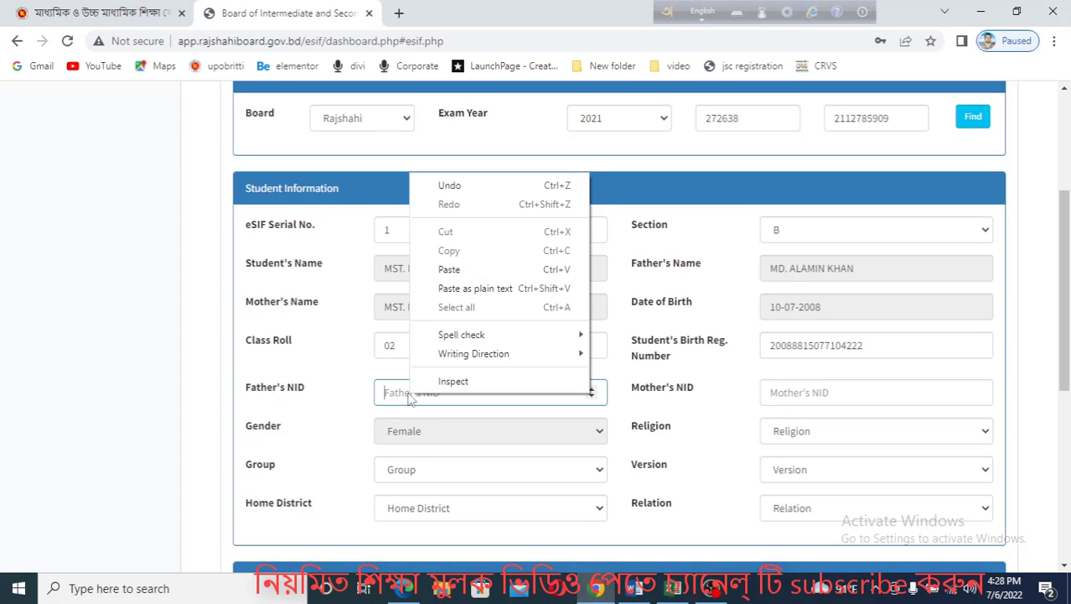
{"action": "left_click", "coordinate": [449, 272]}
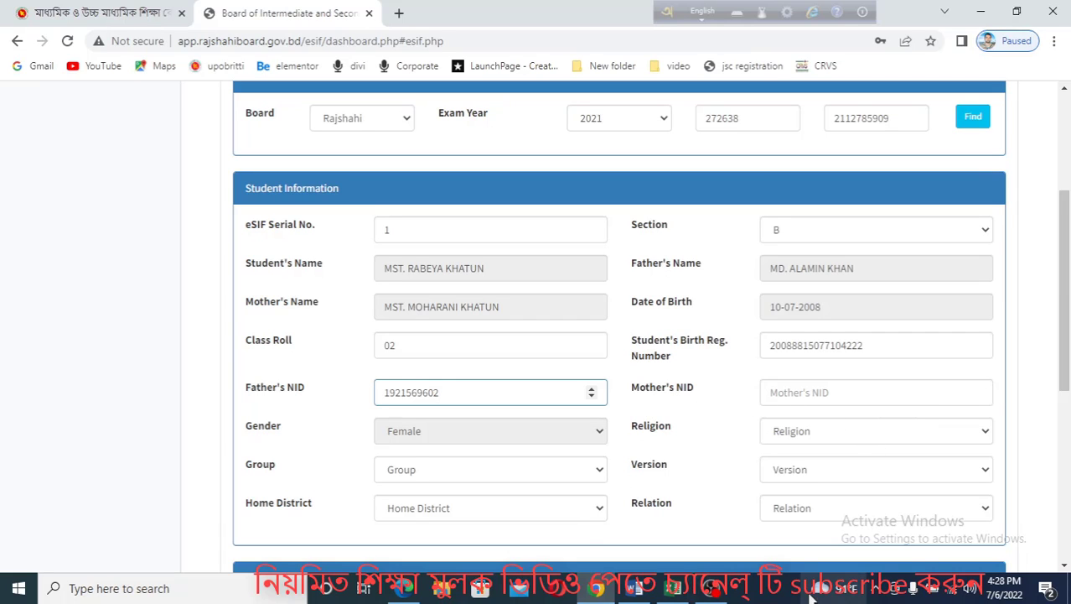
- Copy the mother's national ID number of the first student from the Word list into the Mother's NID field
{"action": "left_click", "coordinate": [635, 587]}
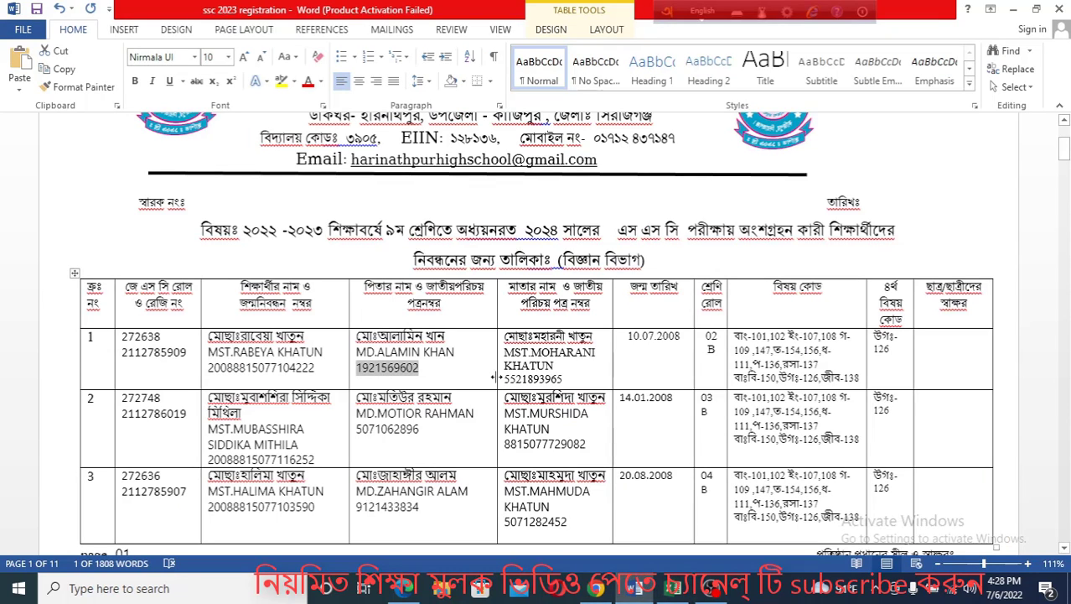
{"action": "double_click", "coordinate": [552, 379]}
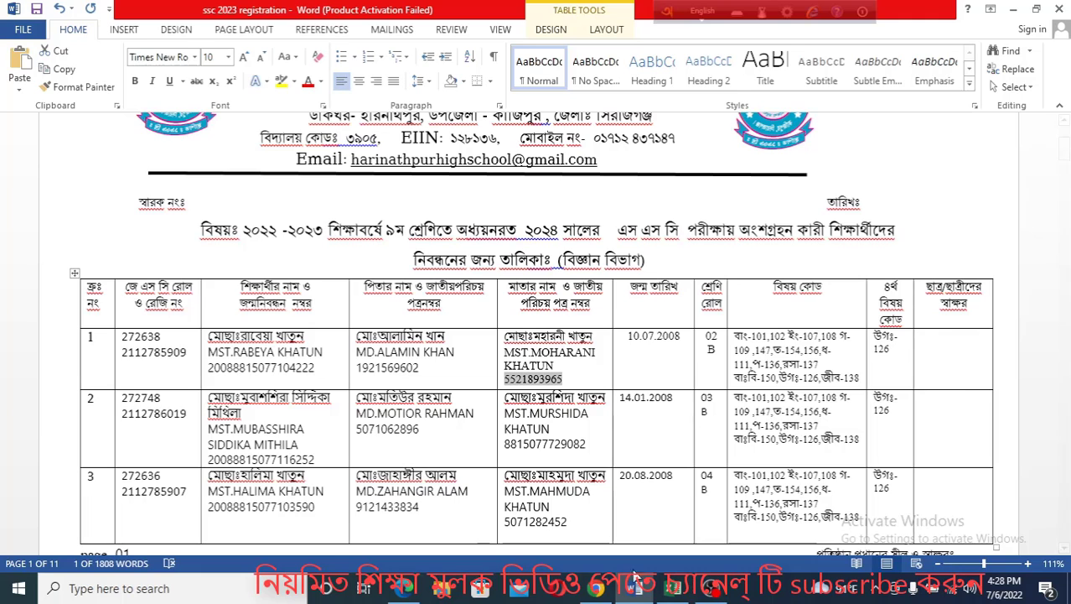
{"action": "left_click", "coordinate": [596, 588]}
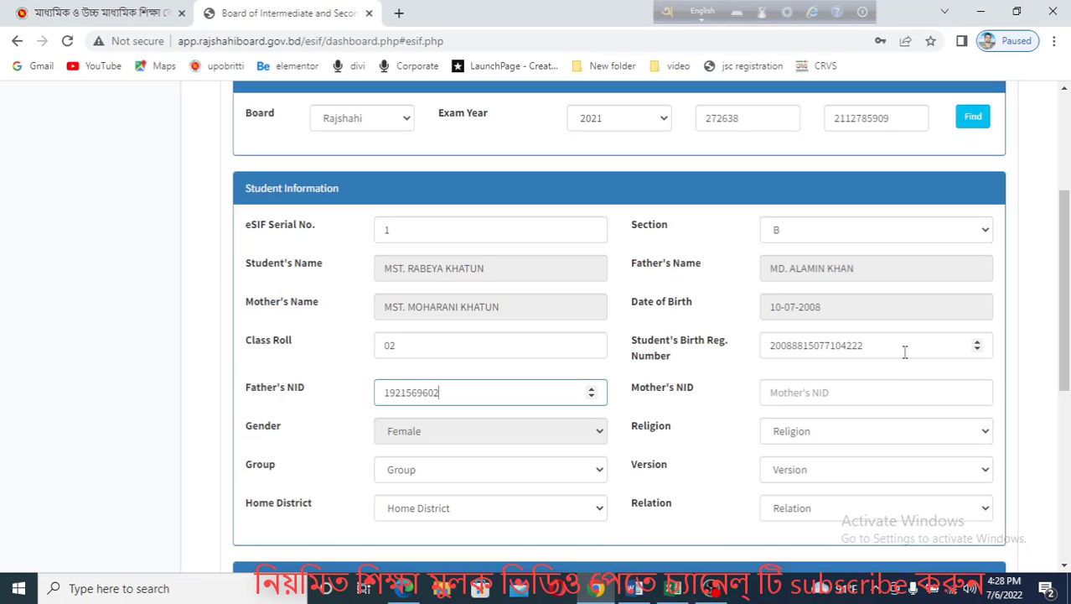
{"action": "right_click", "coordinate": [805, 391]}
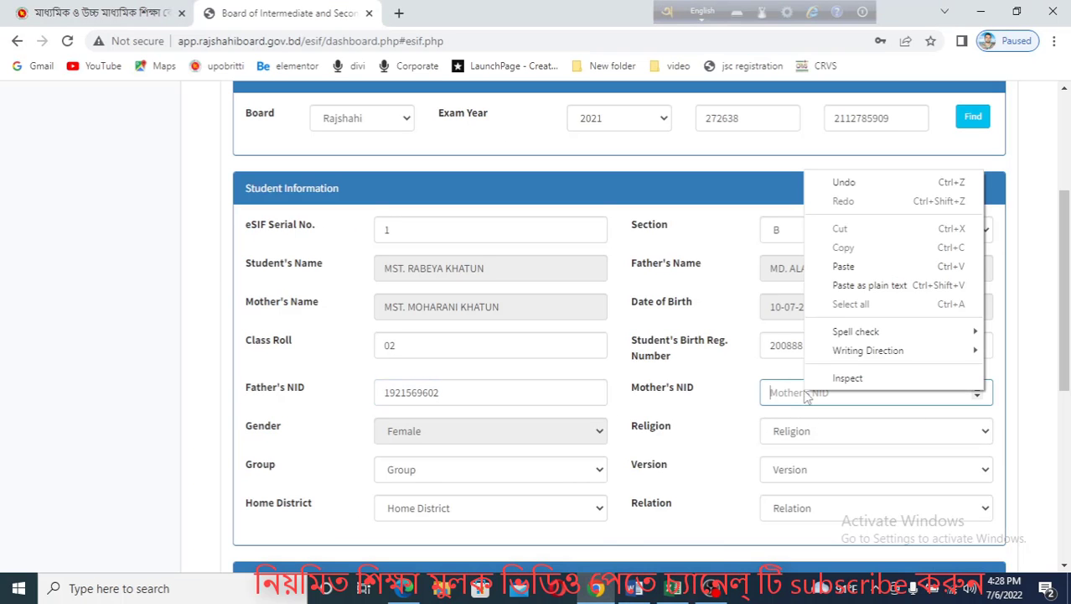
{"action": "left_click", "coordinate": [840, 266]}
- Set the student's Religion to Islam, Group to SCIENCE and Version to Bengali
{"action": "scroll", "coordinate": [332, 453], "scroll_direction": "down", "scroll_amount": 1}
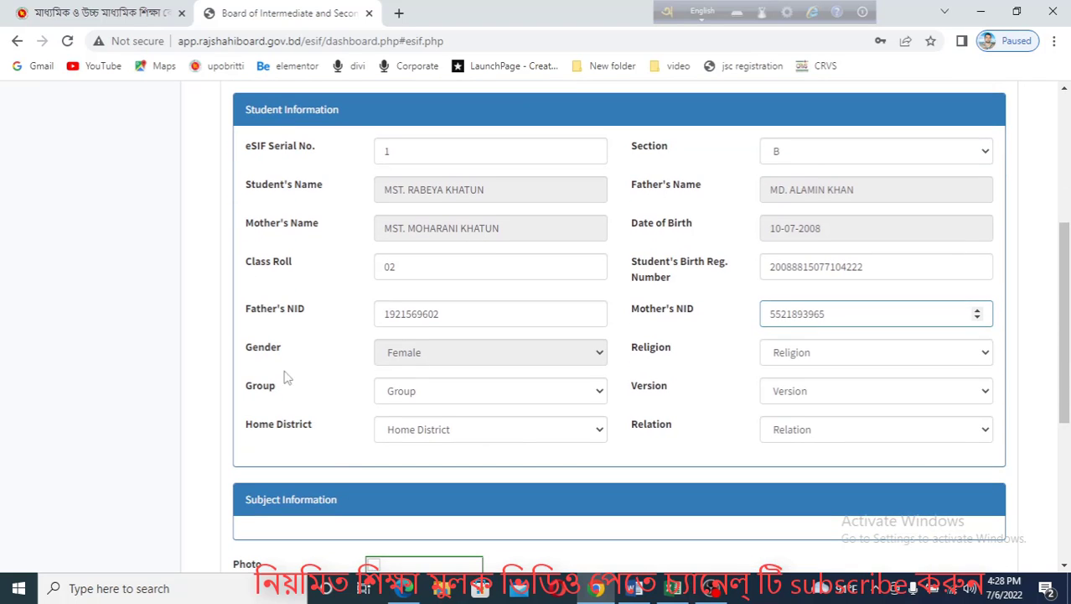
{"action": "left_click", "coordinate": [817, 359]}
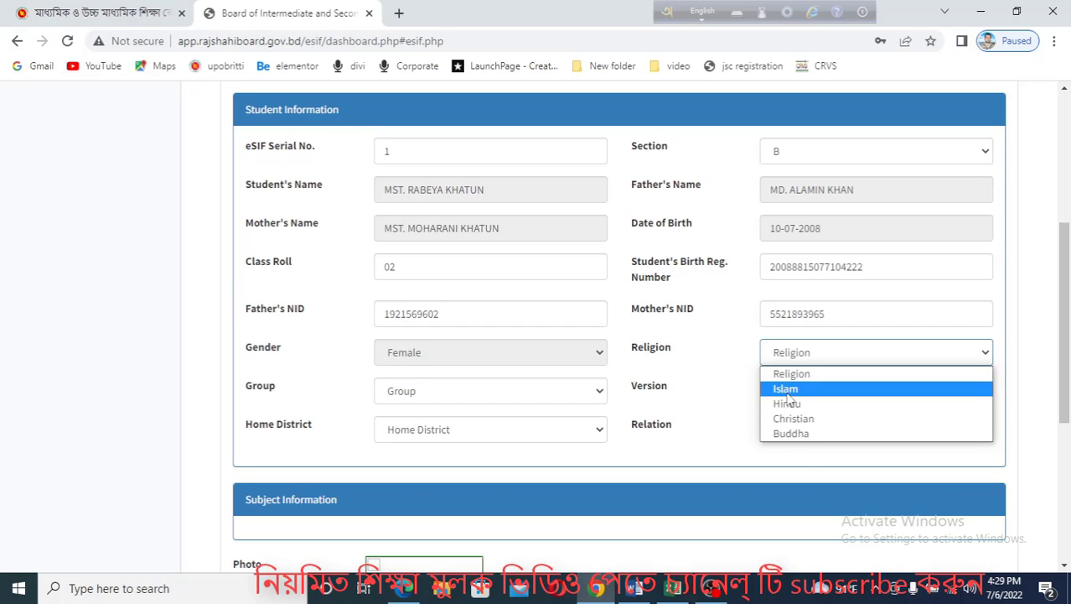
{"action": "left_click", "coordinate": [791, 392]}
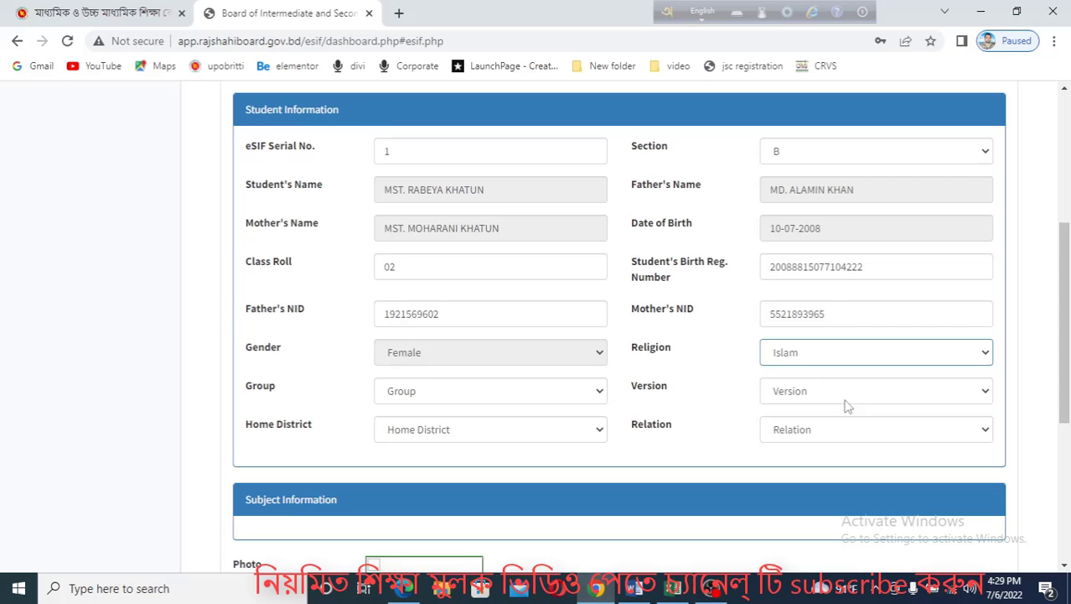
{"action": "left_click", "coordinate": [421, 394]}
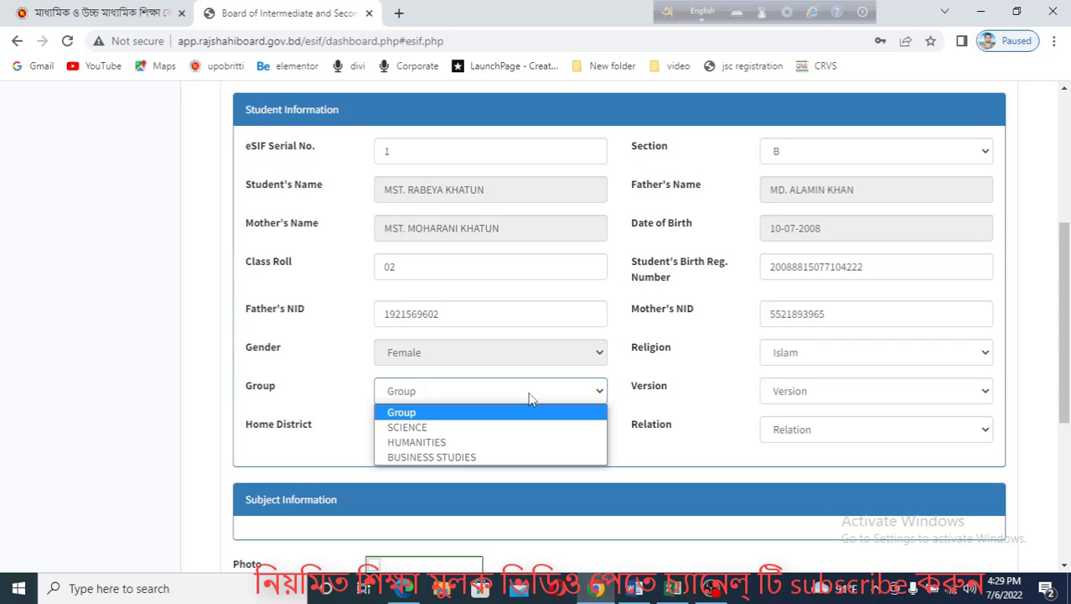
{"action": "left_click", "coordinate": [407, 430]}
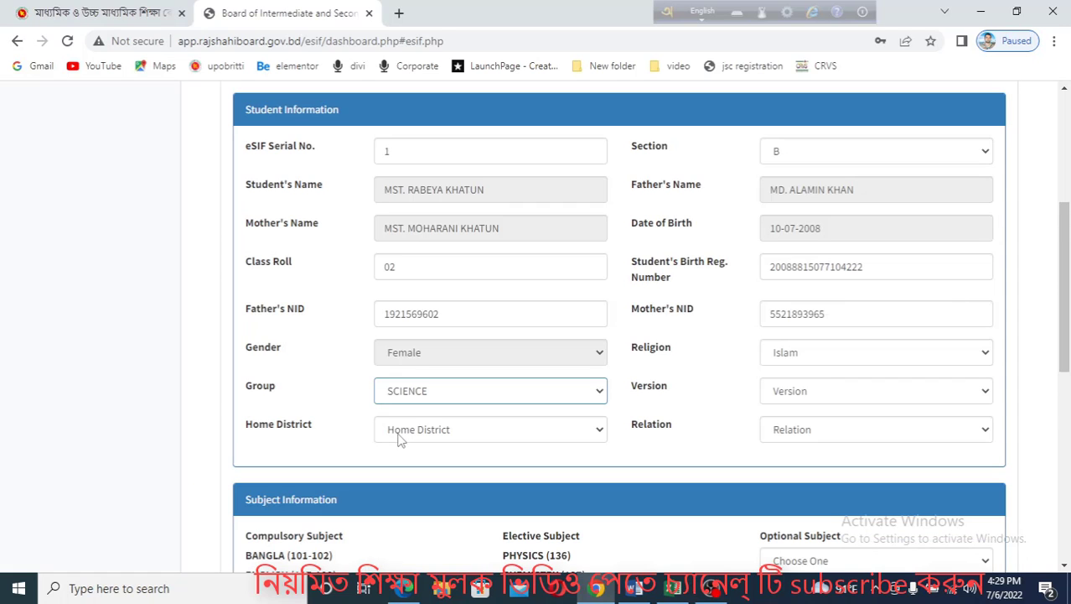
{"action": "left_click", "coordinate": [791, 396]}
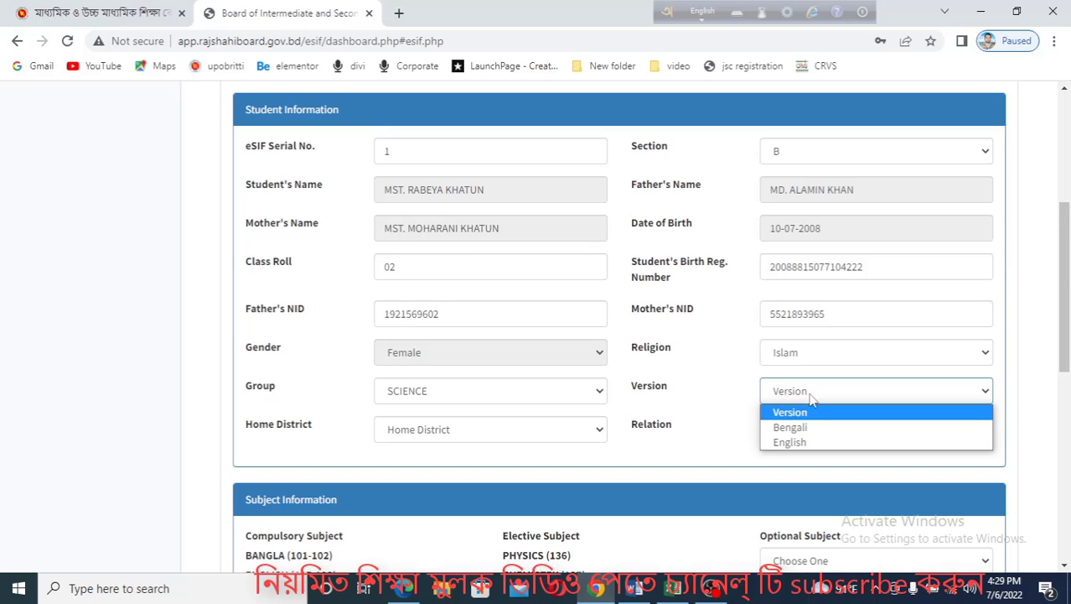
{"action": "left_click", "coordinate": [796, 429]}
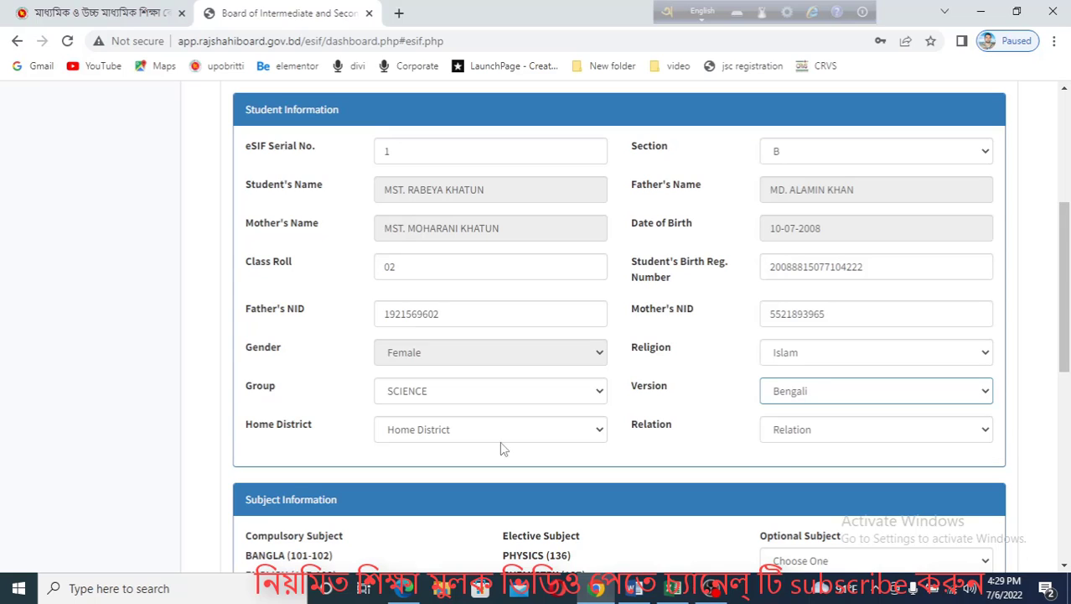
{"action": "left_click", "coordinate": [409, 433]}
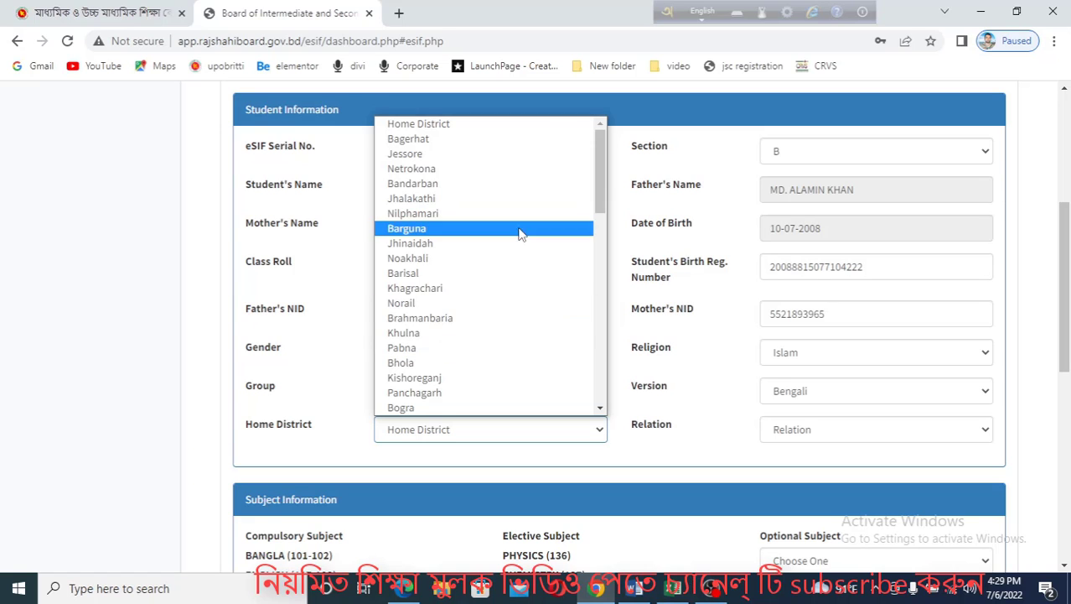
{"action": "scroll", "coordinate": [471, 296], "scroll_direction": "down", "scroll_amount": 6}
{"action": "scroll", "coordinate": [471, 302], "scroll_direction": "up", "scroll_amount": 6}
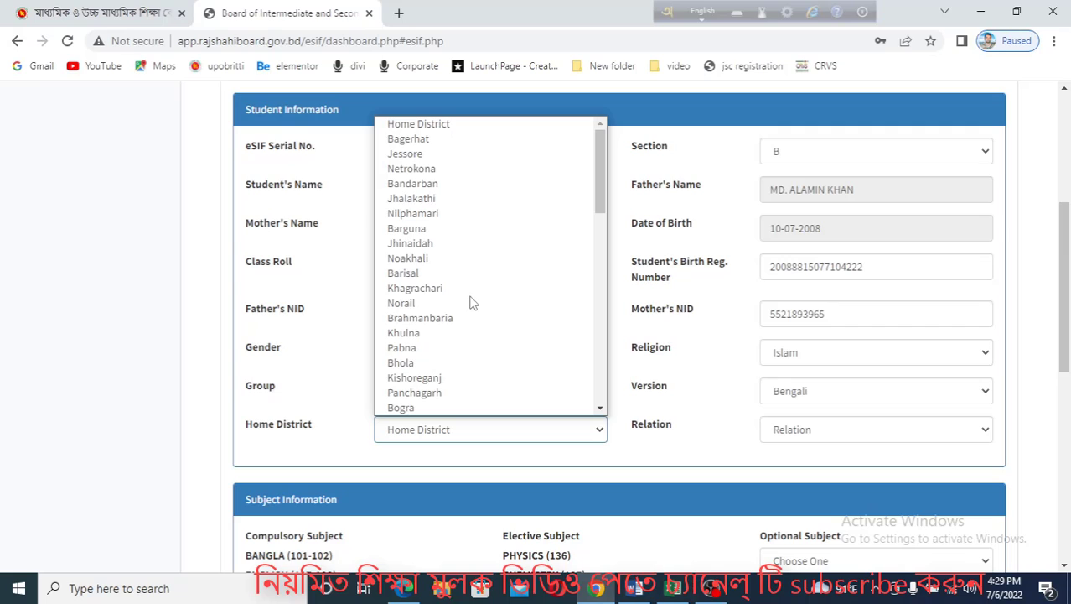
{"action": "key", "text": "s"}
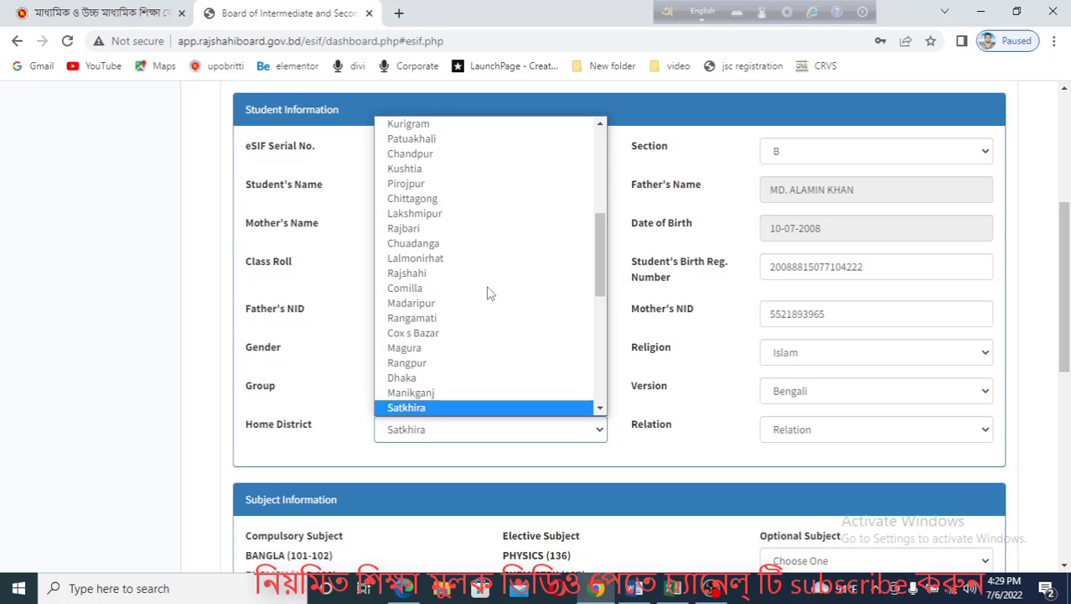
{"action": "key", "text": "r"}
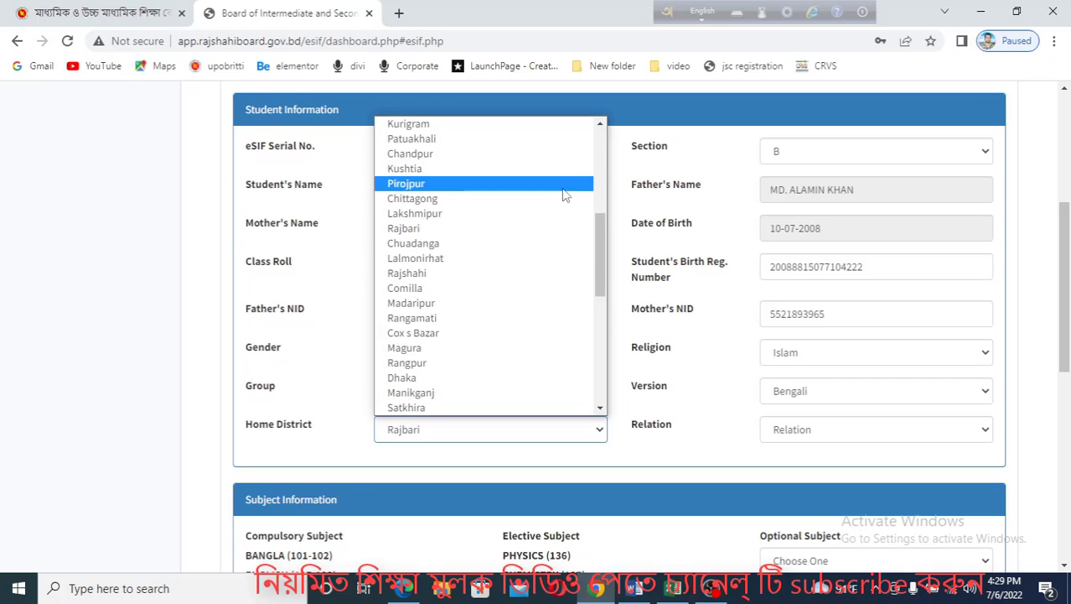
{"action": "left_click", "coordinate": [538, 476]}
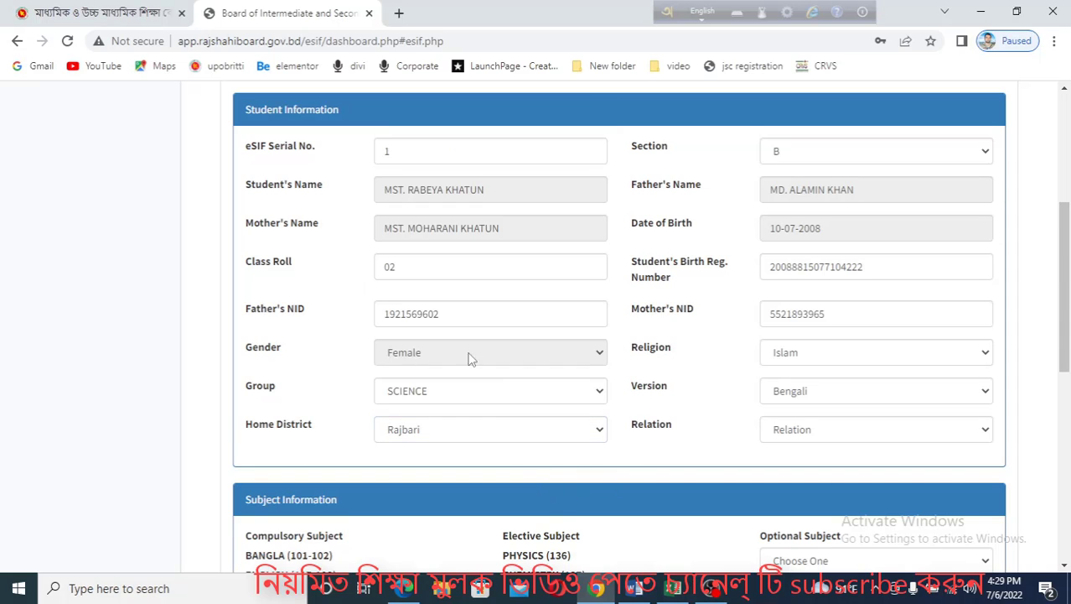
- Set the student's Home District to Sirajganj and the Relation to Father
{"action": "left_click", "coordinate": [440, 436]}
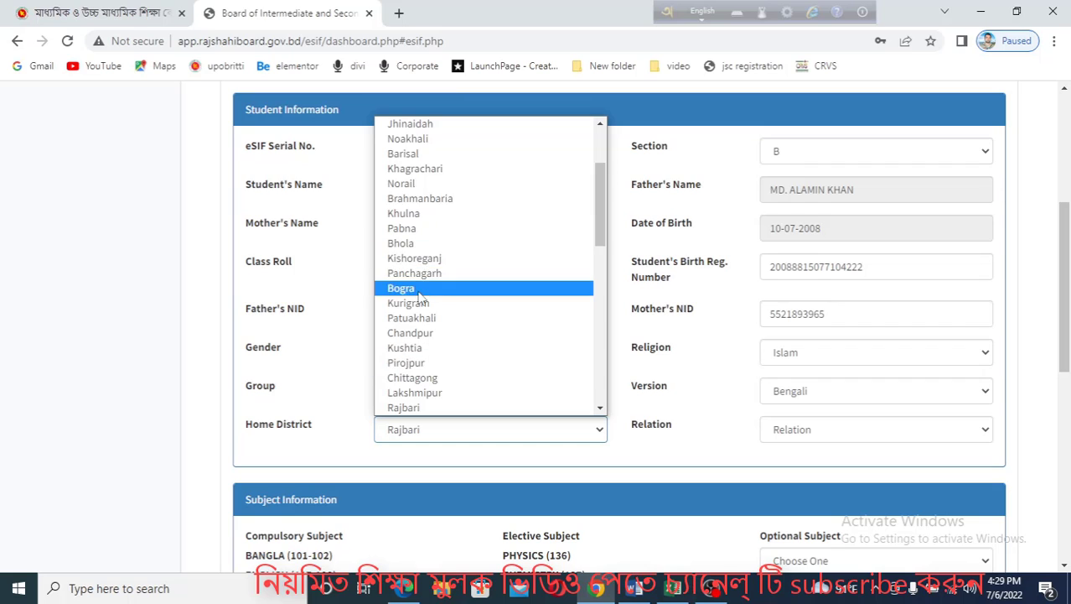
{"action": "scroll", "coordinate": [419, 303], "scroll_direction": "down", "scroll_amount": 10}
{"action": "scroll", "coordinate": [419, 303], "scroll_direction": "up", "scroll_amount": 5}
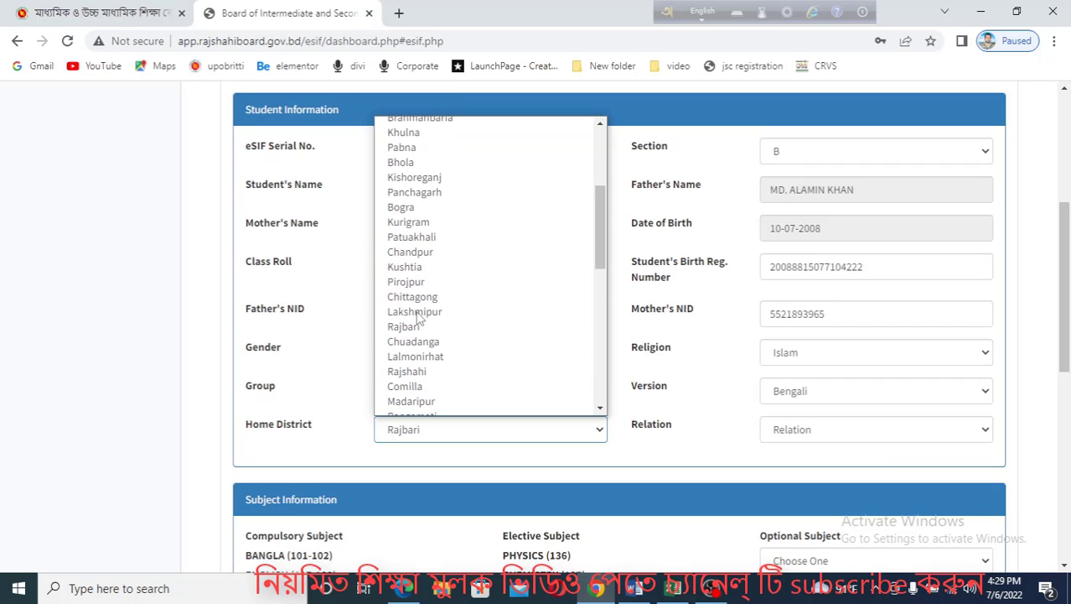
{"action": "type", "text": "si"}
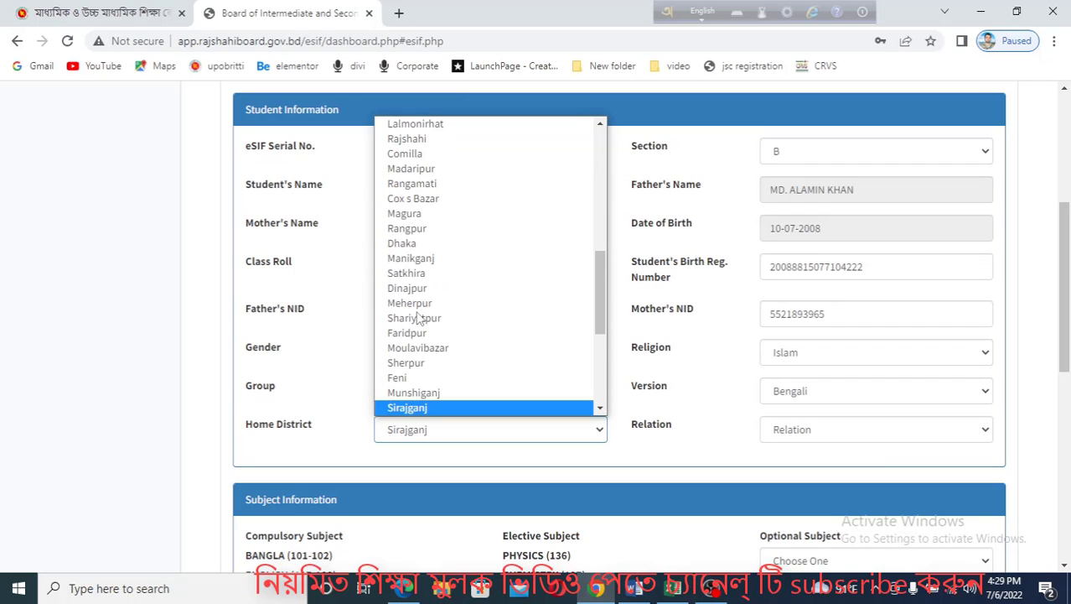
{"action": "left_click", "coordinate": [412, 408]}
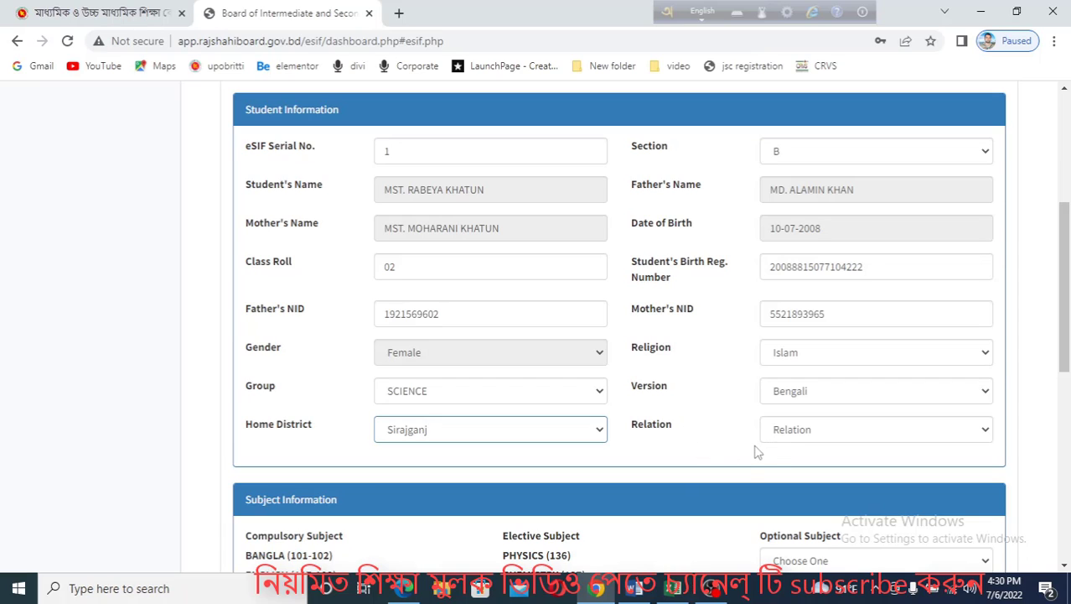
{"action": "left_click", "coordinate": [803, 431]}
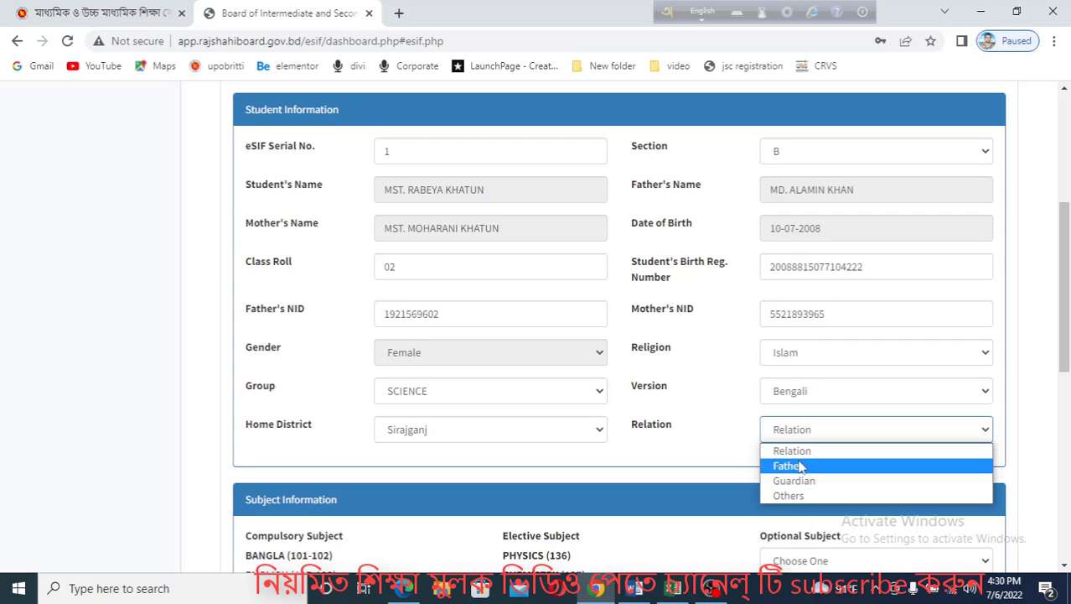
{"action": "left_click", "coordinate": [800, 467]}
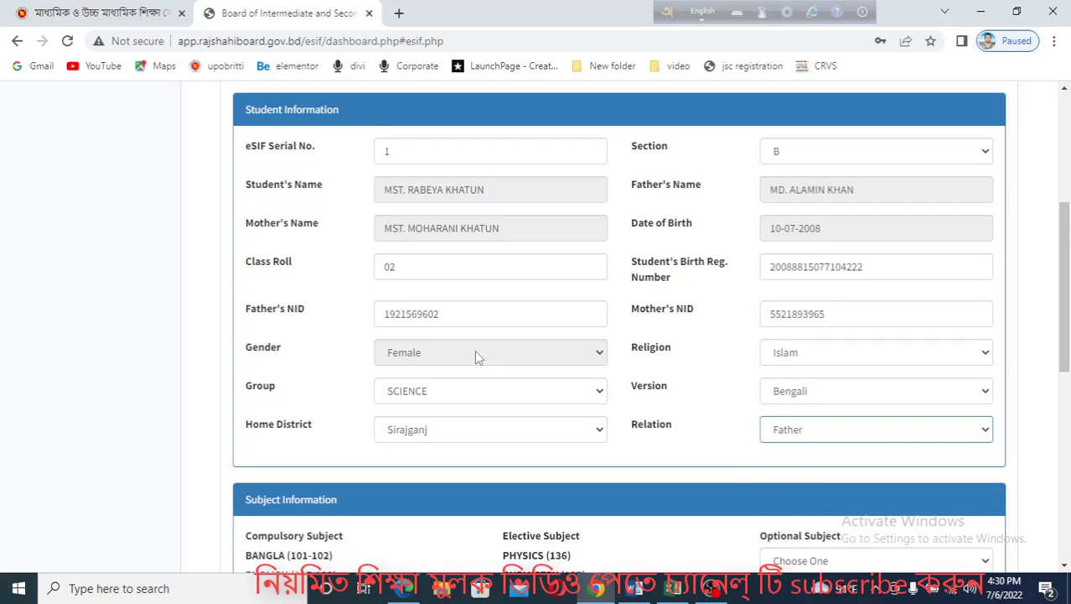
- Review the compulsory subjects in Subject Information and choose BIOLOGY (138) as the remaining elective subject
{"action": "scroll", "coordinate": [474, 350], "scroll_direction": "down", "scroll_amount": 2}
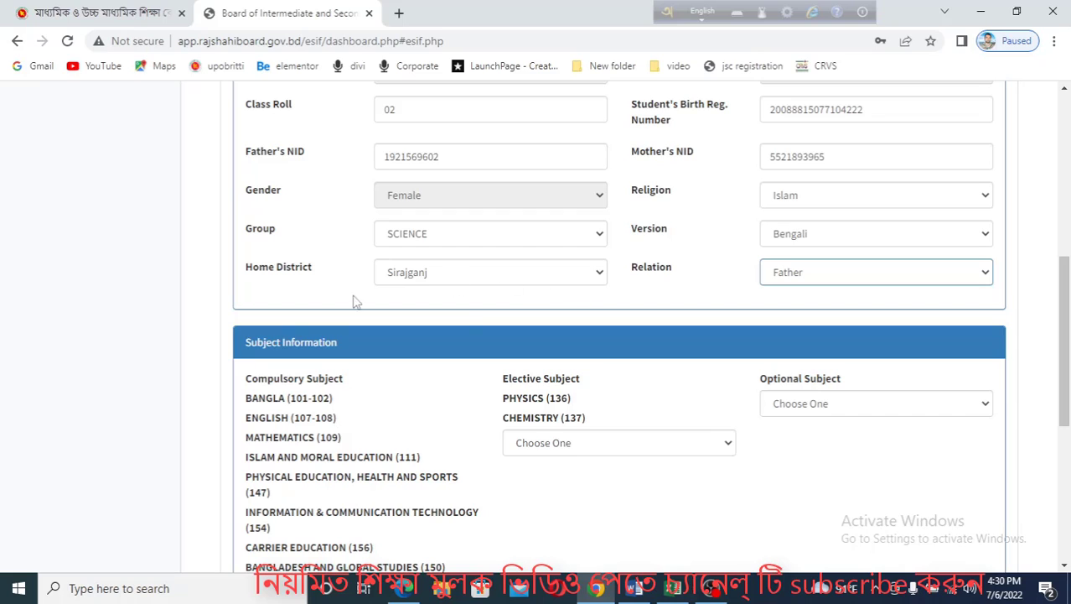
{"action": "scroll", "coordinate": [473, 318], "scroll_direction": "down", "scroll_amount": 1}
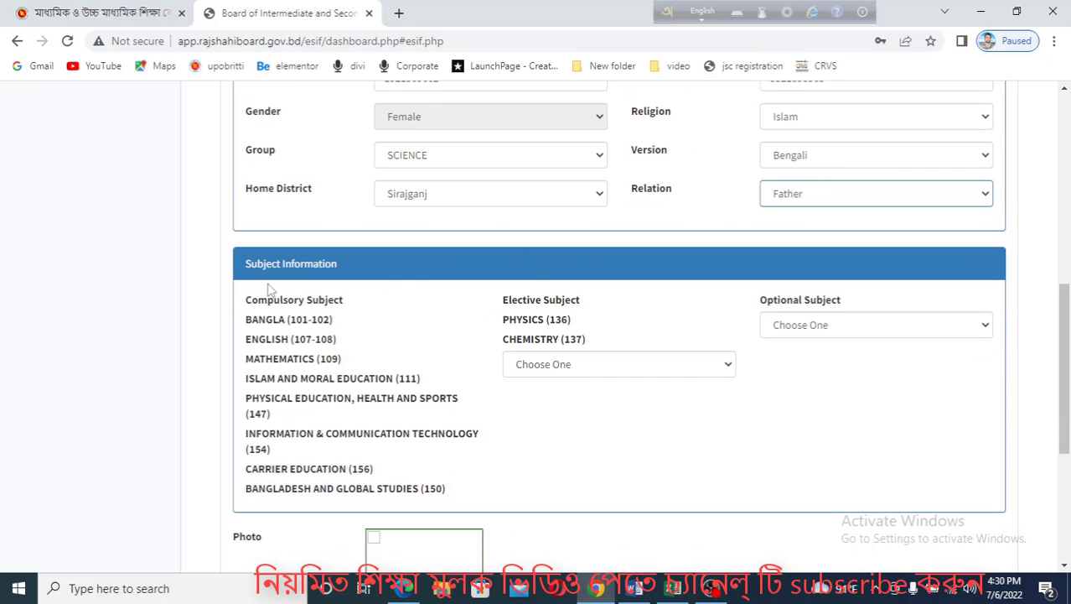
{"action": "scroll", "coordinate": [461, 312], "scroll_direction": "down", "scroll_amount": 1}
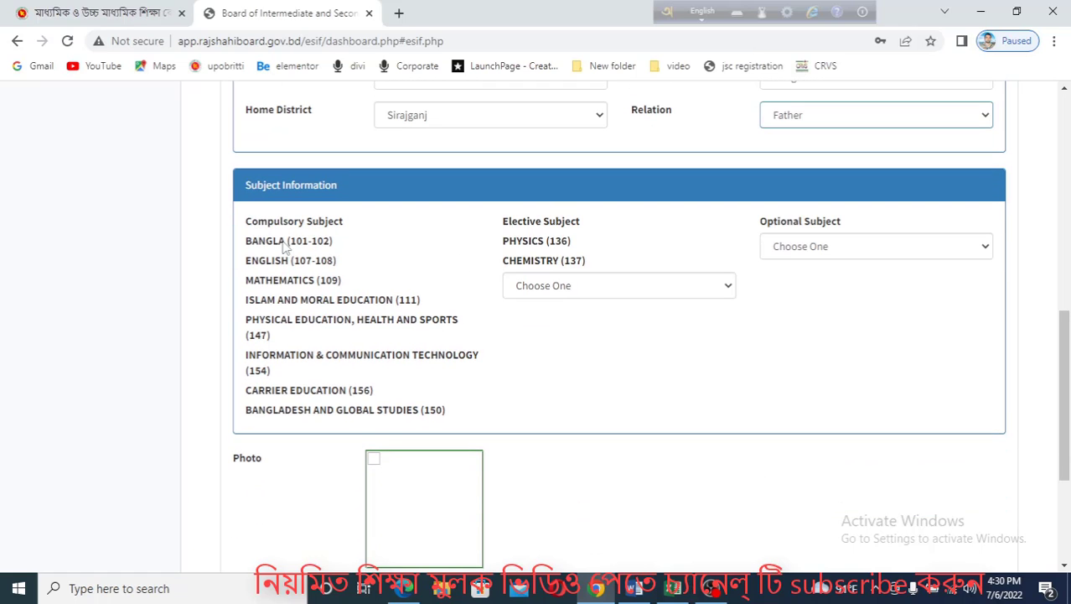
{"action": "scroll", "coordinate": [443, 416], "scroll_direction": "up", "scroll_amount": 2}
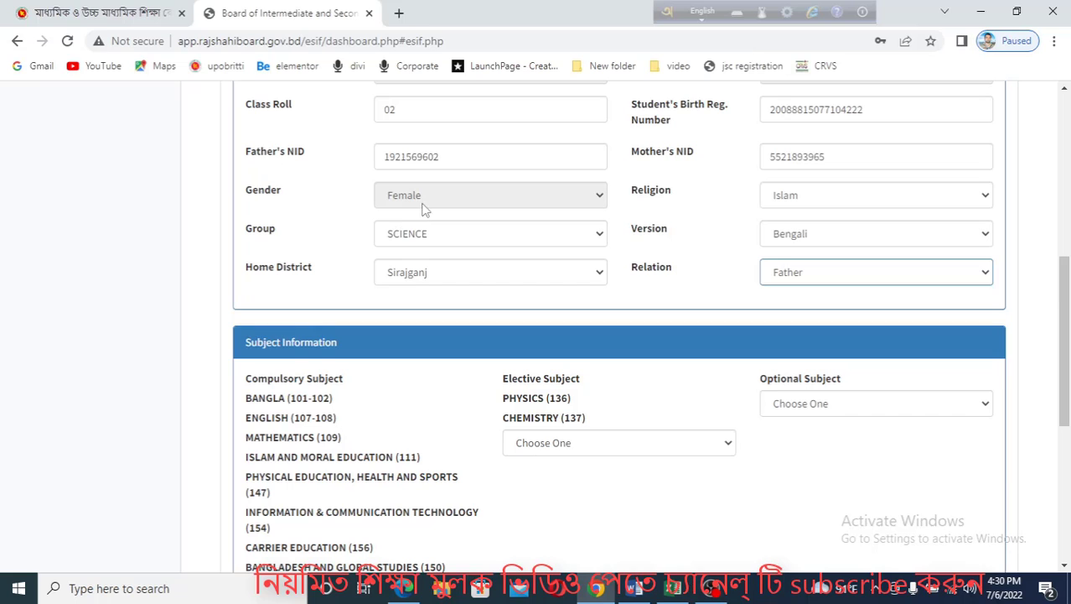
{"action": "scroll", "coordinate": [428, 252], "scroll_direction": "down", "scroll_amount": 1}
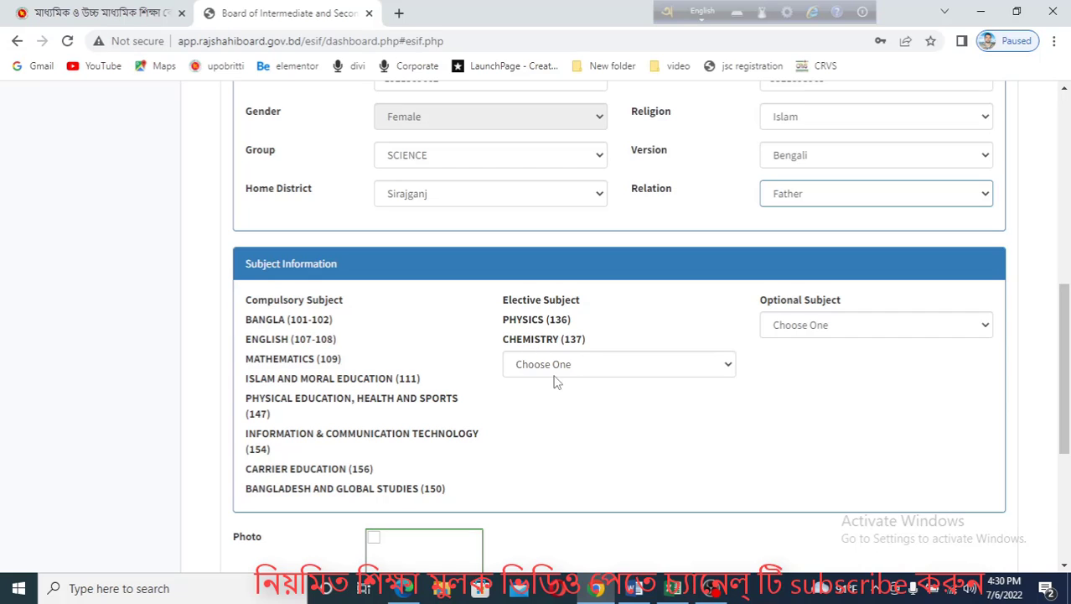
{"action": "left_click", "coordinate": [597, 366]}
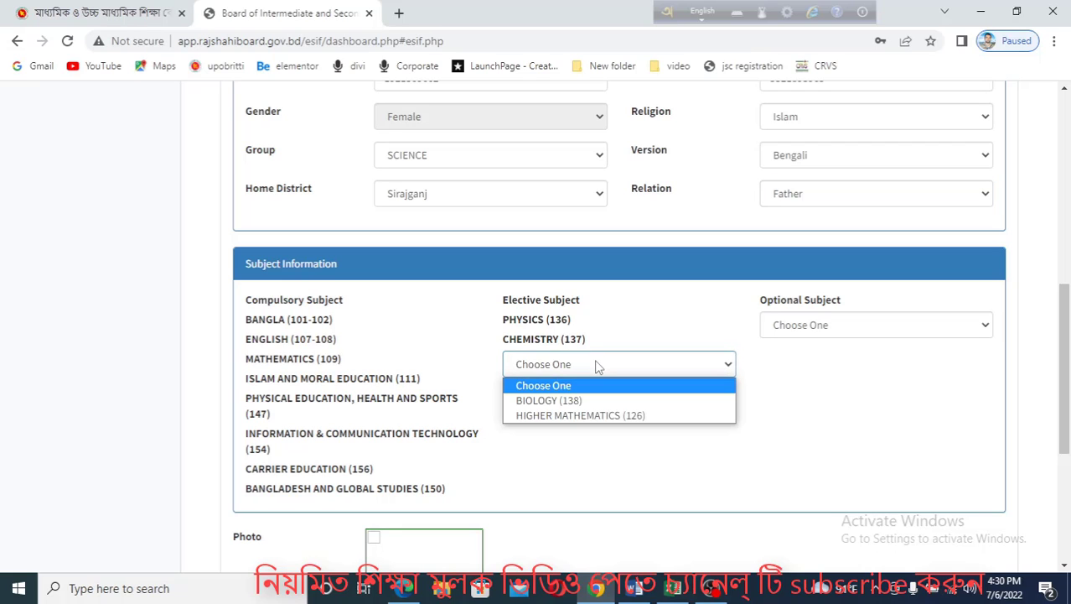
{"action": "left_click", "coordinate": [549, 400]}
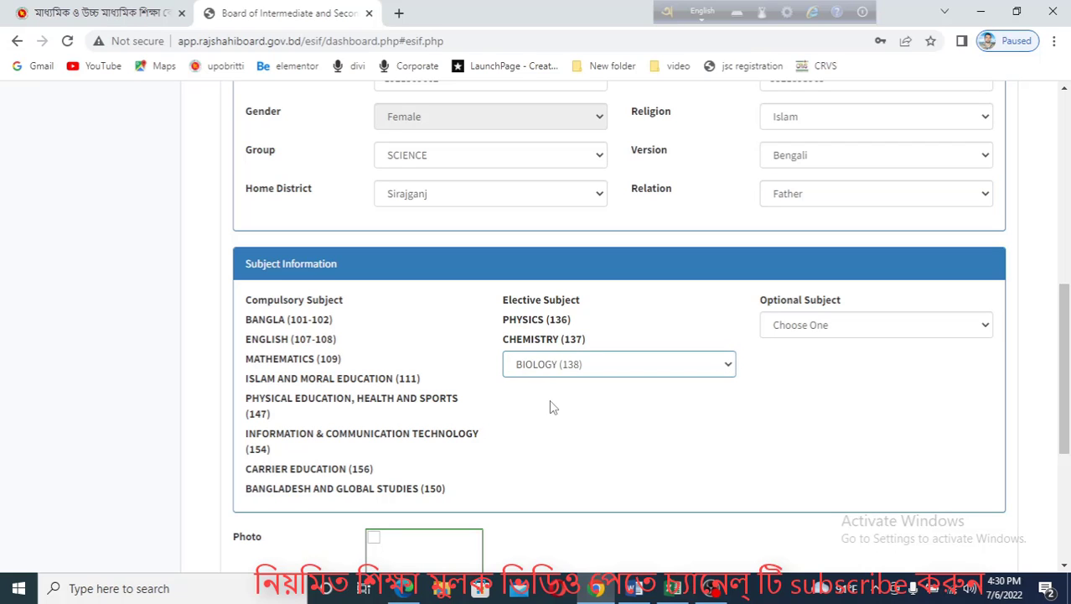
- Check the first student's fourth-subject code in the Word list and choose HIGHER MATHEMATICS (126) as the Optional Subject in the e-SIF form
{"action": "left_click", "coordinate": [637, 590]}
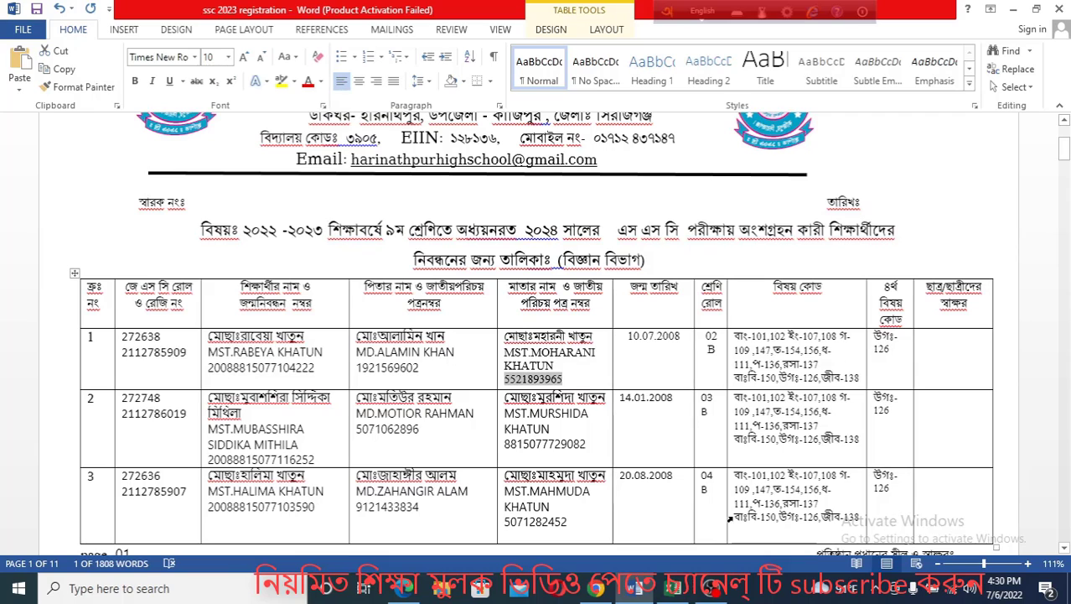
{"action": "left_click", "coordinate": [597, 589]}
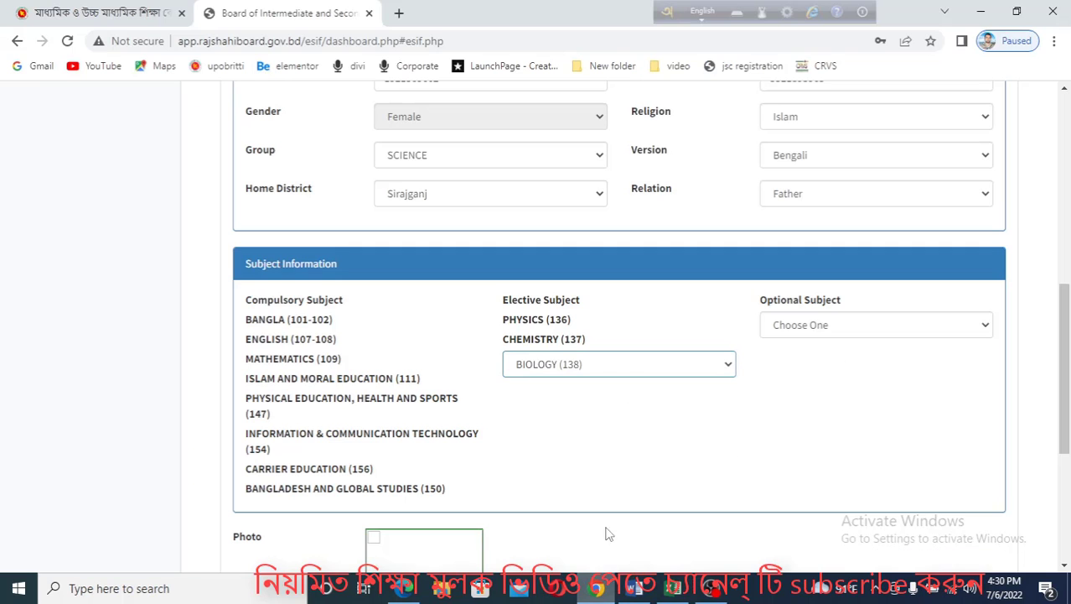
{"action": "left_click", "coordinate": [824, 324]}
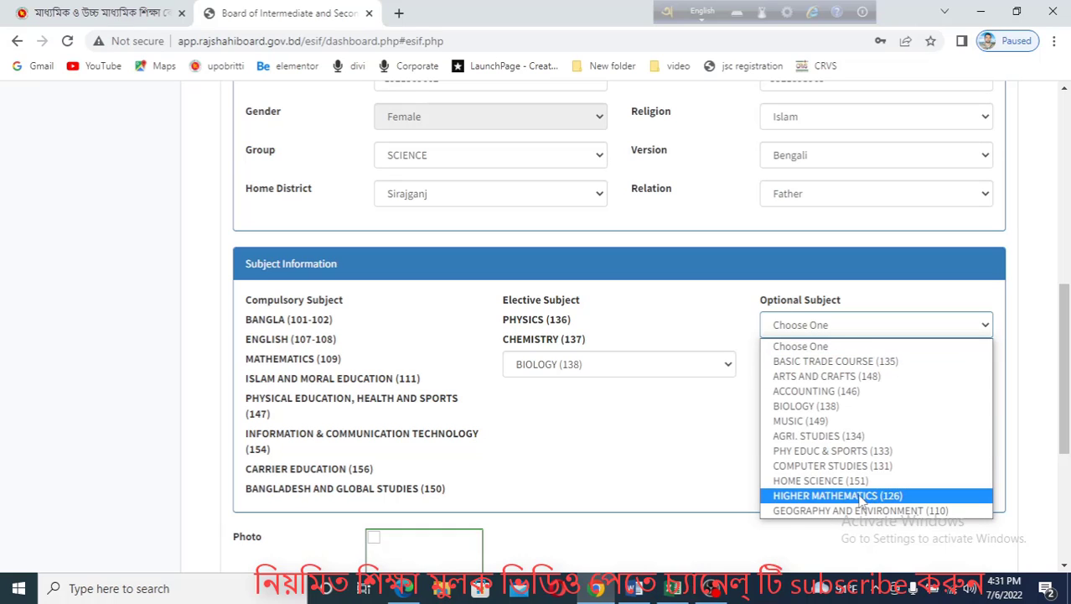
{"action": "left_click", "coordinate": [832, 496]}
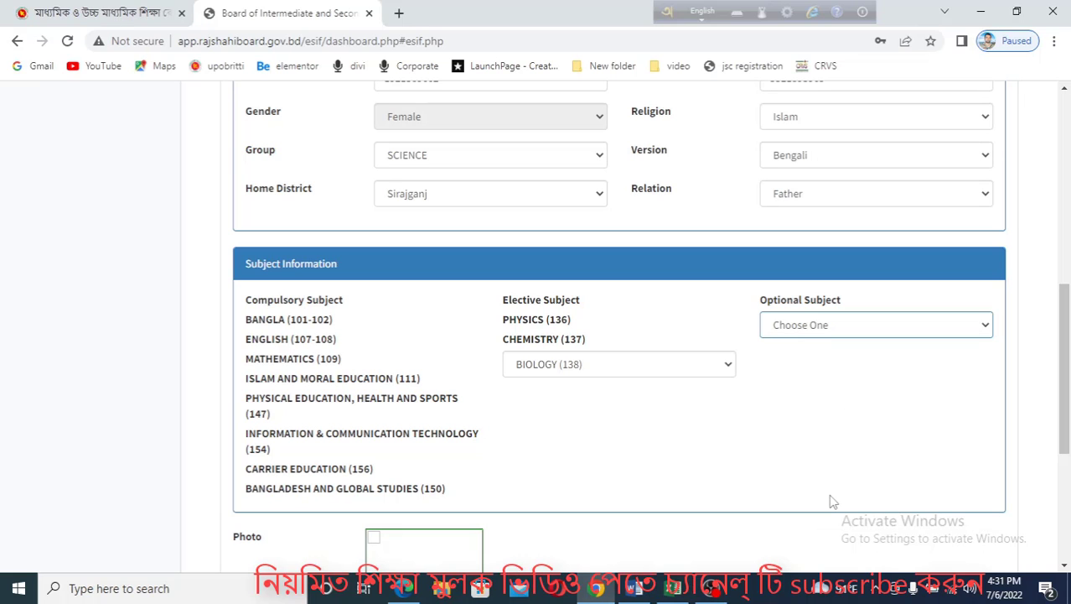
{"action": "scroll", "coordinate": [832, 501], "scroll_direction": "down", "scroll_amount": 2}
{"action": "scroll", "coordinate": [805, 360], "scroll_direction": "up", "scroll_amount": 2}
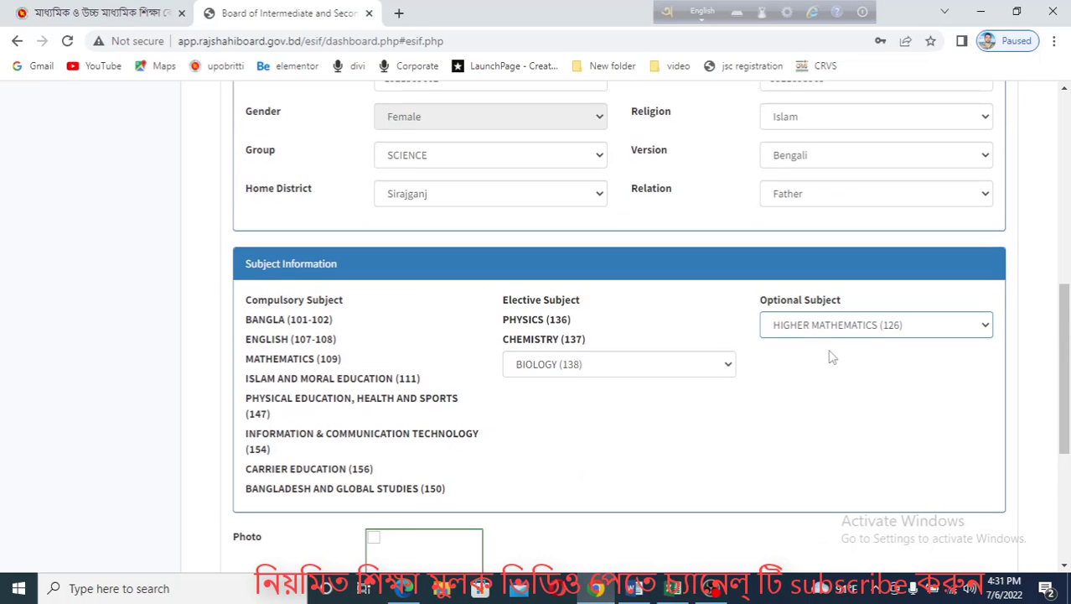
- Examine the selected subjects in Subject Information and the Photo area beneath them
{"action": "scroll", "coordinate": [648, 325], "scroll_direction": "down", "scroll_amount": 2}
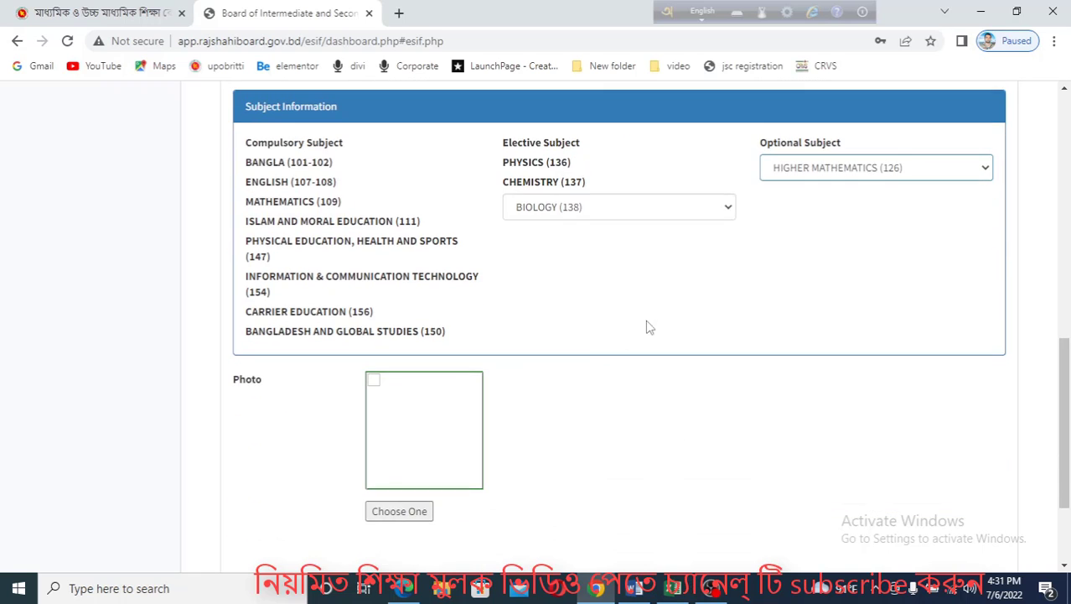
{"action": "scroll", "coordinate": [646, 372], "scroll_direction": "up", "scroll_amount": 2}
{"action": "scroll", "coordinate": [646, 372], "scroll_direction": "down", "scroll_amount": 2}
{"action": "scroll", "coordinate": [648, 369], "scroll_direction": "down", "scroll_amount": 1}
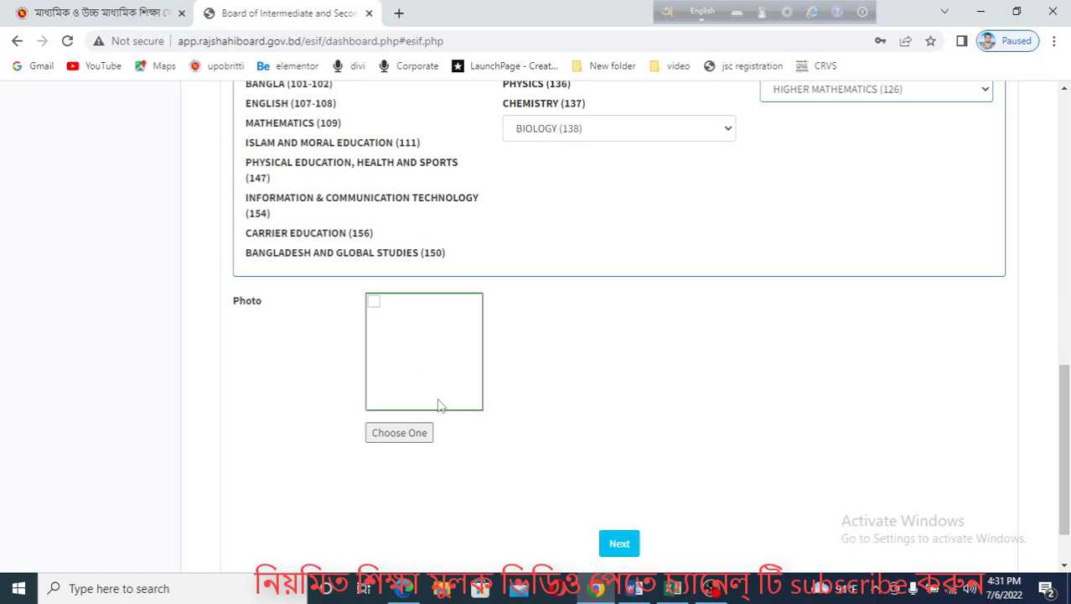
{"action": "scroll", "coordinate": [440, 403], "scroll_direction": "up", "scroll_amount": 1}
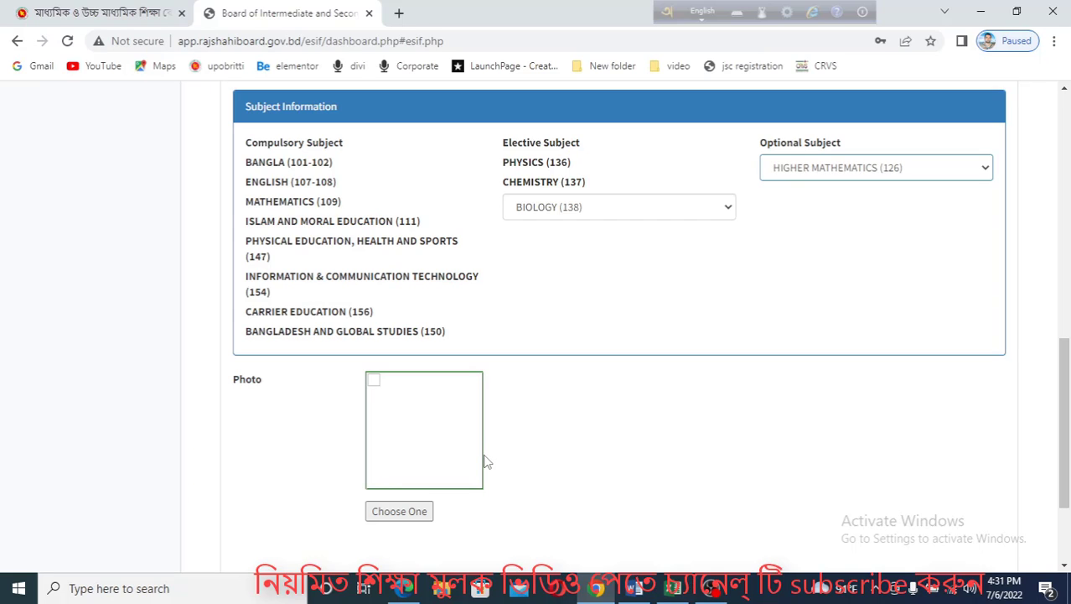
{"action": "scroll", "coordinate": [541, 430], "scroll_direction": "down", "scroll_amount": 1}
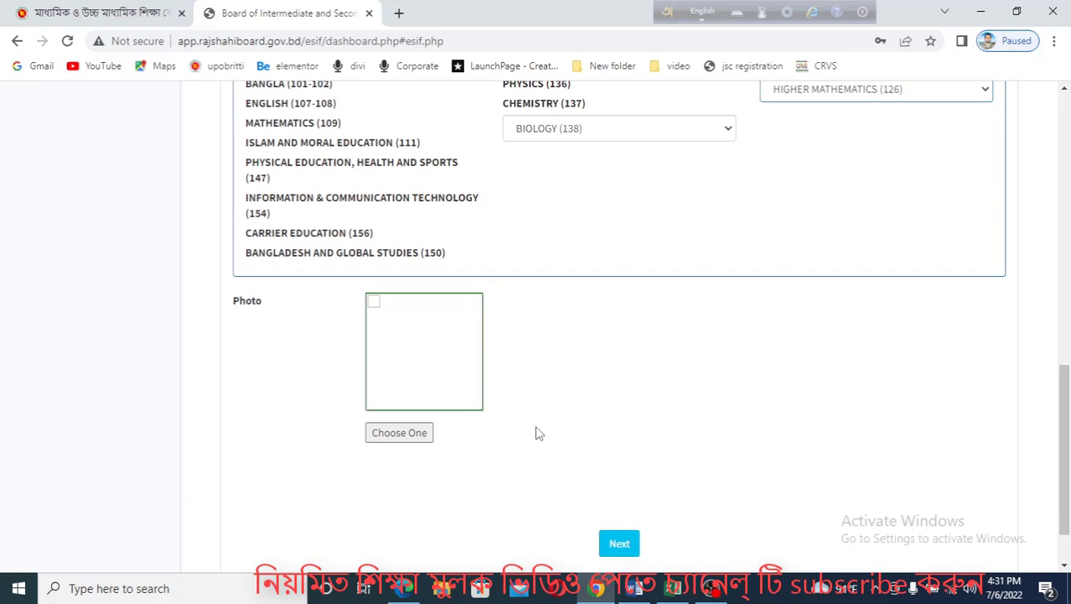
{"action": "scroll", "coordinate": [539, 433], "scroll_direction": "up", "scroll_amount": 1}
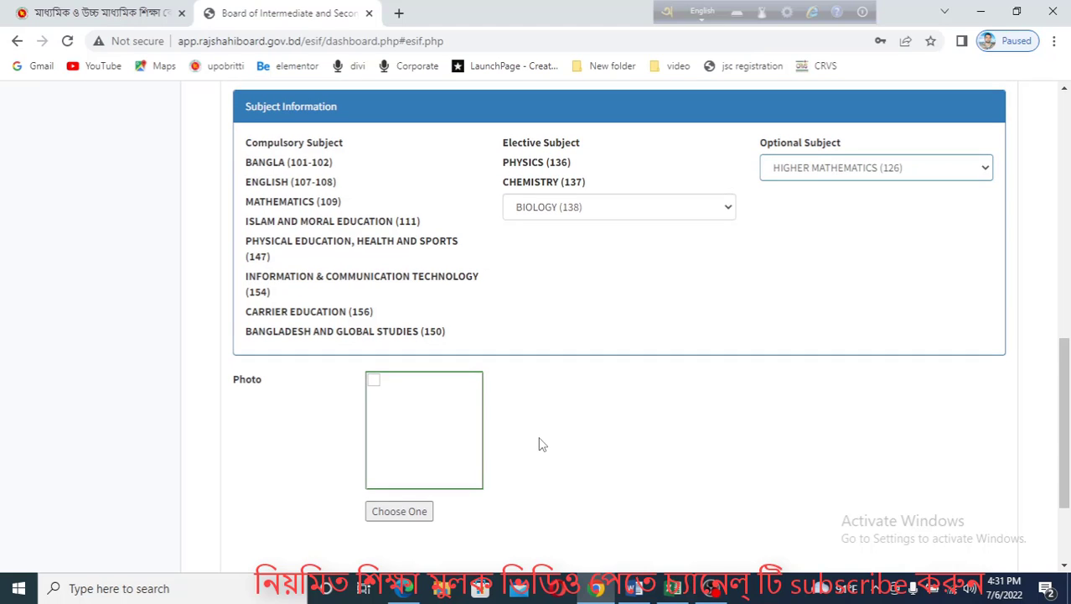
{"action": "scroll", "coordinate": [540, 445], "scroll_direction": "down", "scroll_amount": 1}
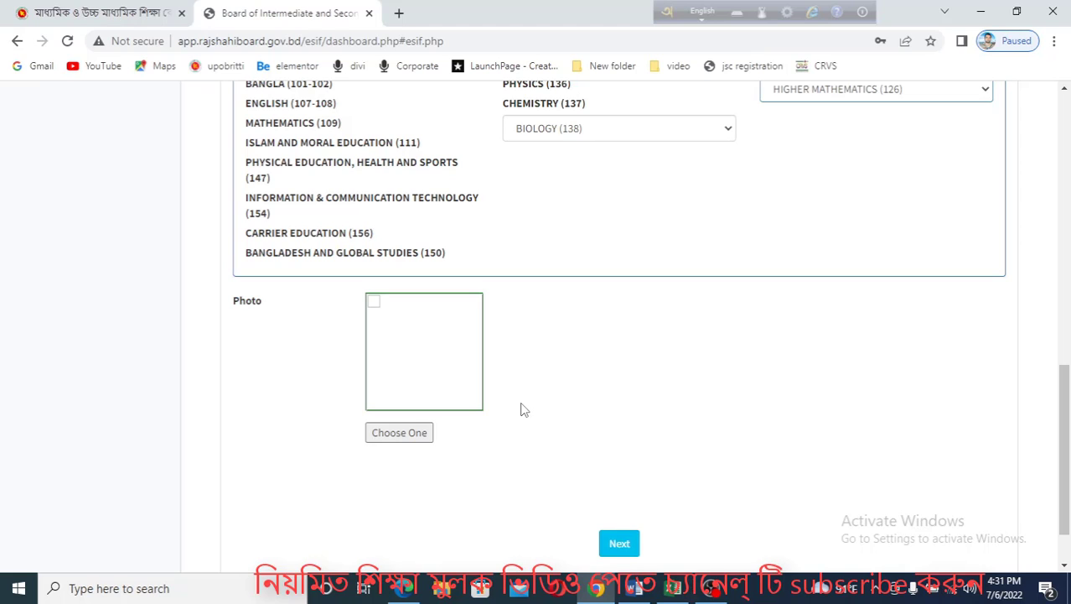
{"action": "scroll", "coordinate": [486, 429], "scroll_direction": "up", "scroll_amount": 1}
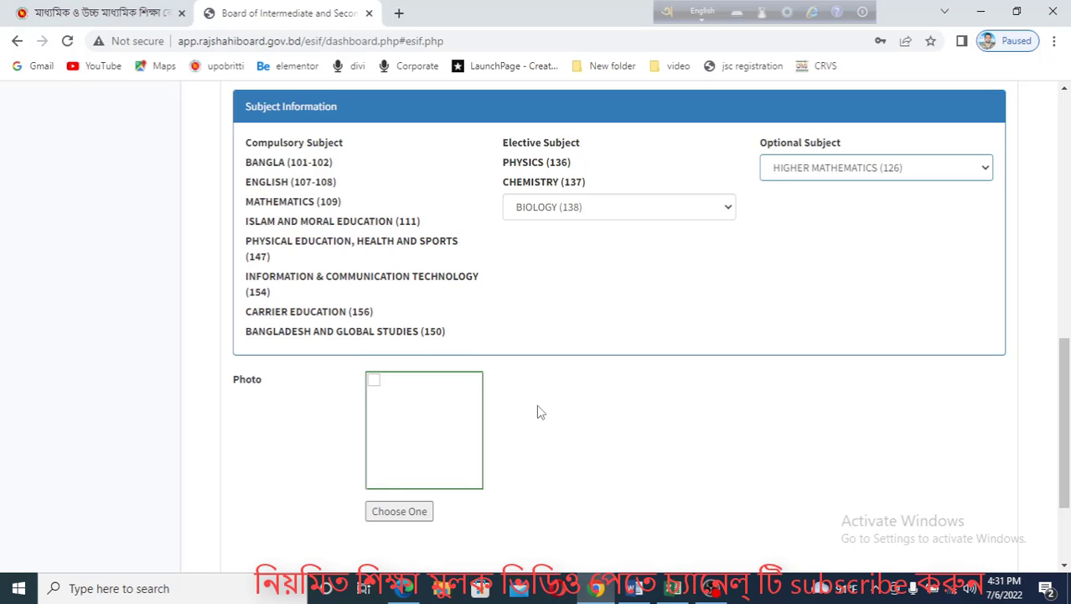
{"action": "scroll", "coordinate": [540, 410], "scroll_direction": "down", "scroll_amount": 1}
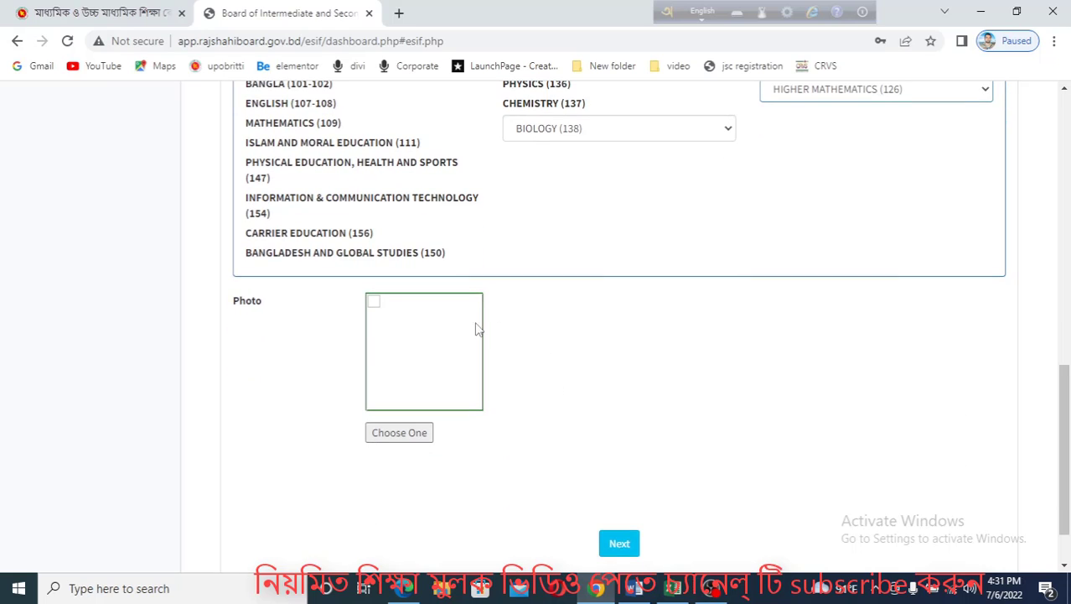
- Upload image 2 from the Desktop folder "class 8 meye pic" as the student's photo
{"action": "left_click", "coordinate": [389, 442]}
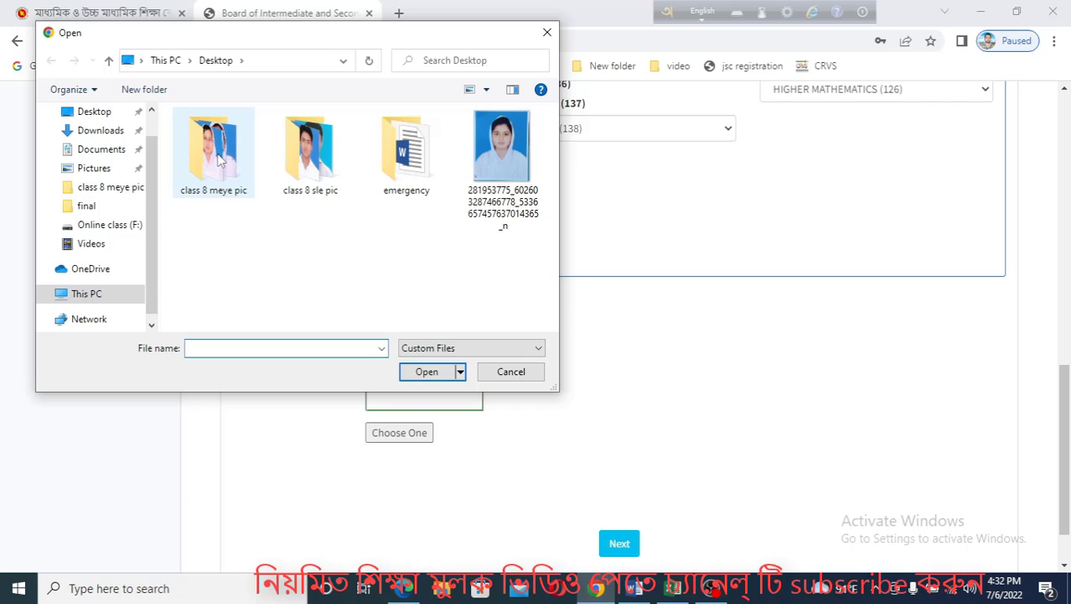
{"action": "double_click", "coordinate": [220, 160]}
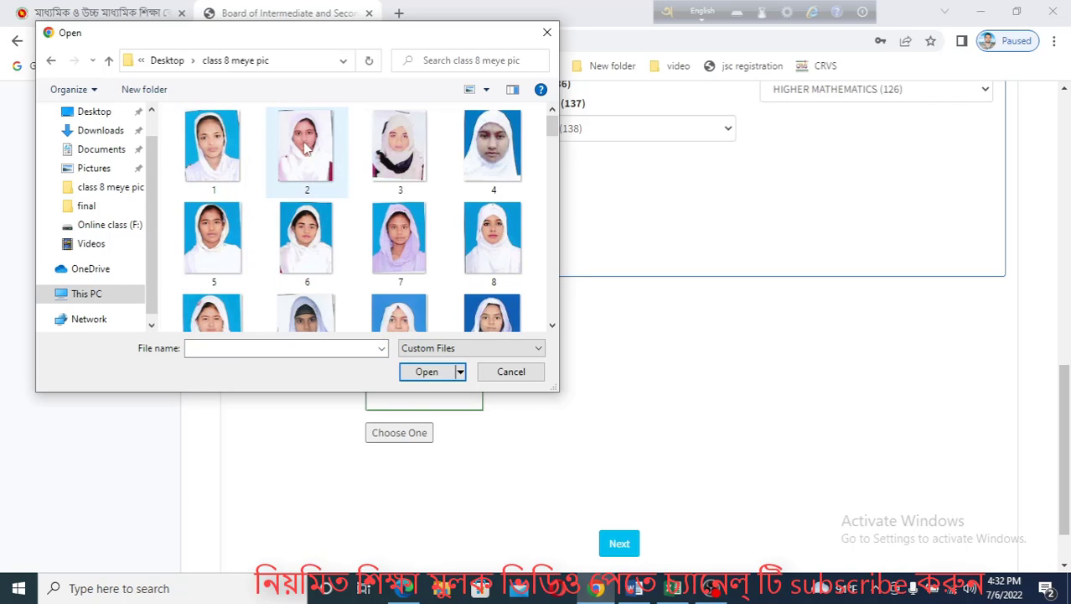
{"action": "scroll", "coordinate": [411, 195], "scroll_direction": "down", "scroll_amount": 3}
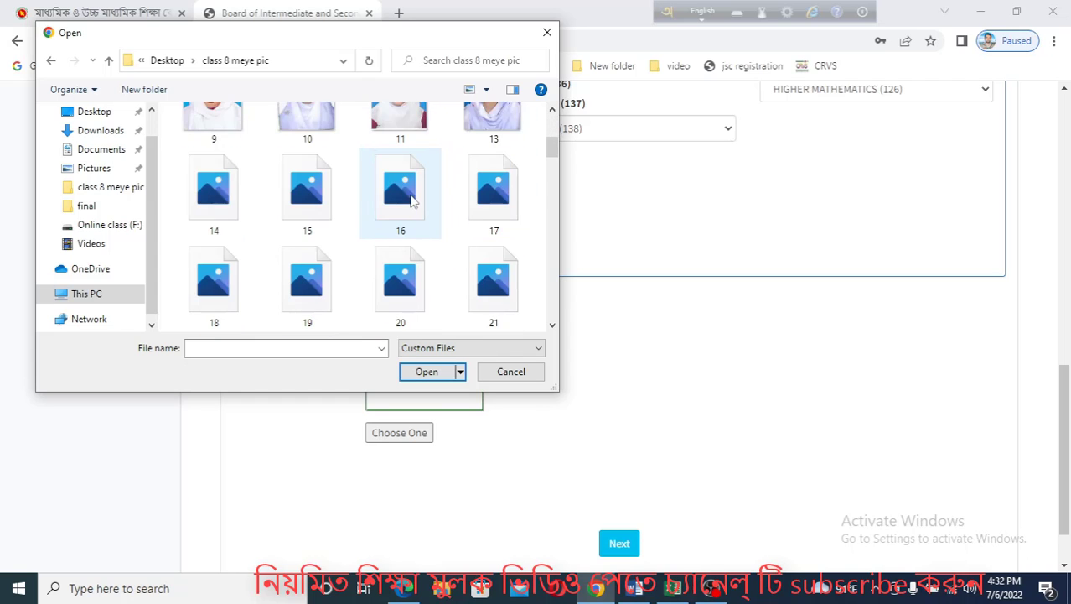
{"action": "scroll", "coordinate": [408, 262], "scroll_direction": "up", "scroll_amount": 2}
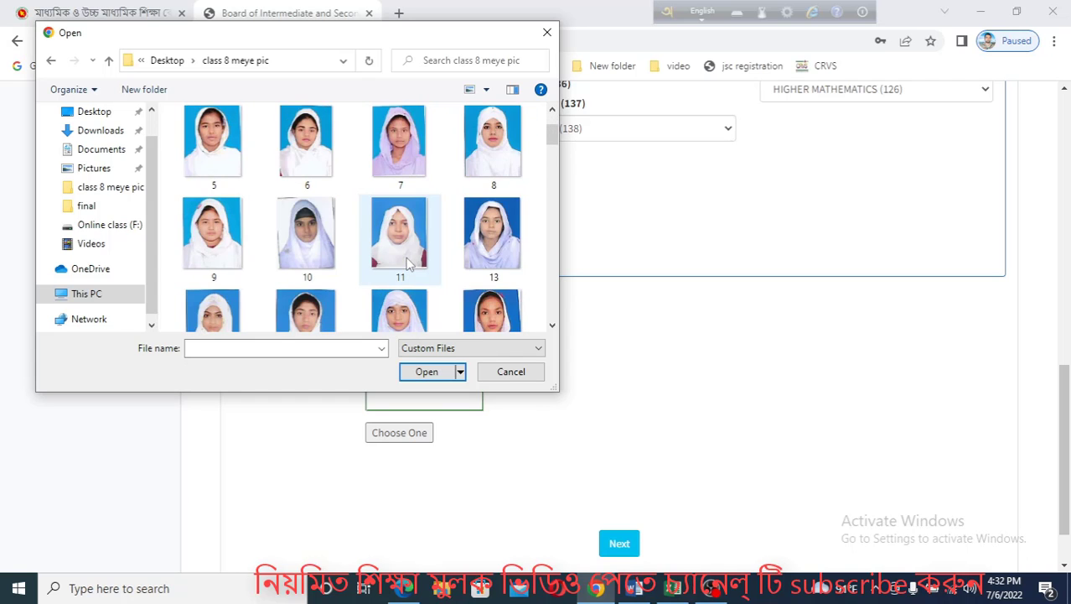
{"action": "scroll", "coordinate": [409, 262], "scroll_direction": "up", "scroll_amount": 1}
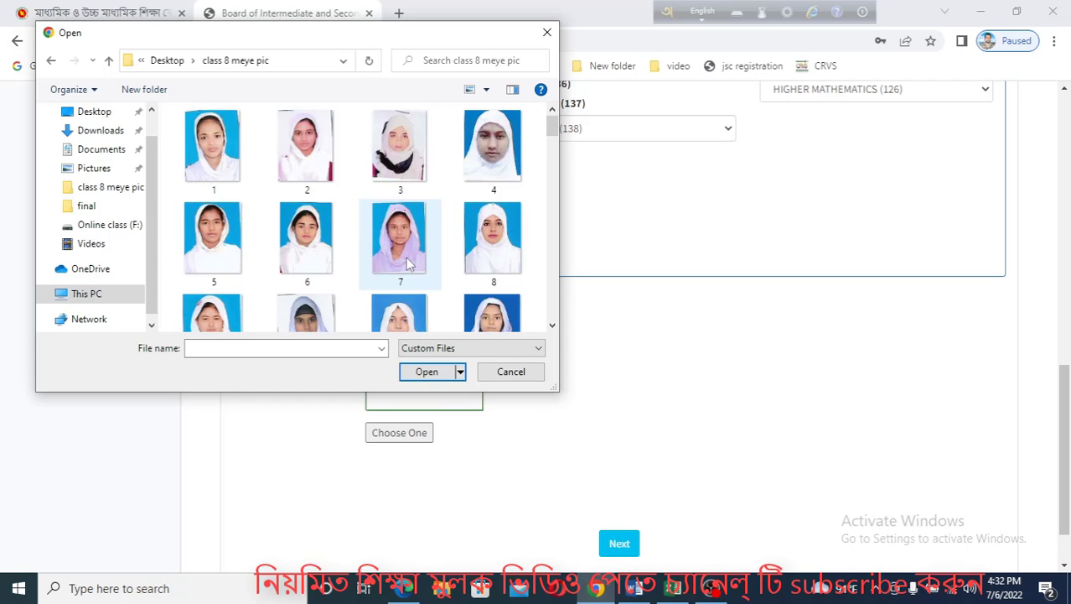
{"action": "left_click", "coordinate": [306, 149]}
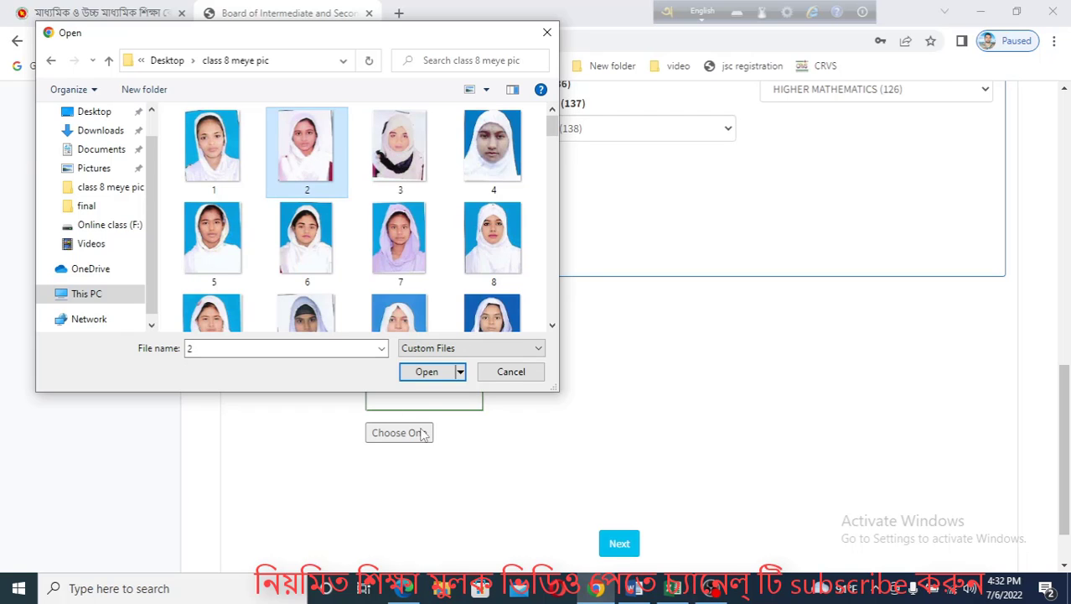
{"action": "left_click", "coordinate": [430, 376]}
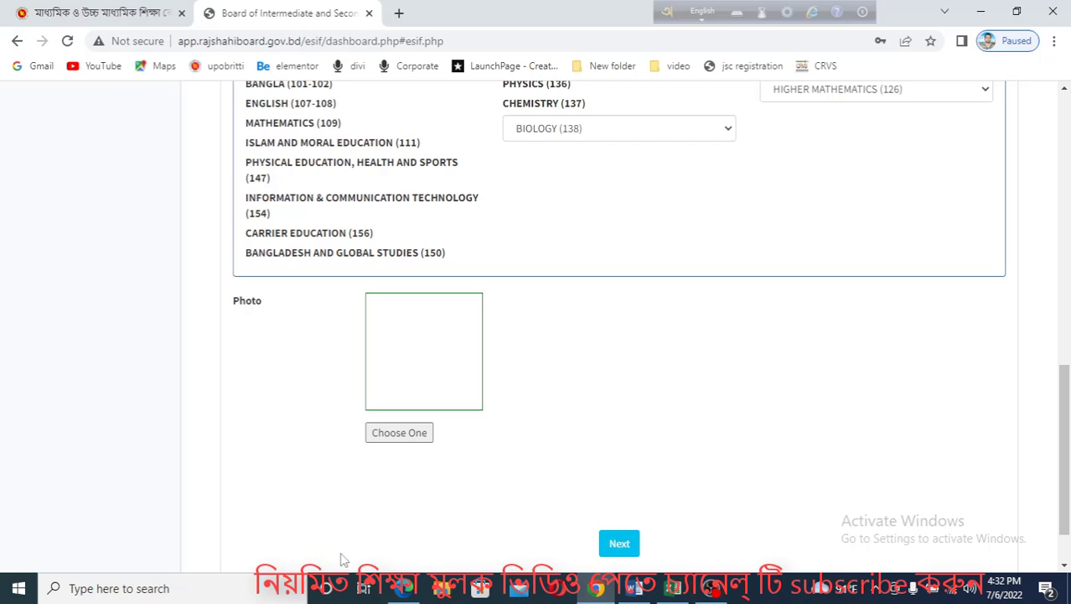
{"action": "scroll", "coordinate": [461, 495], "scroll_direction": "up", "scroll_amount": 1}
{"action": "scroll", "coordinate": [580, 429], "scroll_direction": "down", "scroll_amount": 1}
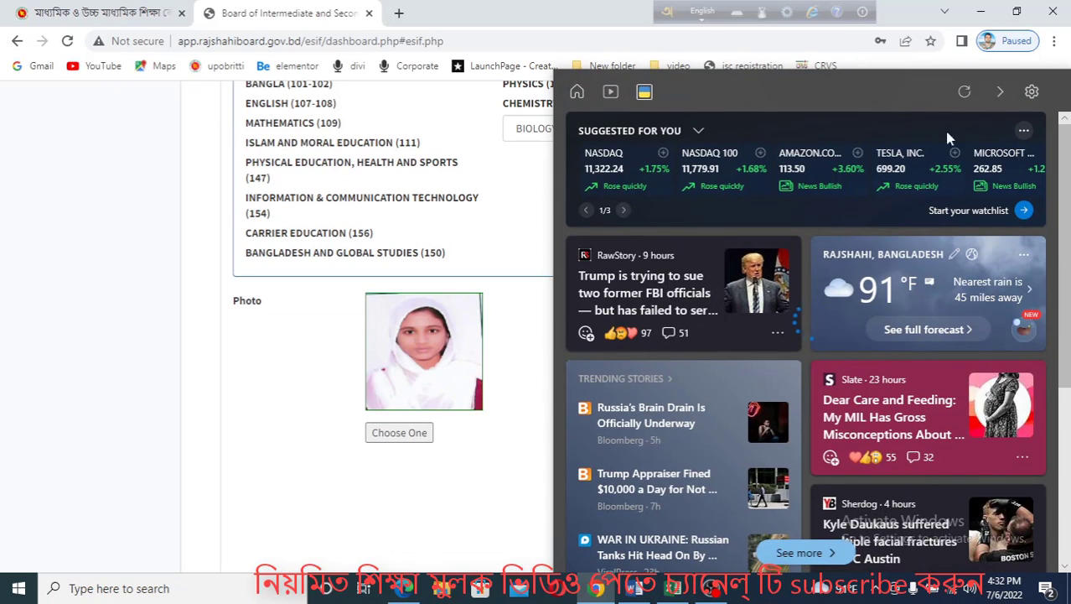
- Review the completed e-SIF form, checking the JSC examination details, student information, subjects and photo
{"action": "scroll", "coordinate": [595, 379], "scroll_direction": "down", "scroll_amount": 1}
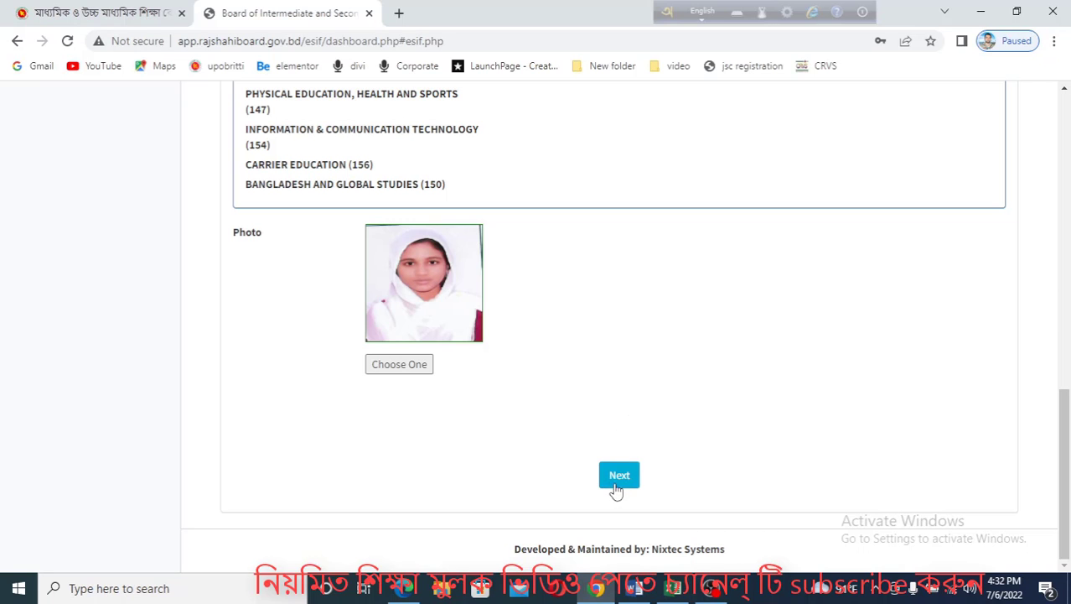
{"action": "scroll", "coordinate": [615, 482], "scroll_direction": "up", "scroll_amount": 6}
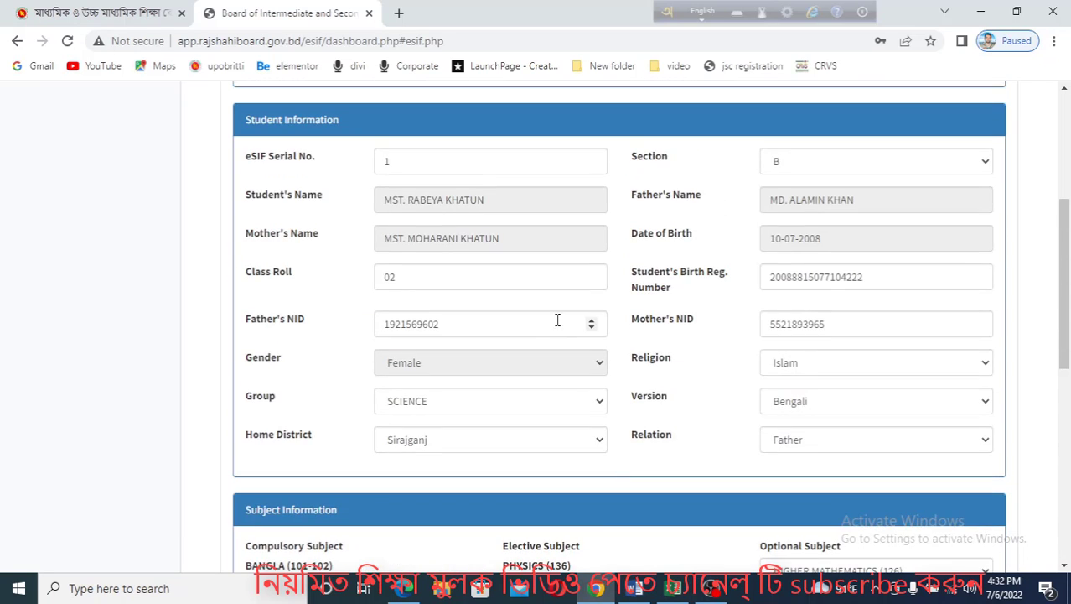
{"action": "scroll", "coordinate": [536, 339], "scroll_direction": "up", "scroll_amount": 2}
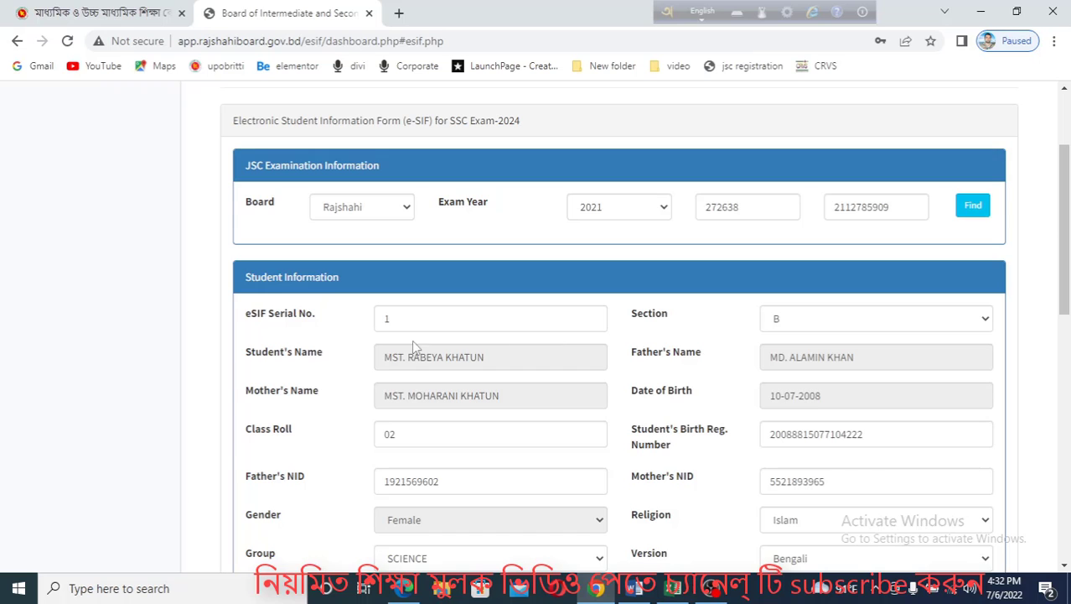
{"action": "scroll", "coordinate": [614, 358], "scroll_direction": "down", "scroll_amount": 1}
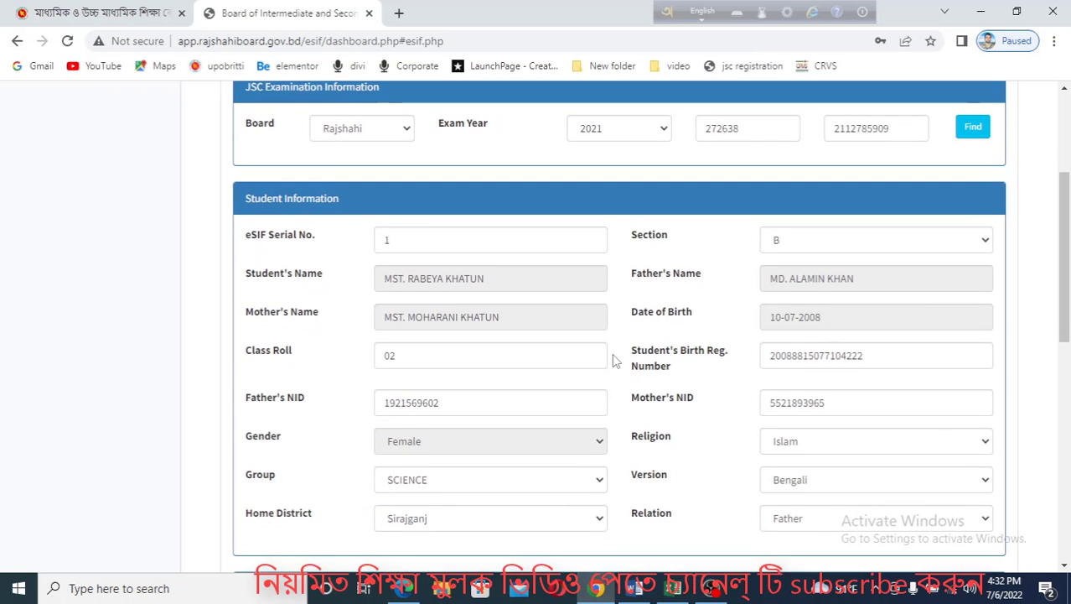
{"action": "scroll", "coordinate": [614, 358], "scroll_direction": "down", "scroll_amount": 1}
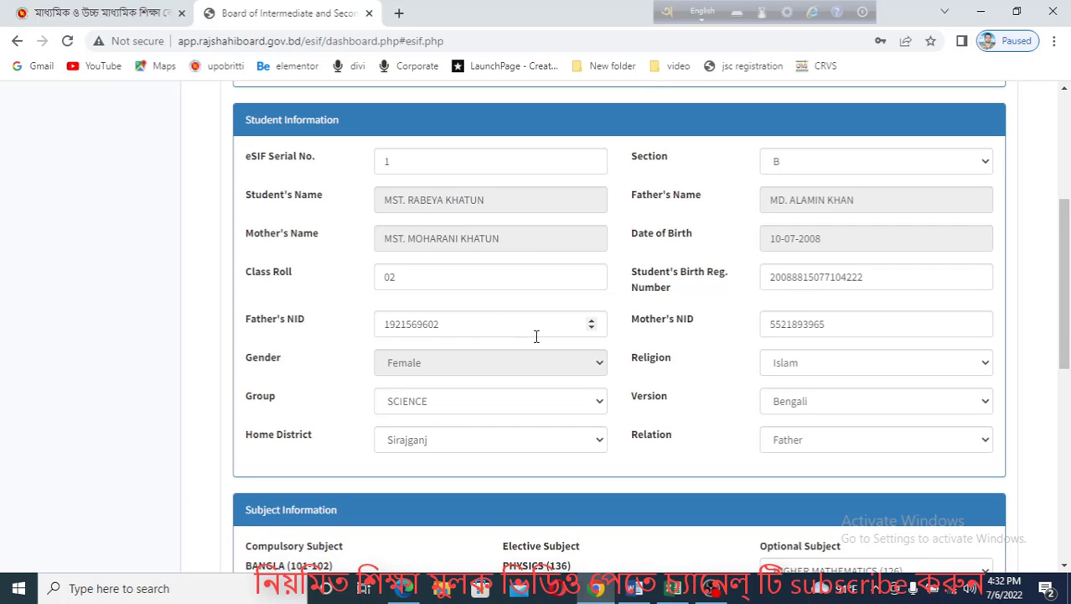
{"action": "scroll", "coordinate": [536, 335], "scroll_direction": "down", "scroll_amount": 1}
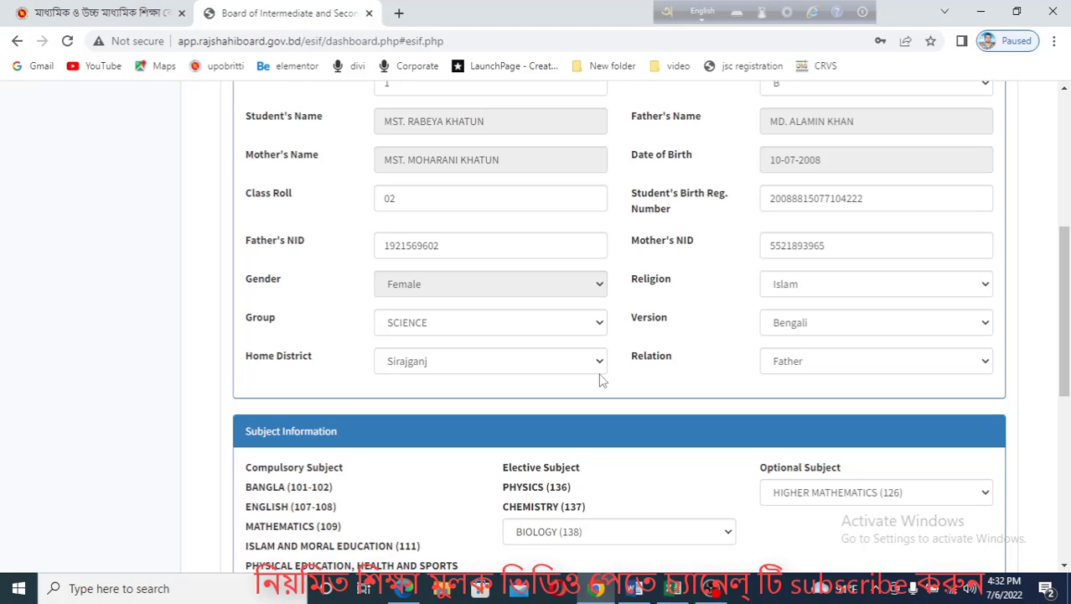
{"action": "scroll", "coordinate": [599, 380], "scroll_direction": "down", "scroll_amount": 2}
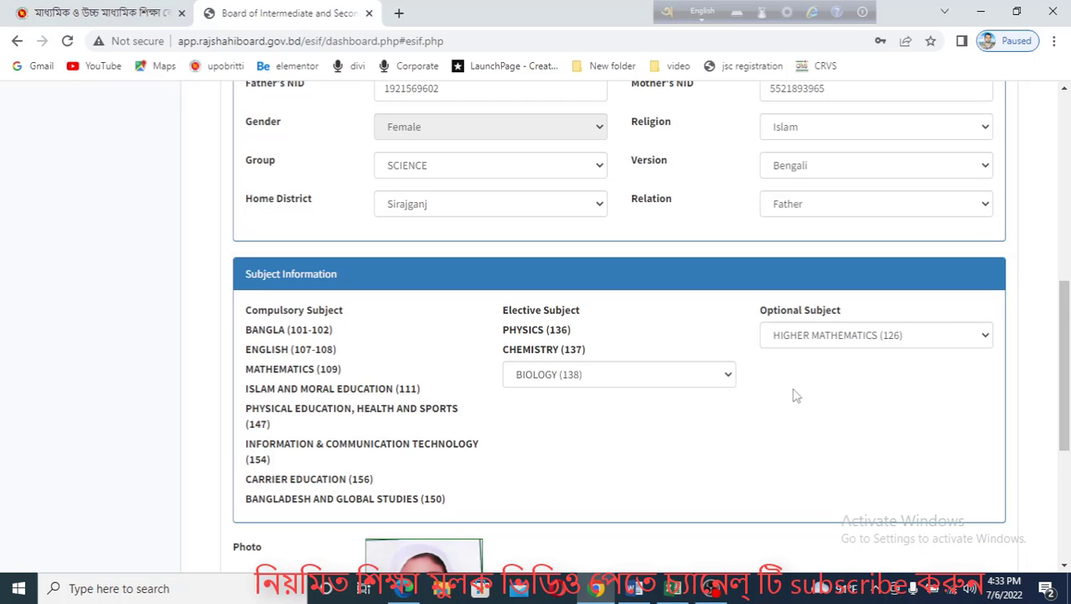
{"action": "scroll", "coordinate": [796, 394], "scroll_direction": "down", "scroll_amount": 1}
{"action": "scroll", "coordinate": [736, 363], "scroll_direction": "down", "scroll_amount": 3}
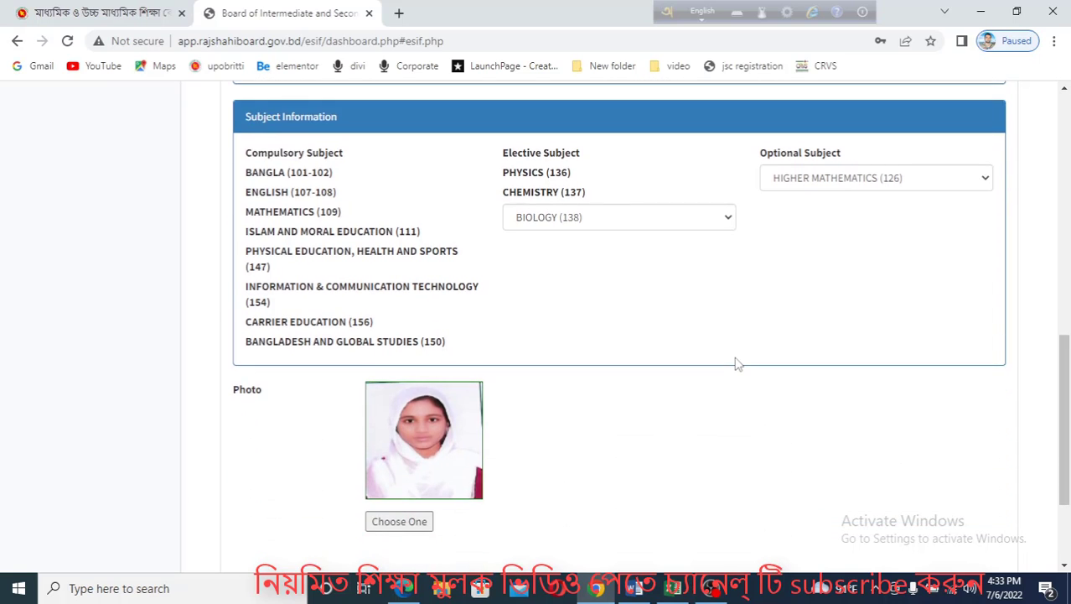
{"action": "scroll", "coordinate": [574, 376], "scroll_direction": "up", "scroll_amount": 7}
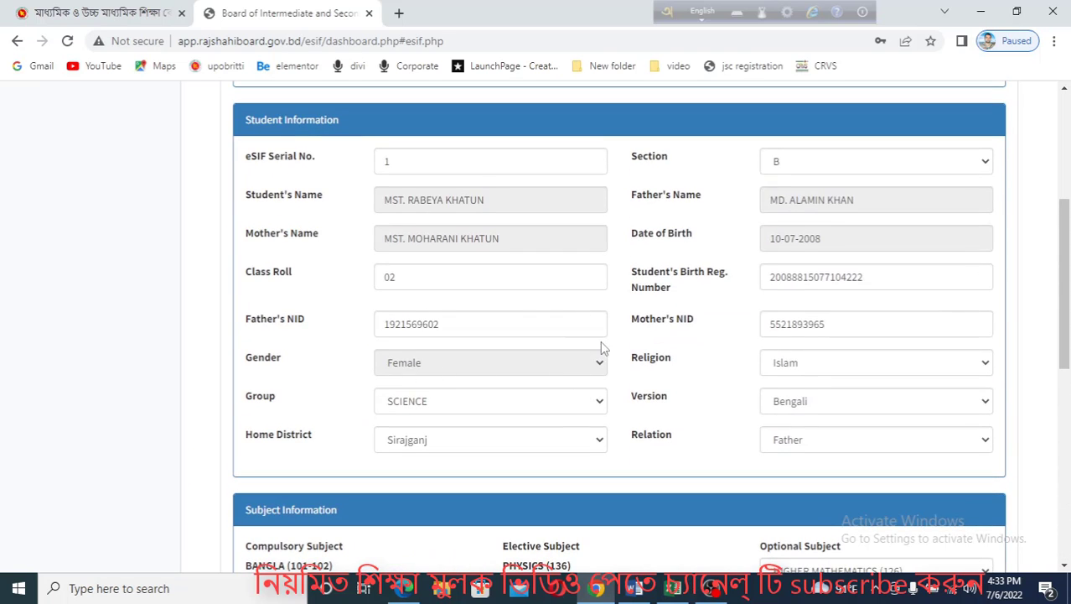
{"action": "scroll", "coordinate": [600, 347], "scroll_direction": "down", "scroll_amount": 7}
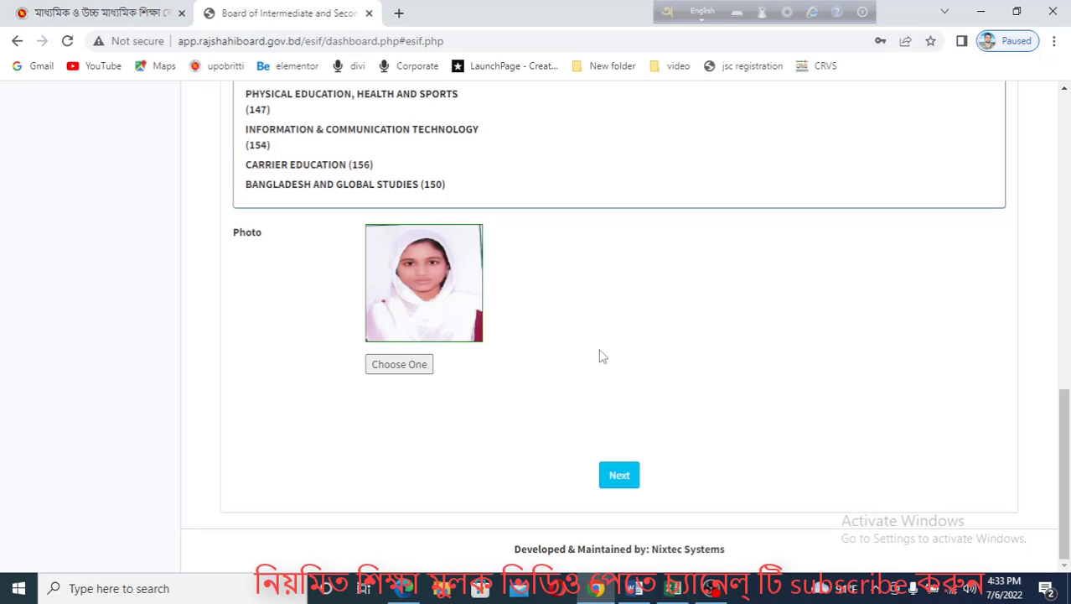
- Submit the student's completed e-SIF form, acknowledge the save message and look over the blank form for another student
{"action": "left_click", "coordinate": [619, 476]}
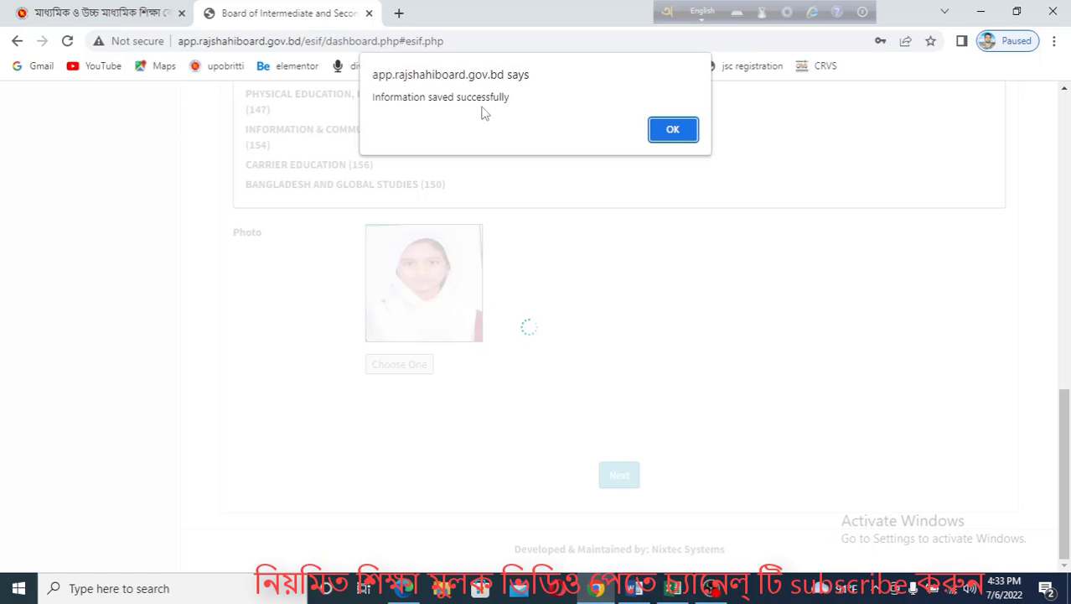
{"action": "left_click", "coordinate": [672, 131]}
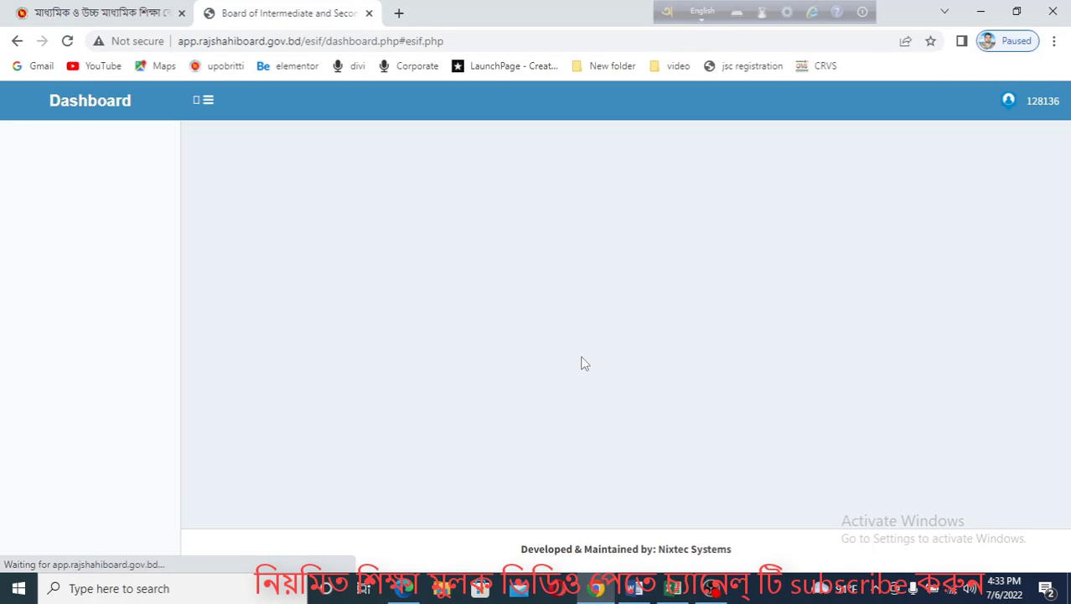
{"action": "scroll", "coordinate": [634, 376], "scroll_direction": "down", "scroll_amount": 4}
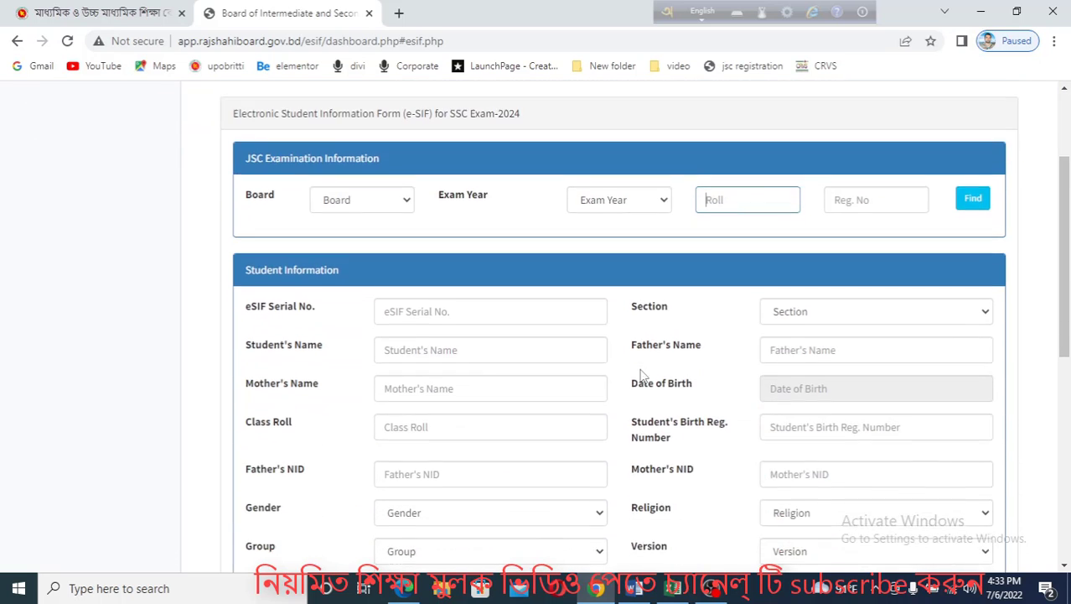
{"action": "scroll", "coordinate": [568, 331], "scroll_direction": "up", "scroll_amount": 3}
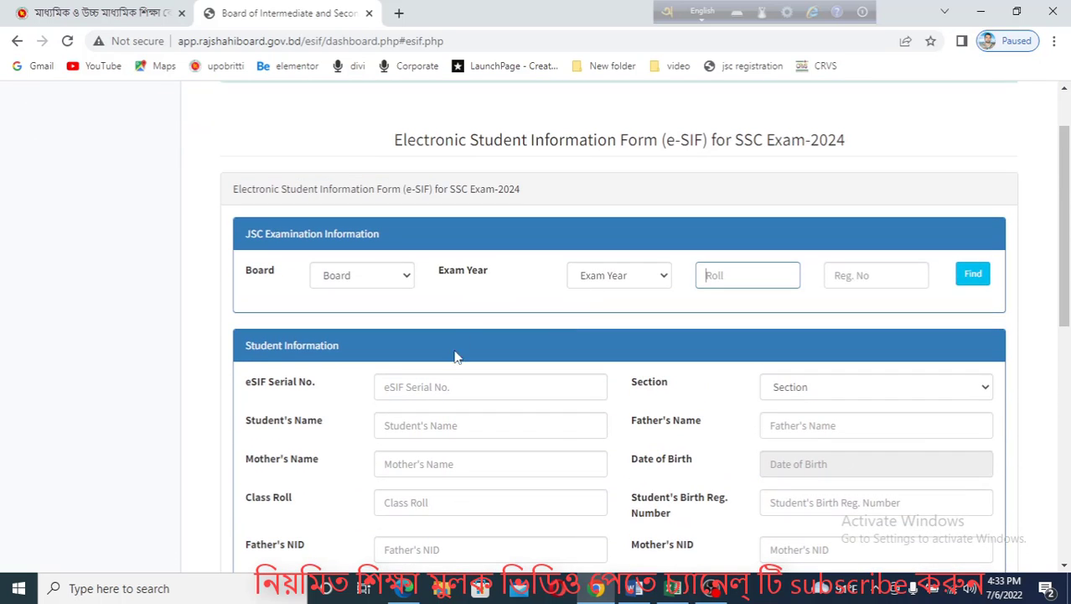
- Open the e-SIF List and look over the saved student's entry
{"action": "scroll", "coordinate": [550, 392], "scroll_direction": "down", "scroll_amount": 2}
{"action": "scroll", "coordinate": [587, 387], "scroll_direction": "up", "scroll_amount": 3}
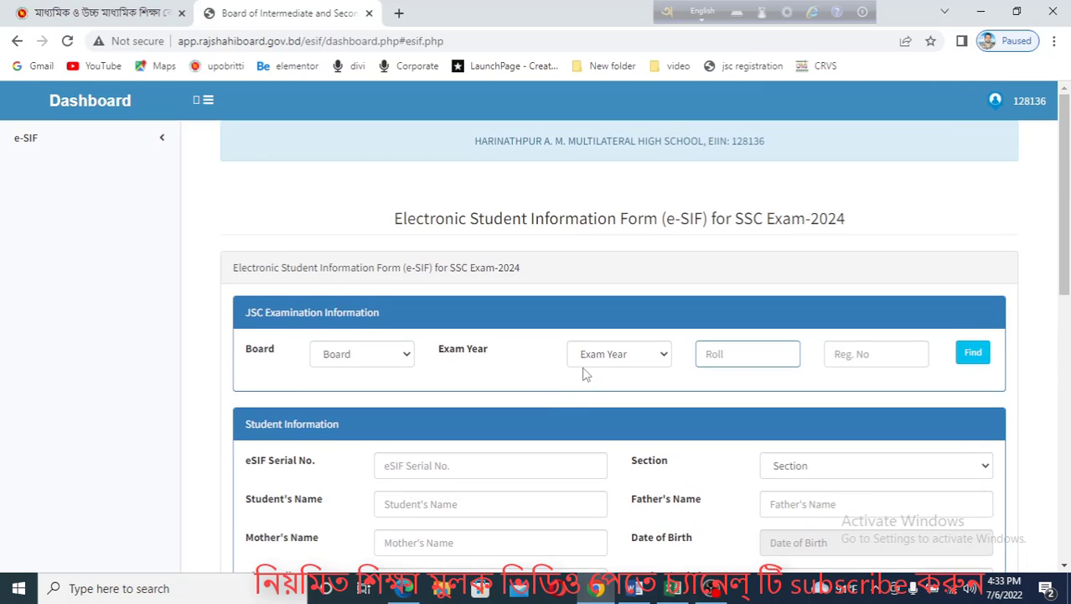
{"action": "left_click", "coordinate": [44, 143]}
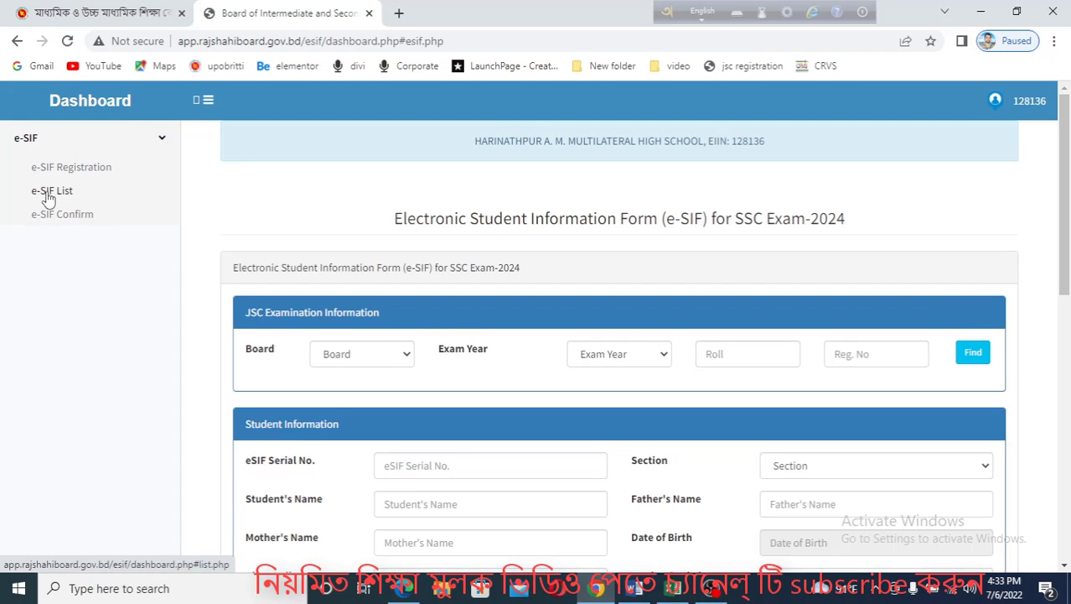
{"action": "left_click", "coordinate": [49, 195]}
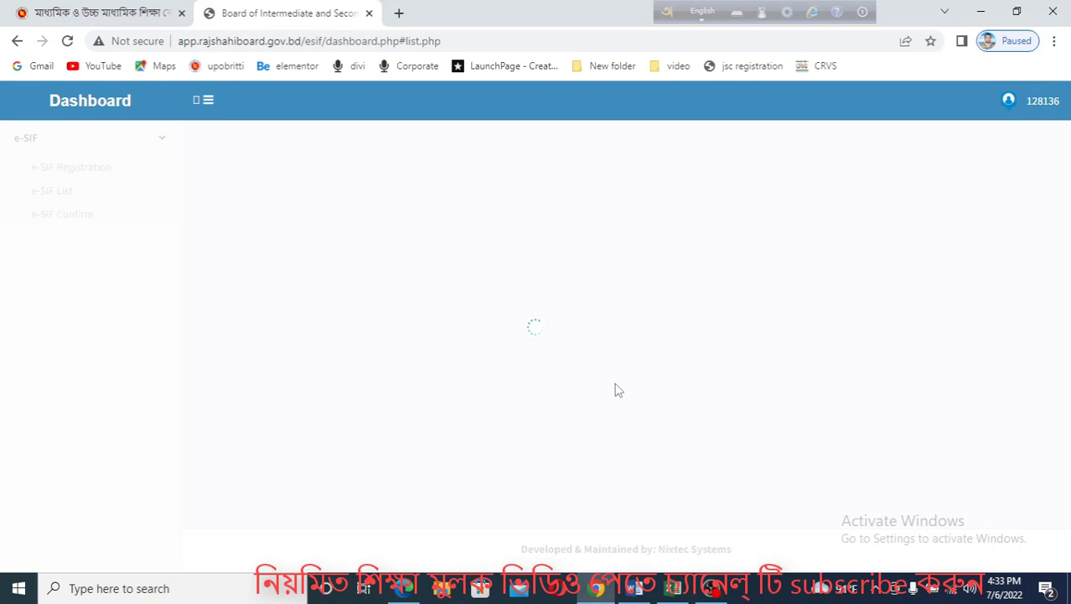
{"action": "scroll", "coordinate": [621, 386], "scroll_direction": "down", "scroll_amount": 1}
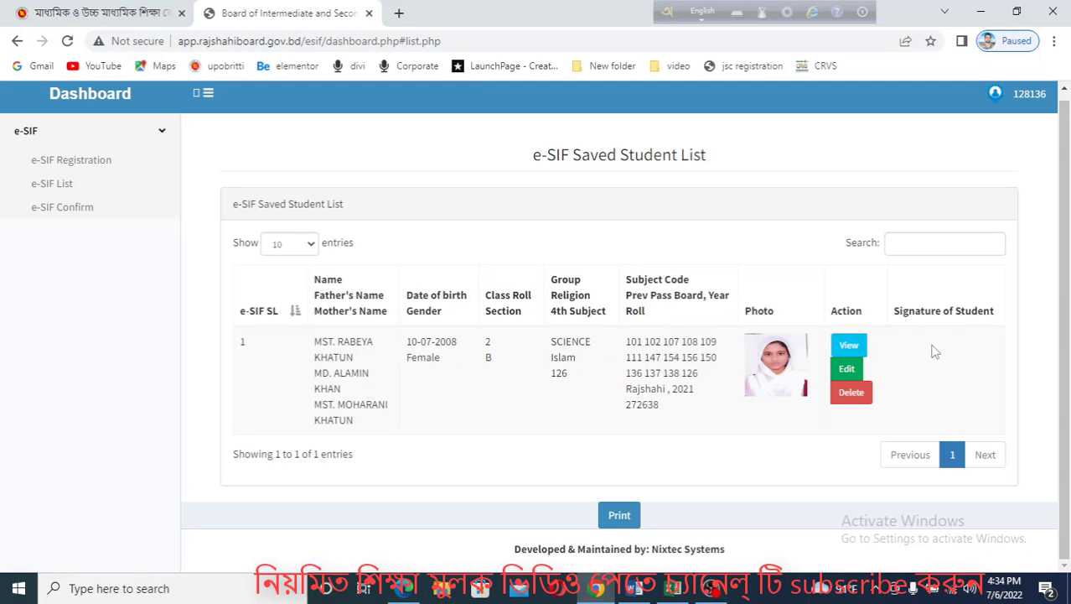
- Open the saved student's e-SIF entry for editing and review its JSC examination details, student information, subjects and photo
{"action": "left_click", "coordinate": [848, 370]}
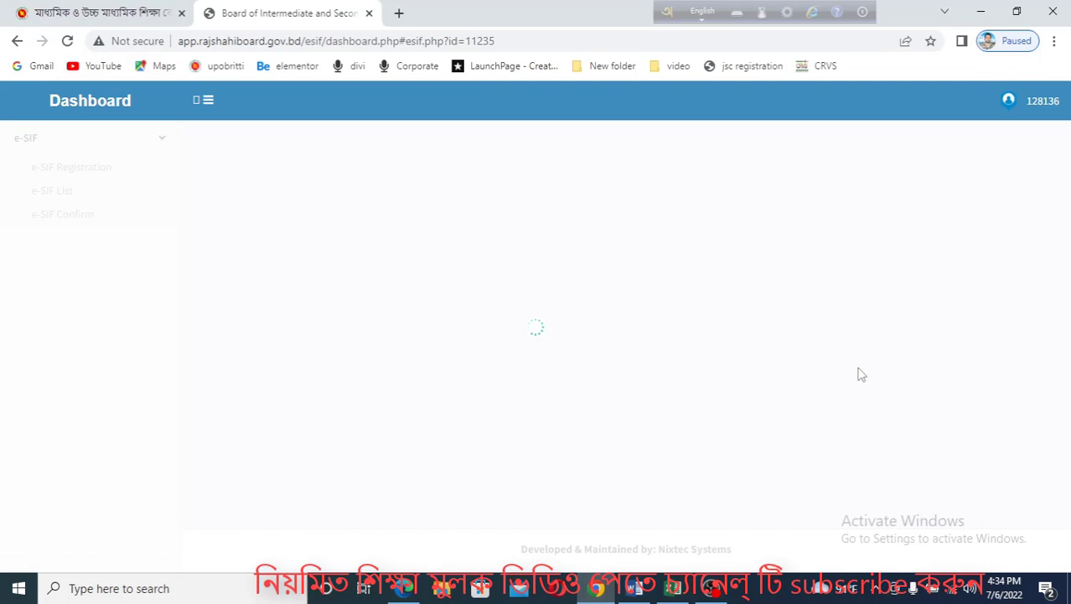
{"action": "scroll", "coordinate": [651, 365], "scroll_direction": "down", "scroll_amount": 3}
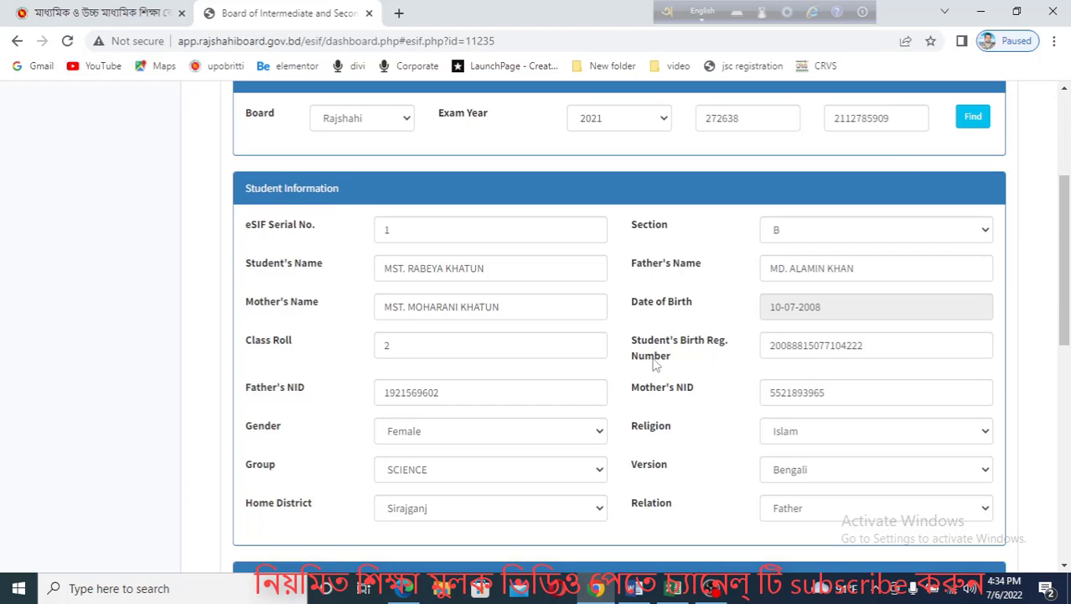
{"action": "scroll", "coordinate": [655, 364], "scroll_direction": "down", "scroll_amount": 2}
{"action": "scroll", "coordinate": [653, 364], "scroll_direction": "down", "scroll_amount": 5}
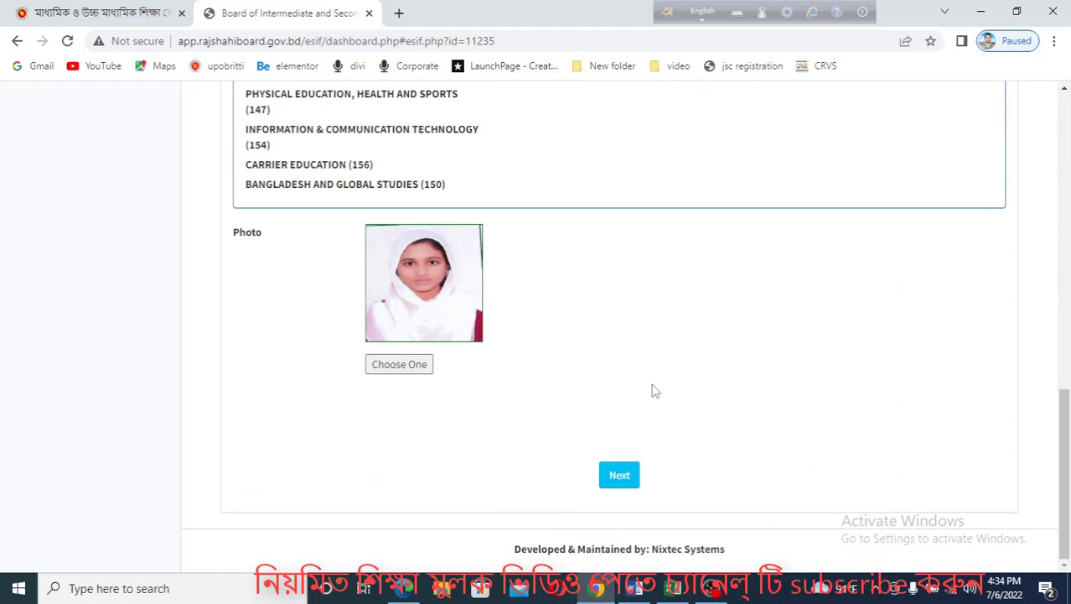
{"action": "scroll", "coordinate": [653, 387], "scroll_direction": "up", "scroll_amount": 6}
{"action": "scroll", "coordinate": [653, 388], "scroll_direction": "up", "scroll_amount": 4}
{"action": "scroll", "coordinate": [667, 383], "scroll_direction": "down", "scroll_amount": 3}
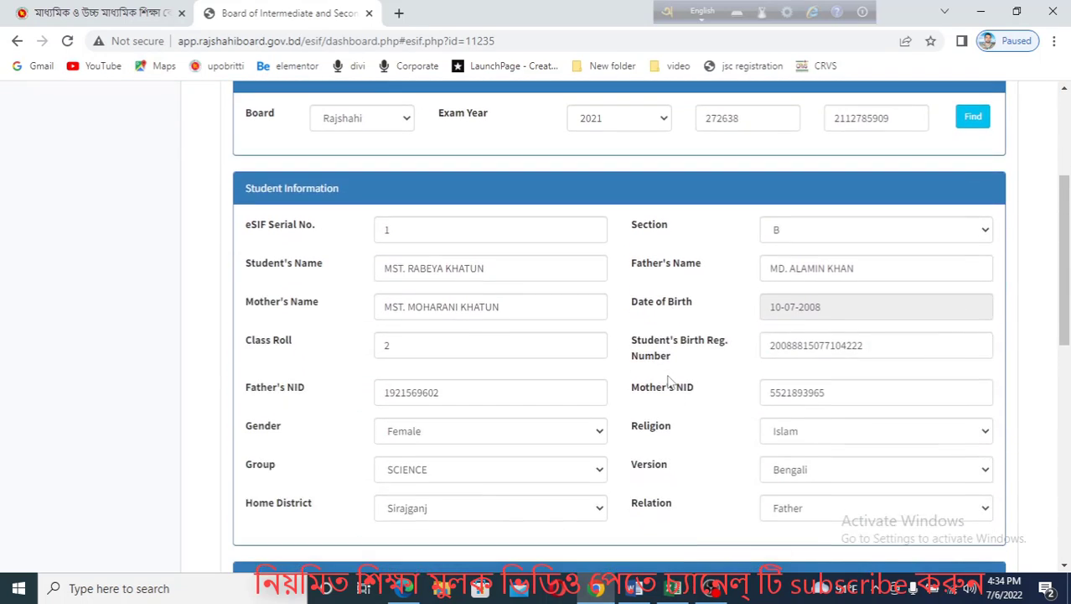
{"action": "scroll", "coordinate": [669, 382], "scroll_direction": "up", "scroll_amount": 3}
{"action": "scroll", "coordinate": [669, 383], "scroll_direction": "down", "scroll_amount": 6}
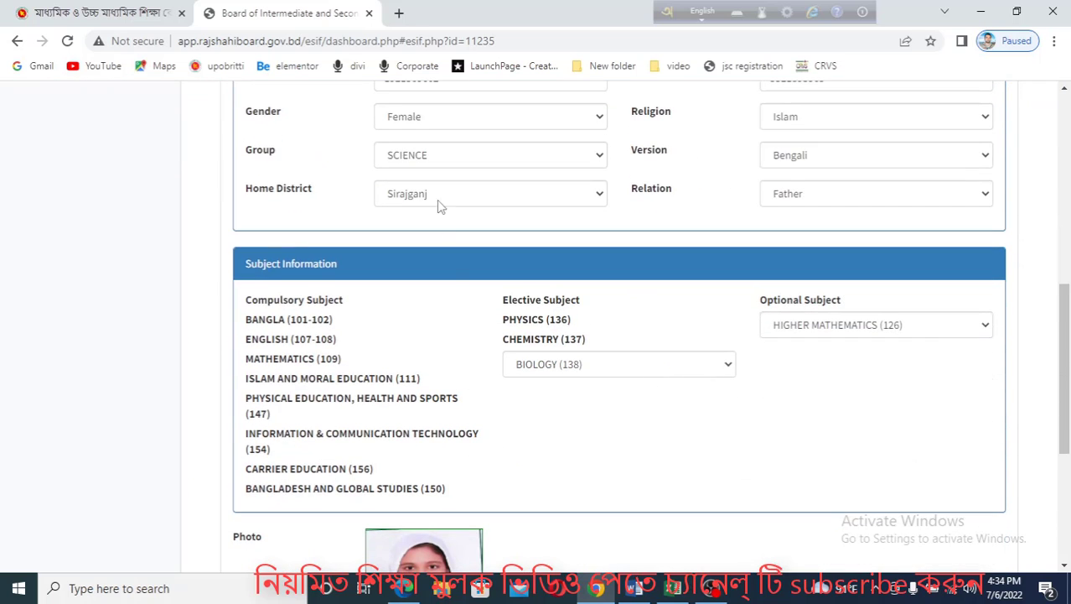
- Resubmit the saved student's e-SIF form without changes and acknowledge the save message
{"action": "scroll", "coordinate": [530, 301], "scroll_direction": "down", "scroll_amount": 4}
{"action": "left_click", "coordinate": [620, 475]}
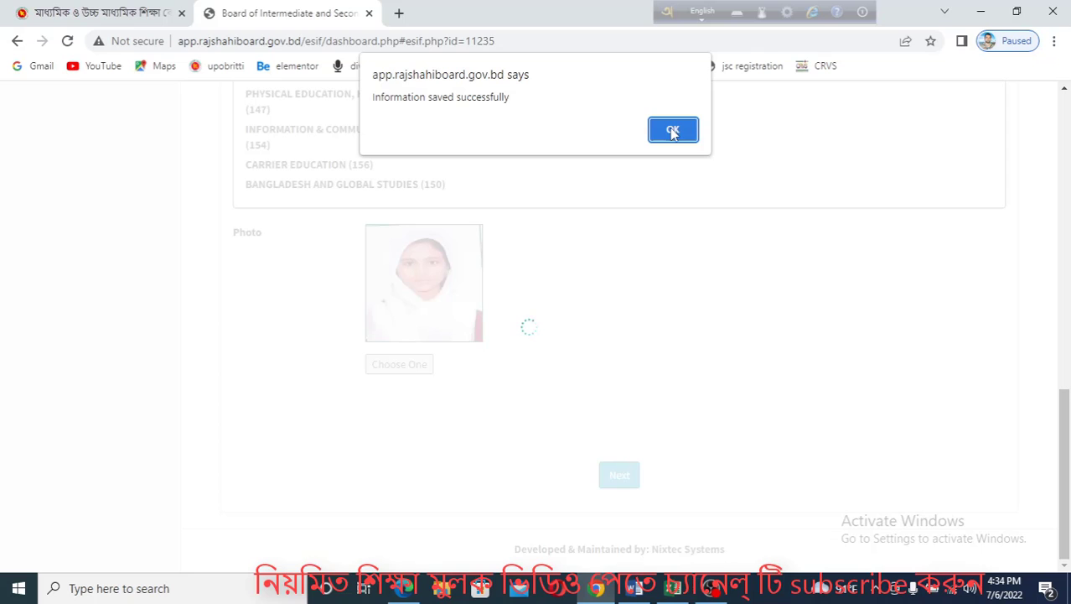
{"action": "left_click", "coordinate": [673, 130]}
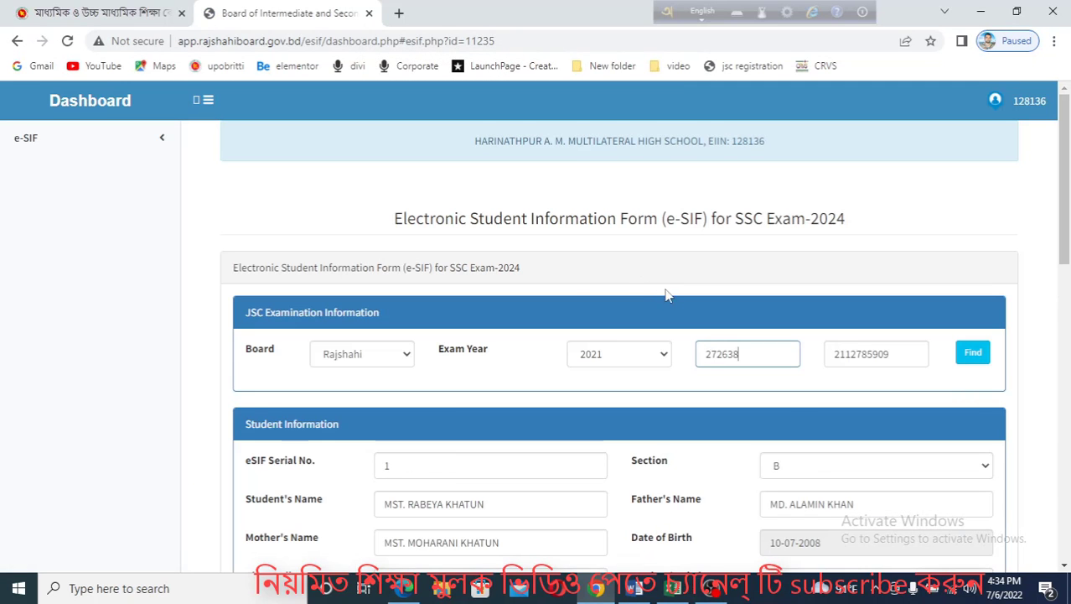
- Return to the e-SIF List and check the student's personal details, group, subject codes and photo
{"action": "left_click", "coordinate": [53, 144]}
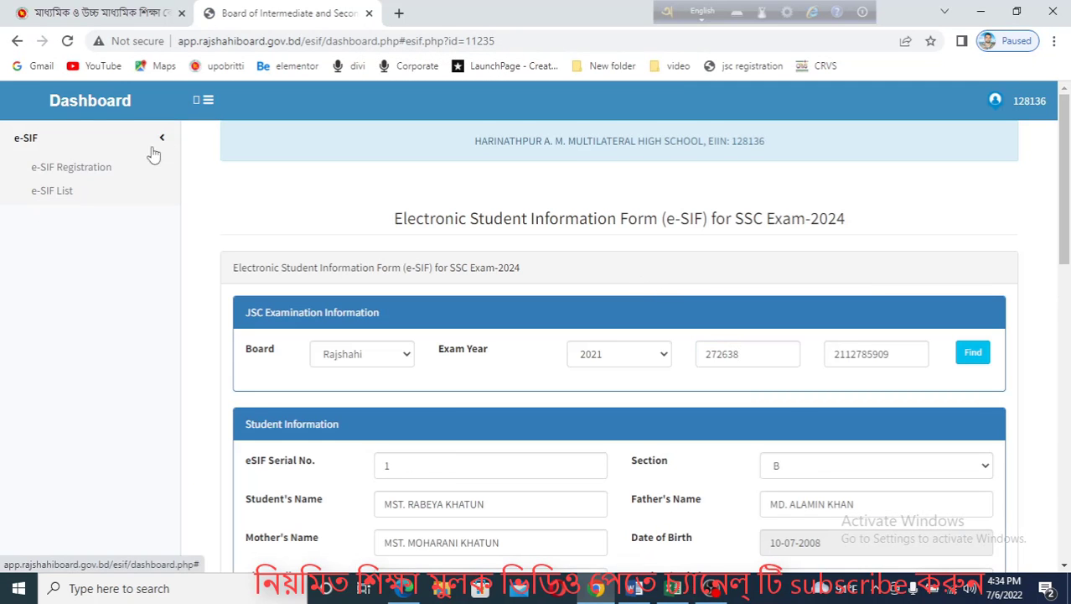
{"action": "left_click", "coordinate": [53, 193]}
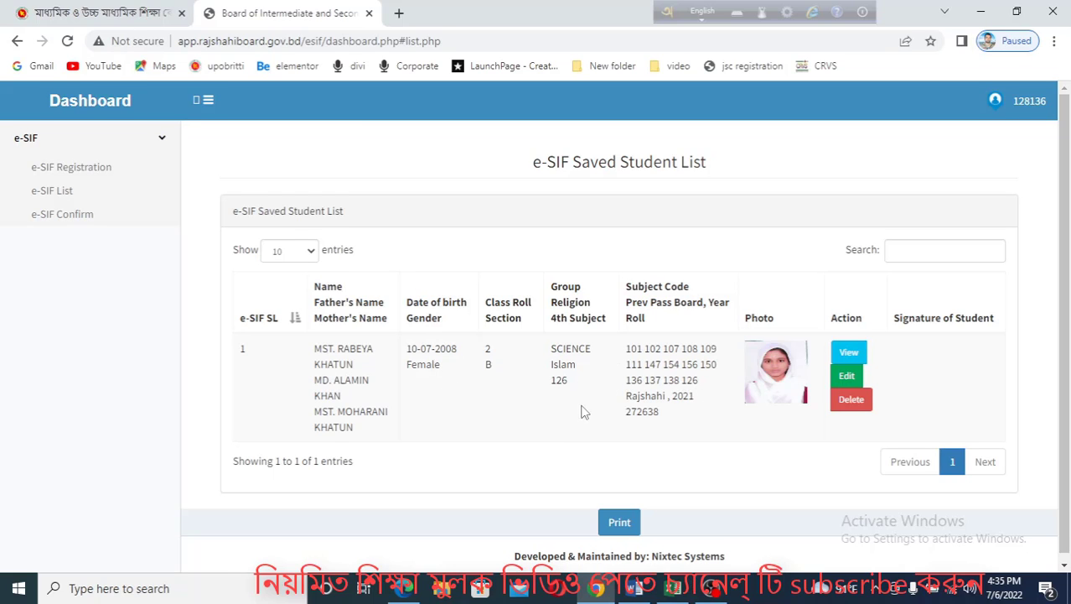
{"action": "scroll", "coordinate": [633, 488], "scroll_direction": "down", "scroll_amount": 1}
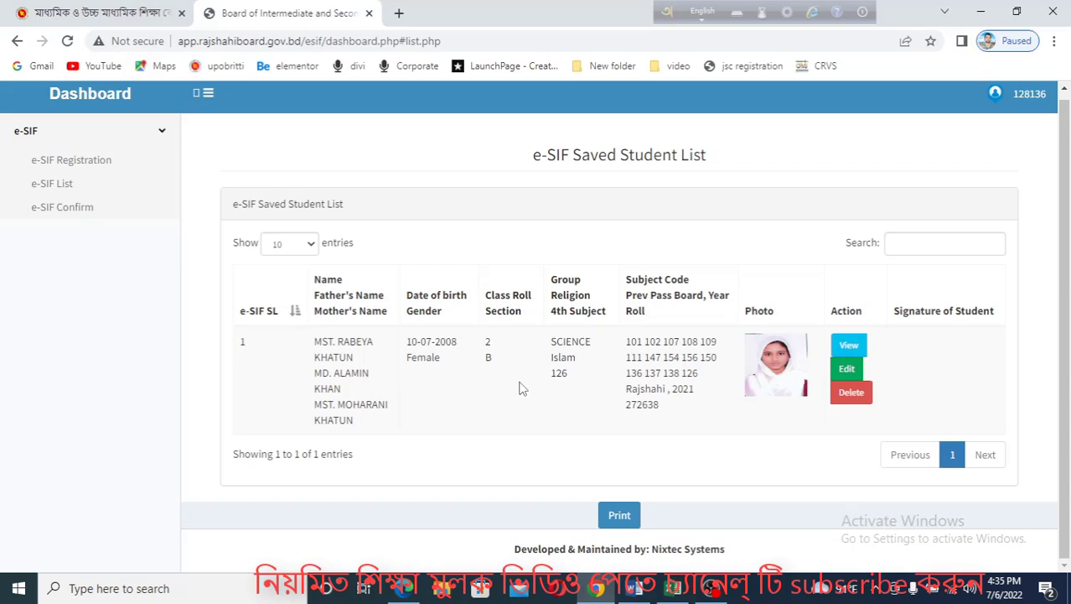
{"action": "scroll", "coordinate": [537, 386], "scroll_direction": "up", "scroll_amount": 1}
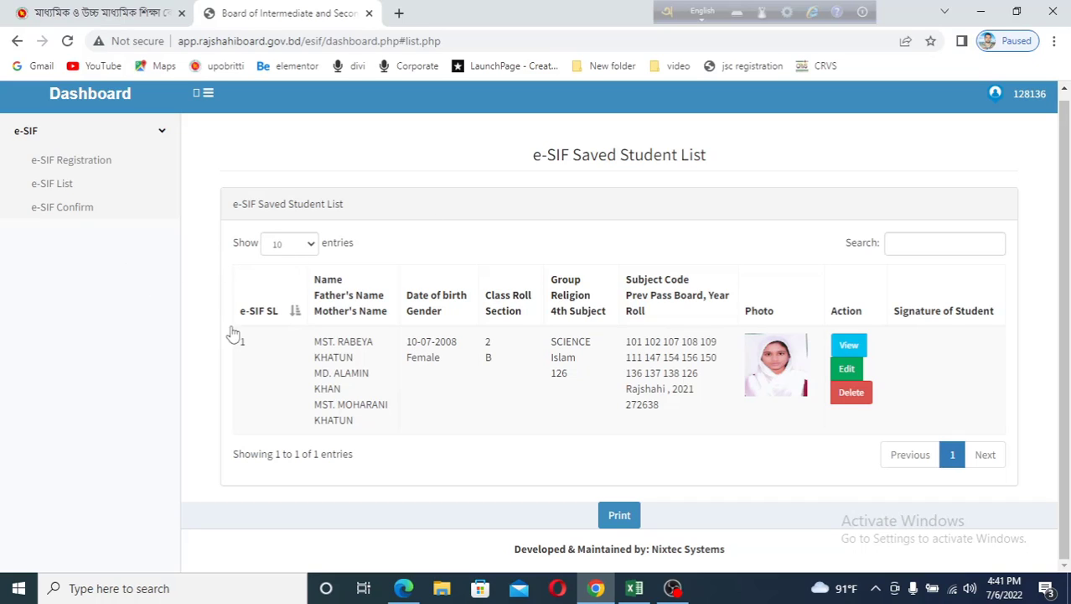
- Sign out of the school's e-SIF account
{"action": "left_click", "coordinate": [1021, 103]}
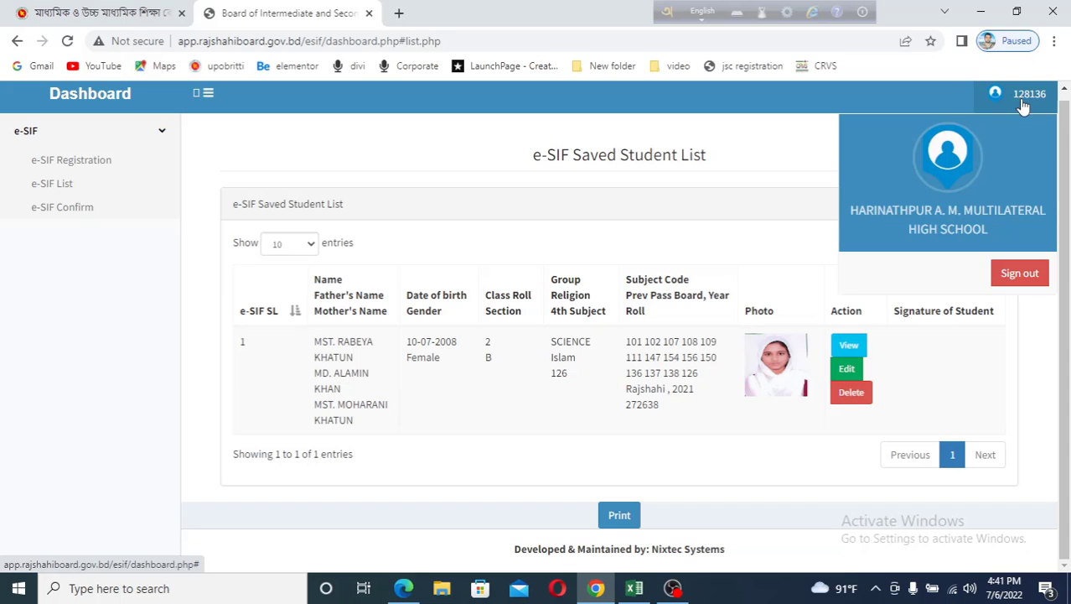
{"action": "left_click", "coordinate": [1019, 276]}
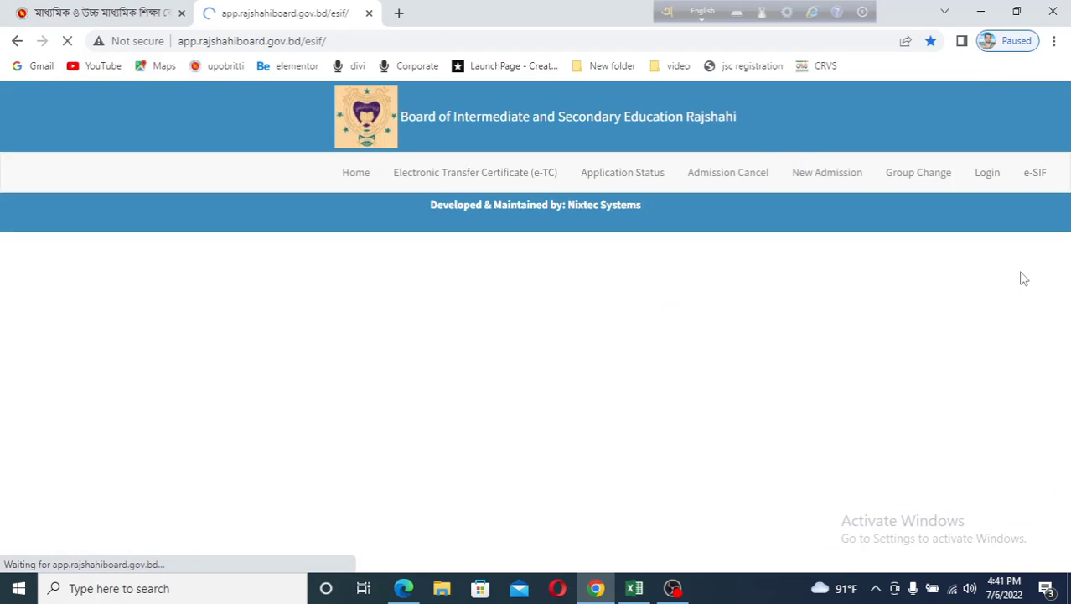